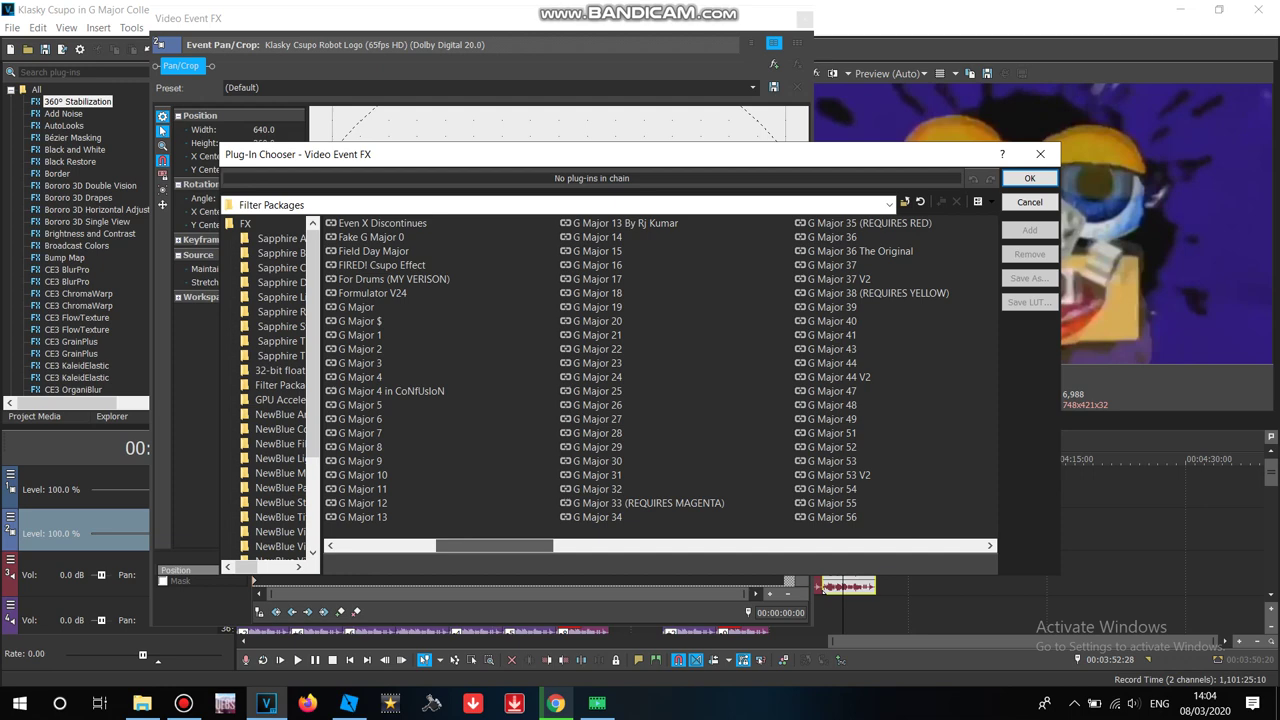
Step: Apply the G Major 41 filter package to the last video clip and close its effects window
double_click(832, 335)
key("Return")
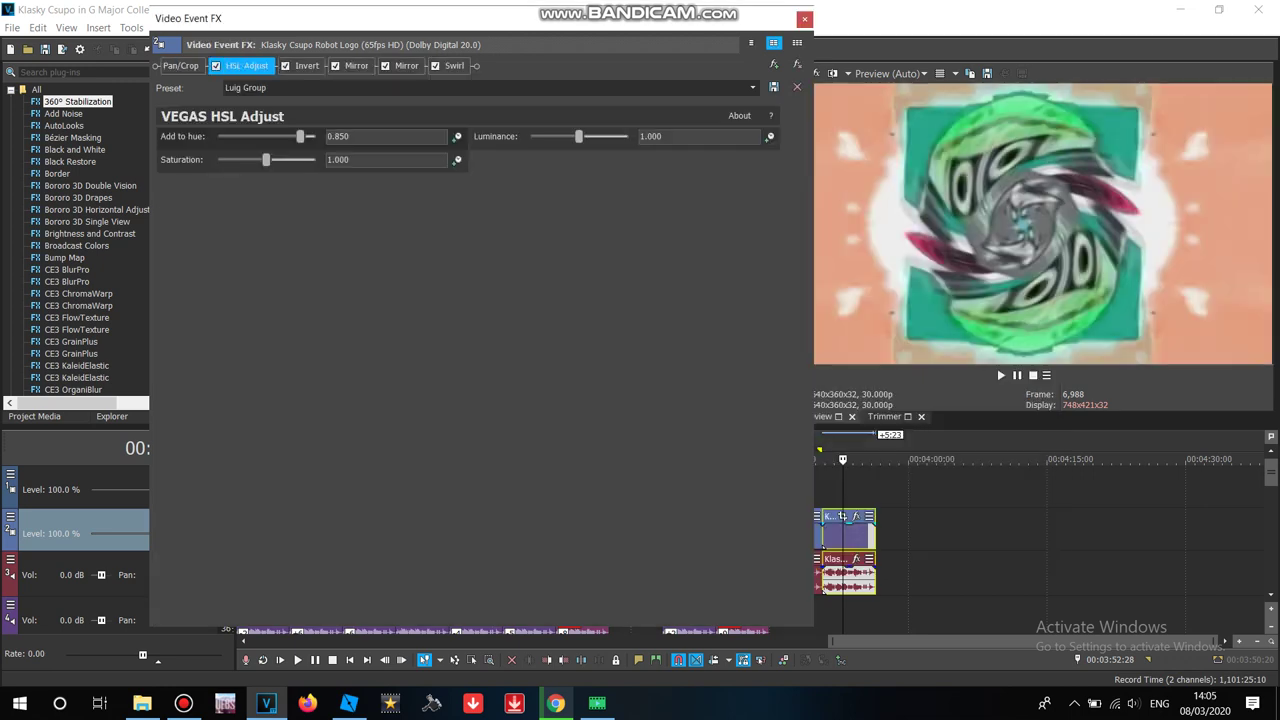
left_click(804, 19)
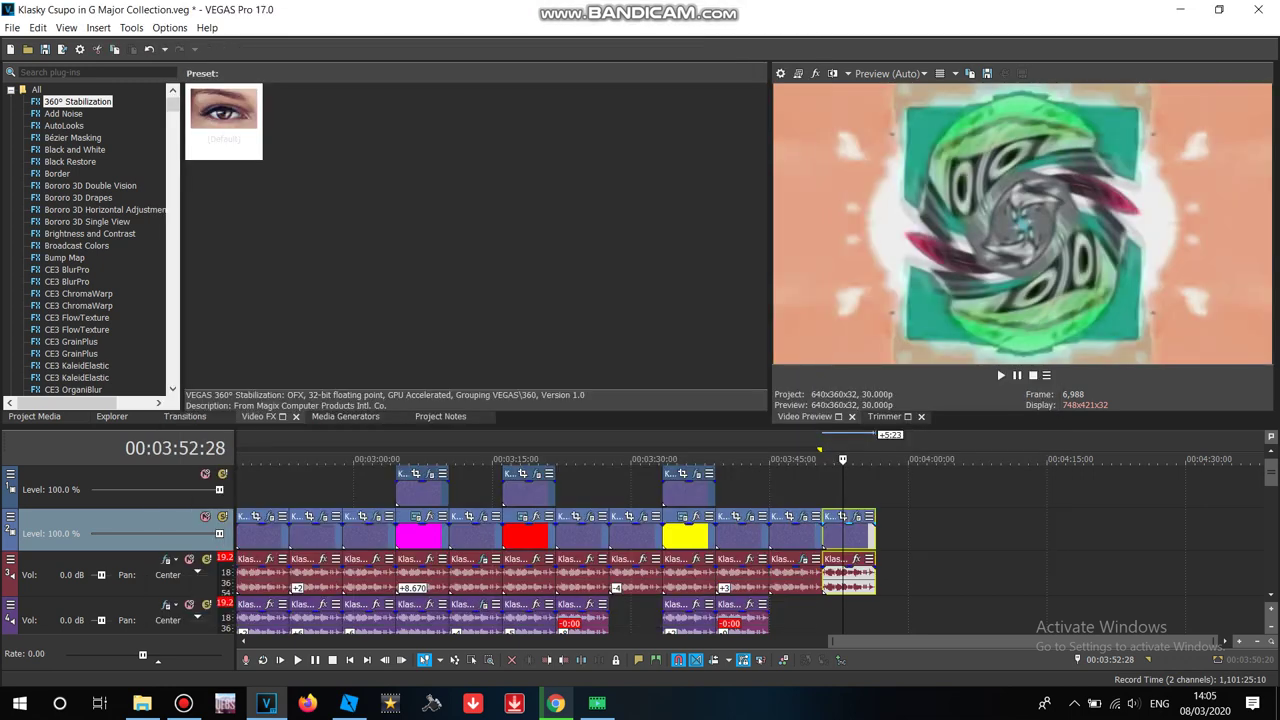
Step: Examine the Invert, Mirror and Swirl effects in the last clip's effect chain
left_click(856, 517)
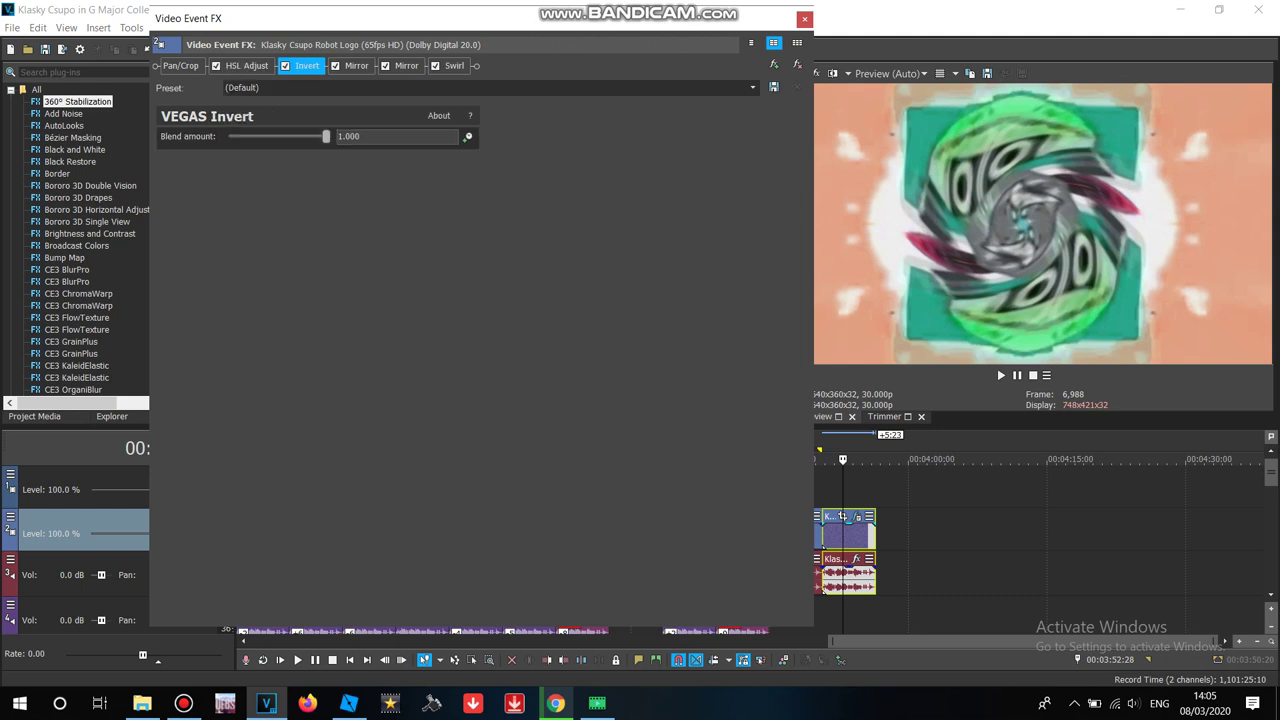
left_click(356, 66)
left_click(454, 65)
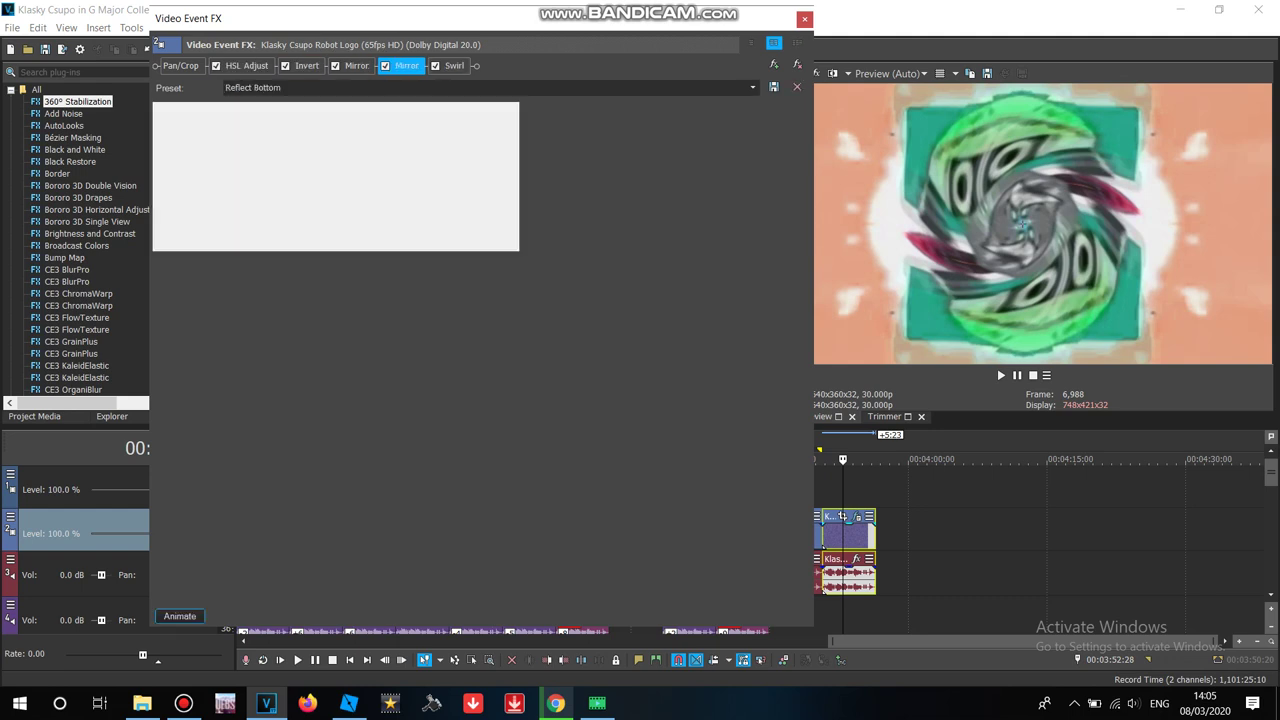
left_click(804, 19)
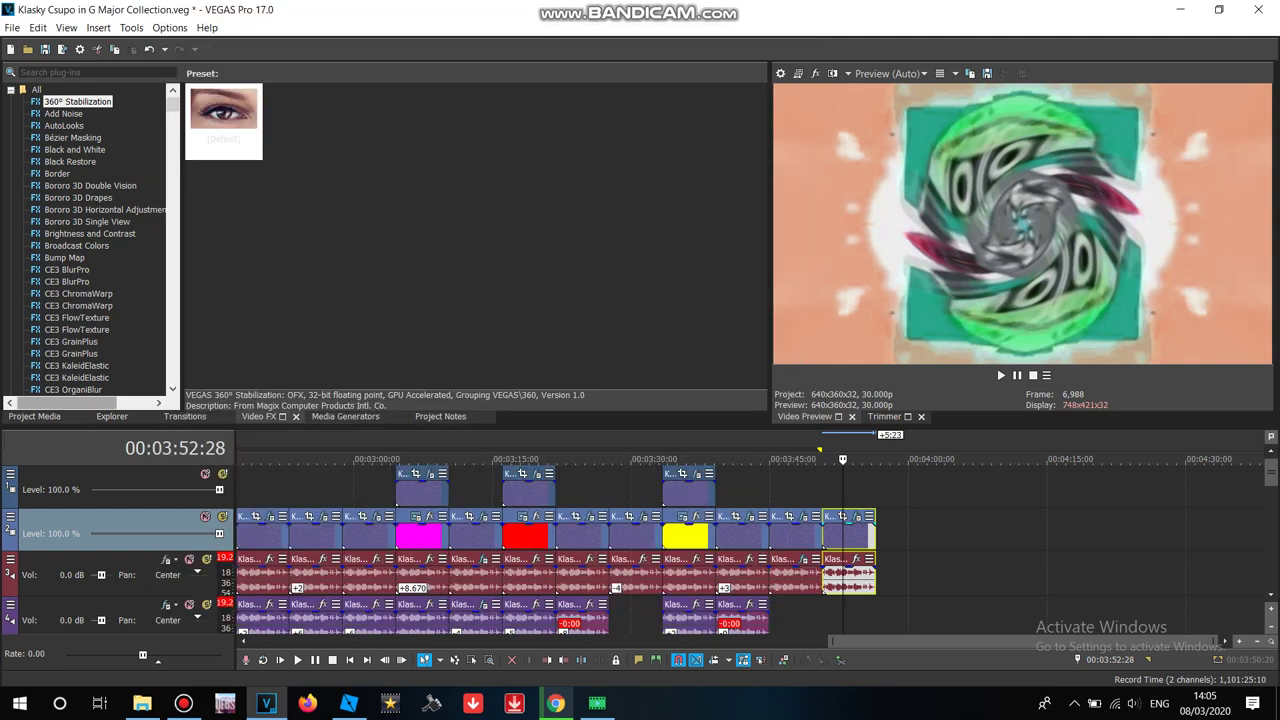
Step: Add the Klasky Csupo Robot Logo media as an audio-only event on track 4 beneath the last clip
left_click(35, 417)
left_click_drag(160, 111, 824, 616)
right_click(783, 568)
left_click(826, 434)
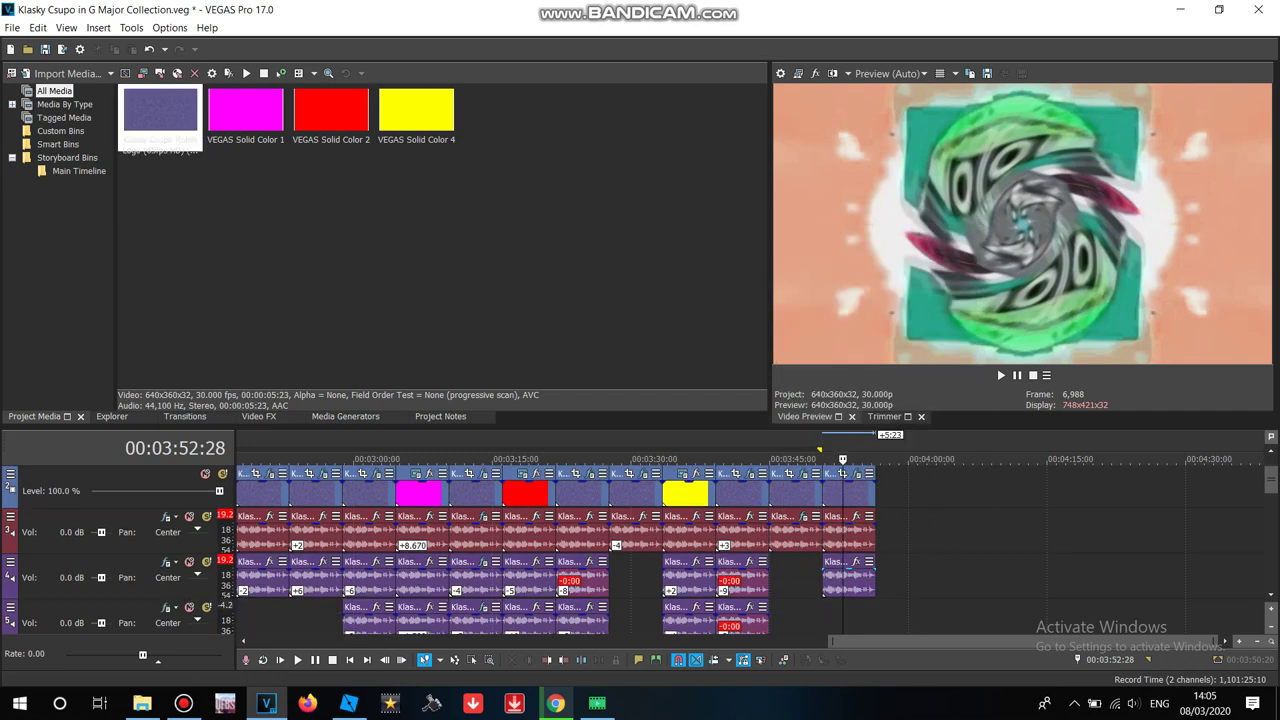
Step: Set the new audio event to the Classic method, A17 Drums, unpitched (minimum echo) stretch attributes and a pitch change of 5
right_click(844, 605)
right_click(838, 580)
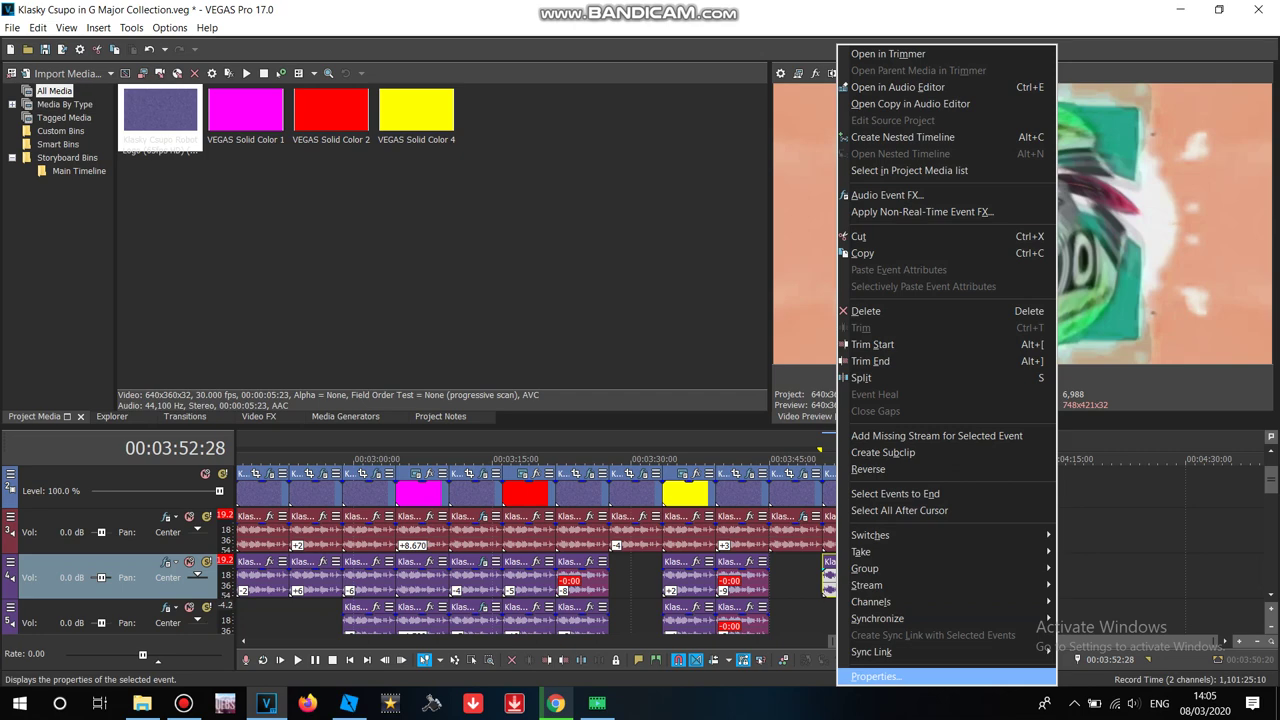
left_click(860, 677)
left_click(687, 288)
left_click(660, 323)
left_click(687, 310)
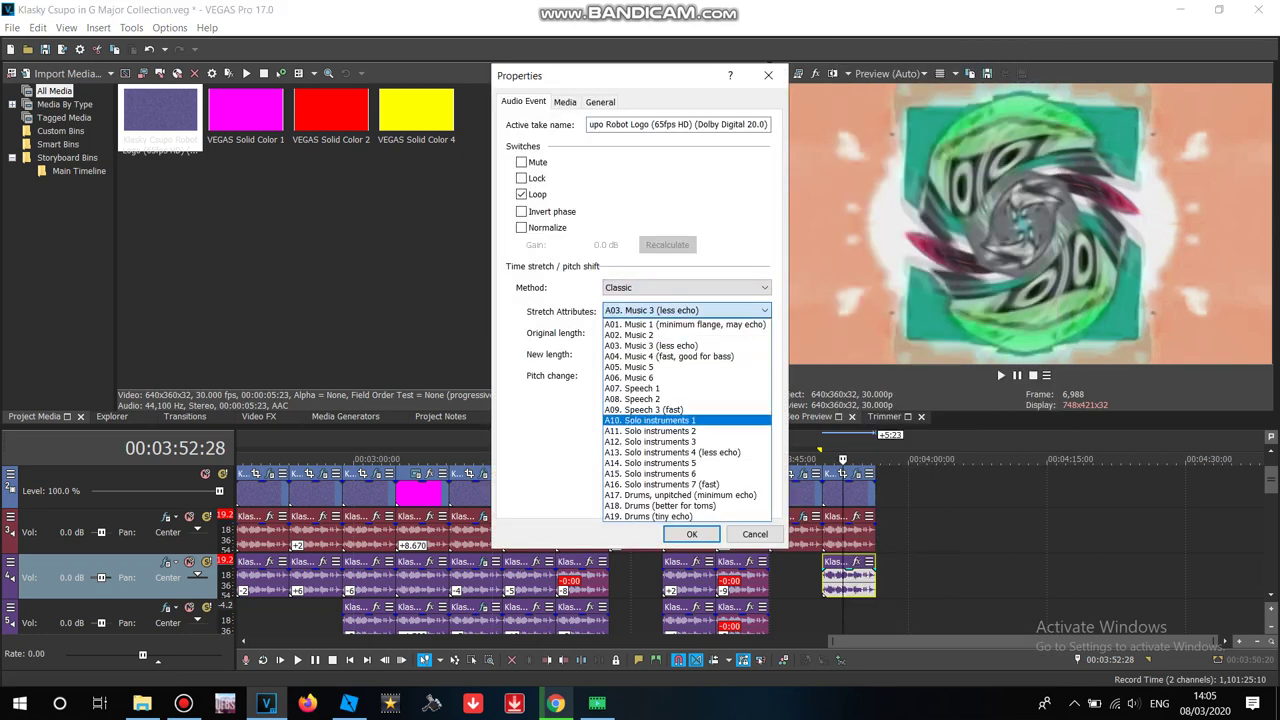
left_click(680, 495)
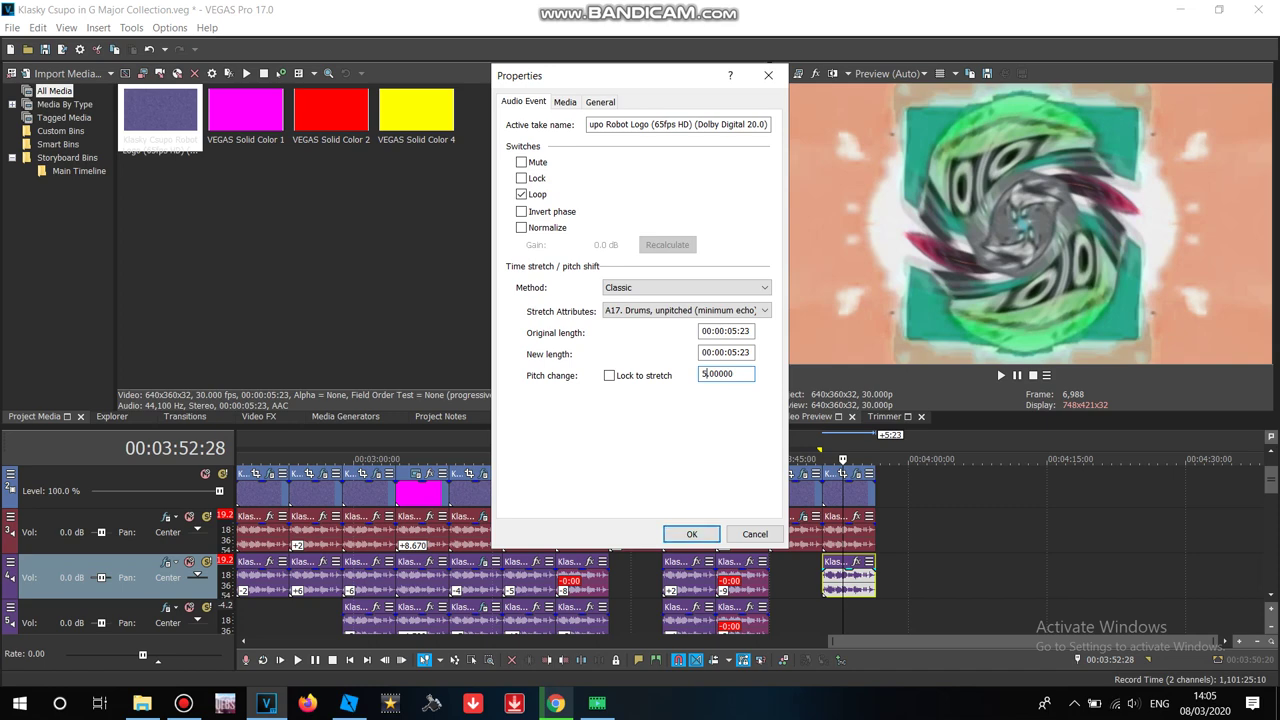
key("Return")
Step: Copy the pitched audio event and paste it onto track 5 at the start of the last clip
right_click(836, 578)
left_click(862, 253)
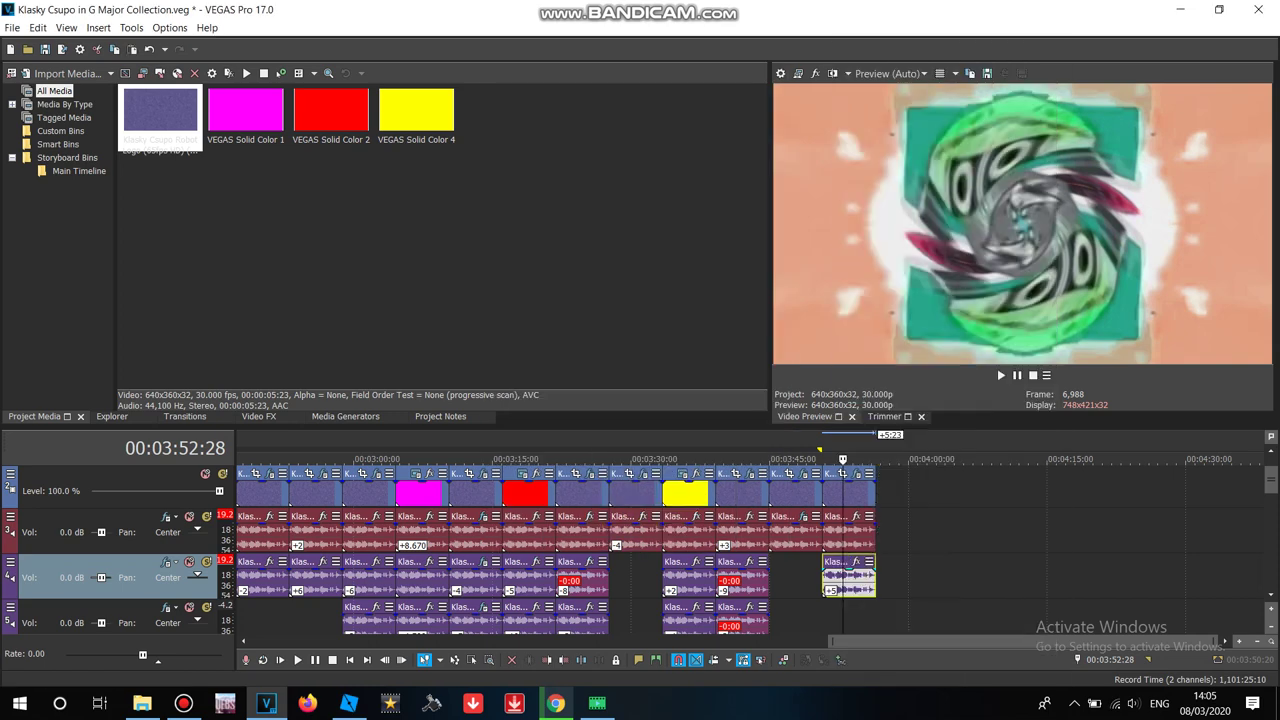
left_click(823, 459)
right_click(843, 620)
left_click(868, 293)
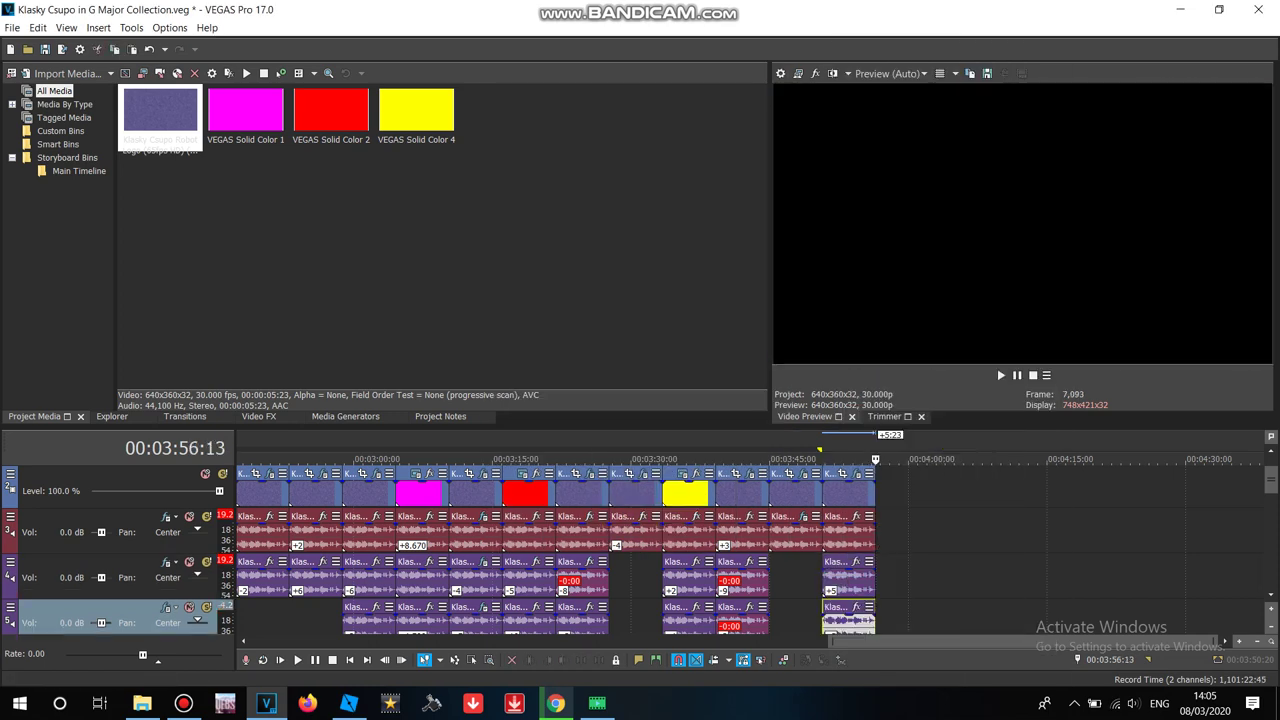
Step: Set the pasted audio event's pitch change to -5
right_click(846, 618)
left_click(886, 674)
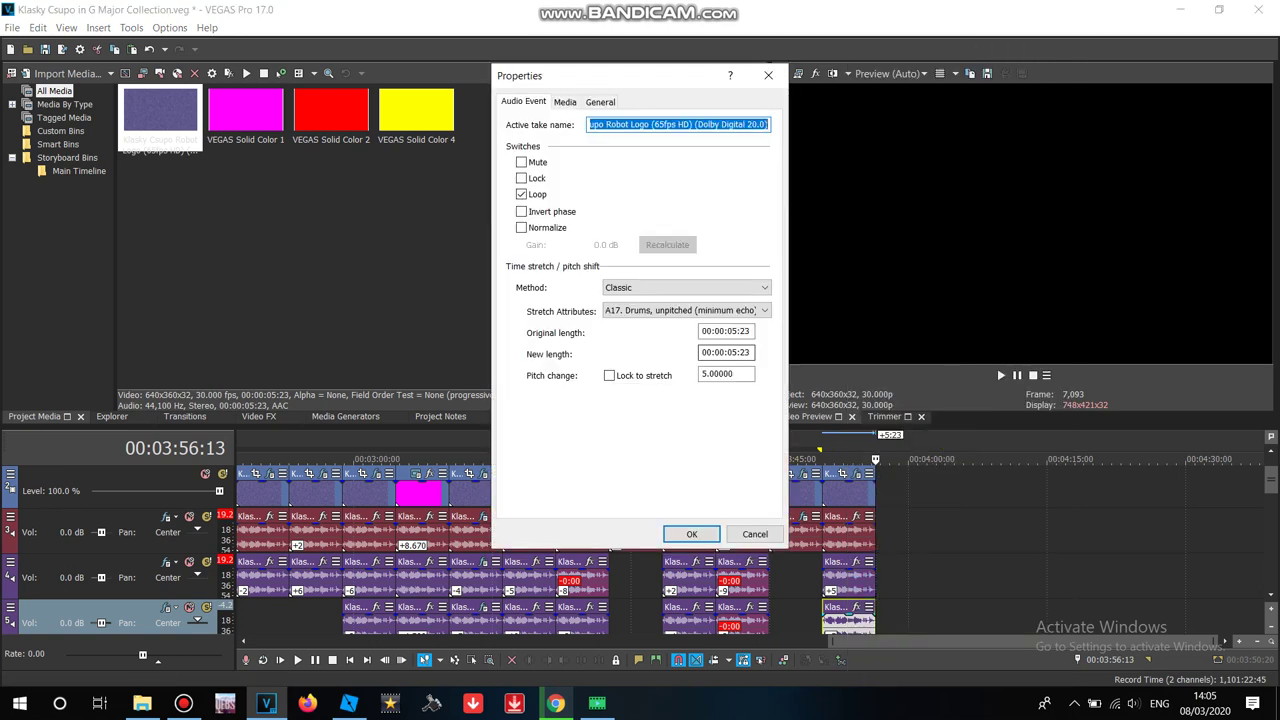
left_click(703, 374)
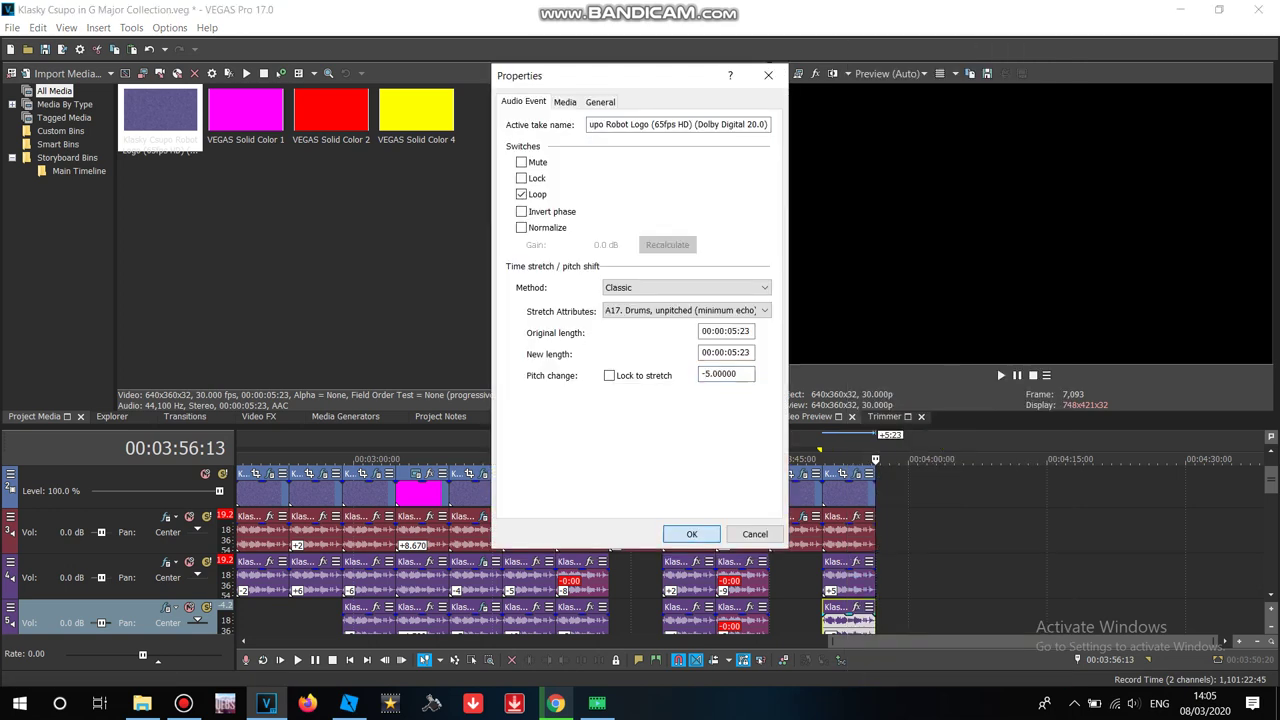
key("Return")
Step: Add the Klasky Csupo Robot Logo clip directly after the last clip and place the playhead within it
left_click(190, 200)
left_click_drag(160, 112, 878, 490)
left_click(889, 493)
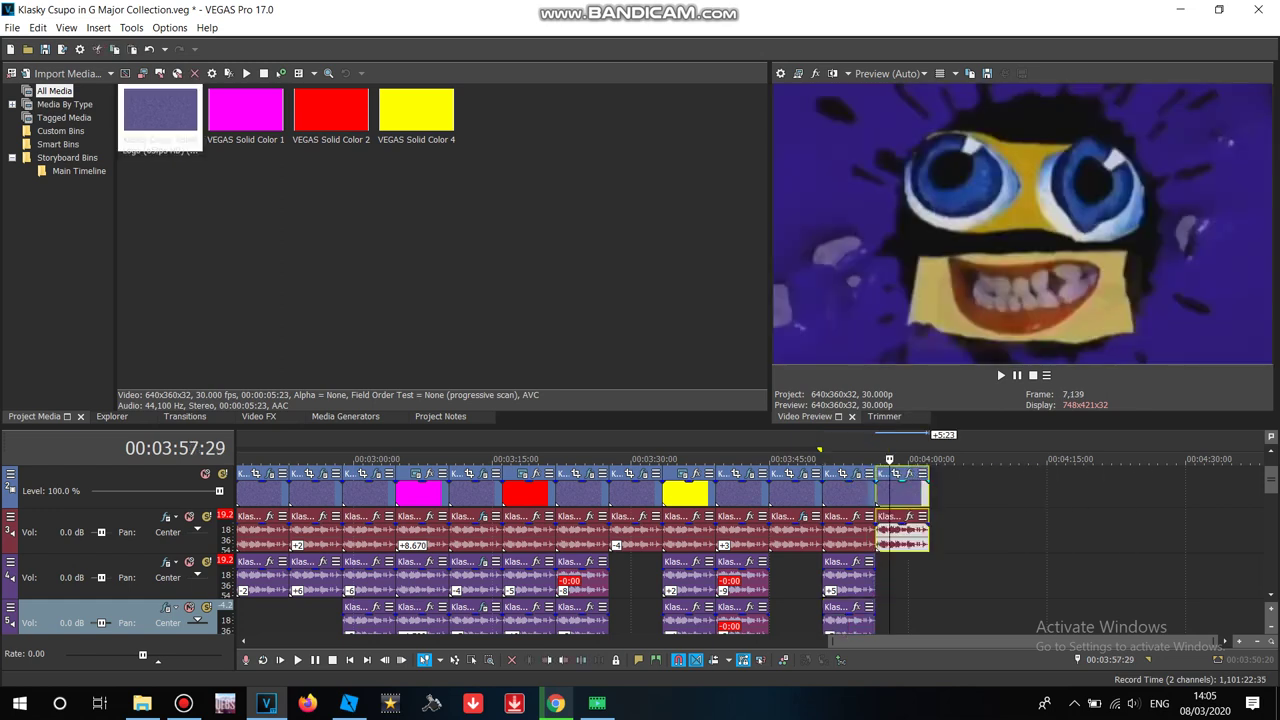
Step: Apply the HSL Adjust effect with the Invert Color preset to the newly added clip
left_click(258, 416)
scroll(90, 240, "down", 20)
scroll(90, 240, "up", 20)
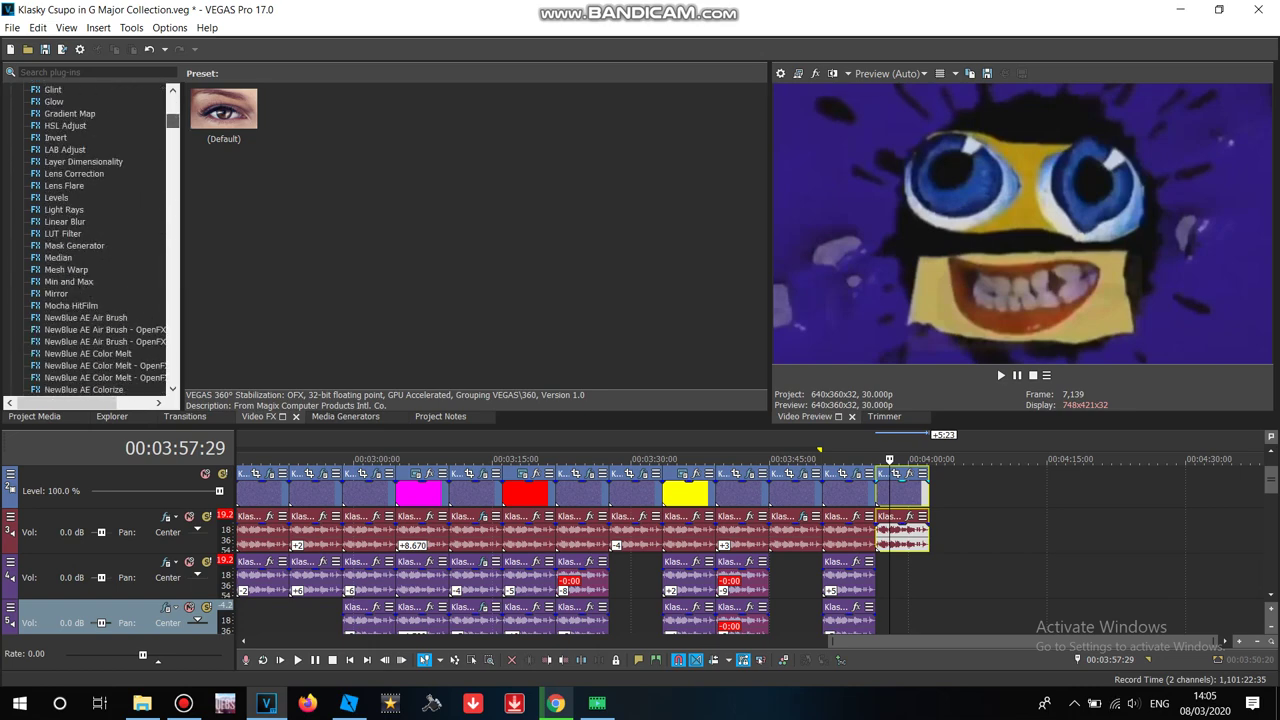
scroll(90, 240, "up", 3)
left_click(65, 210)
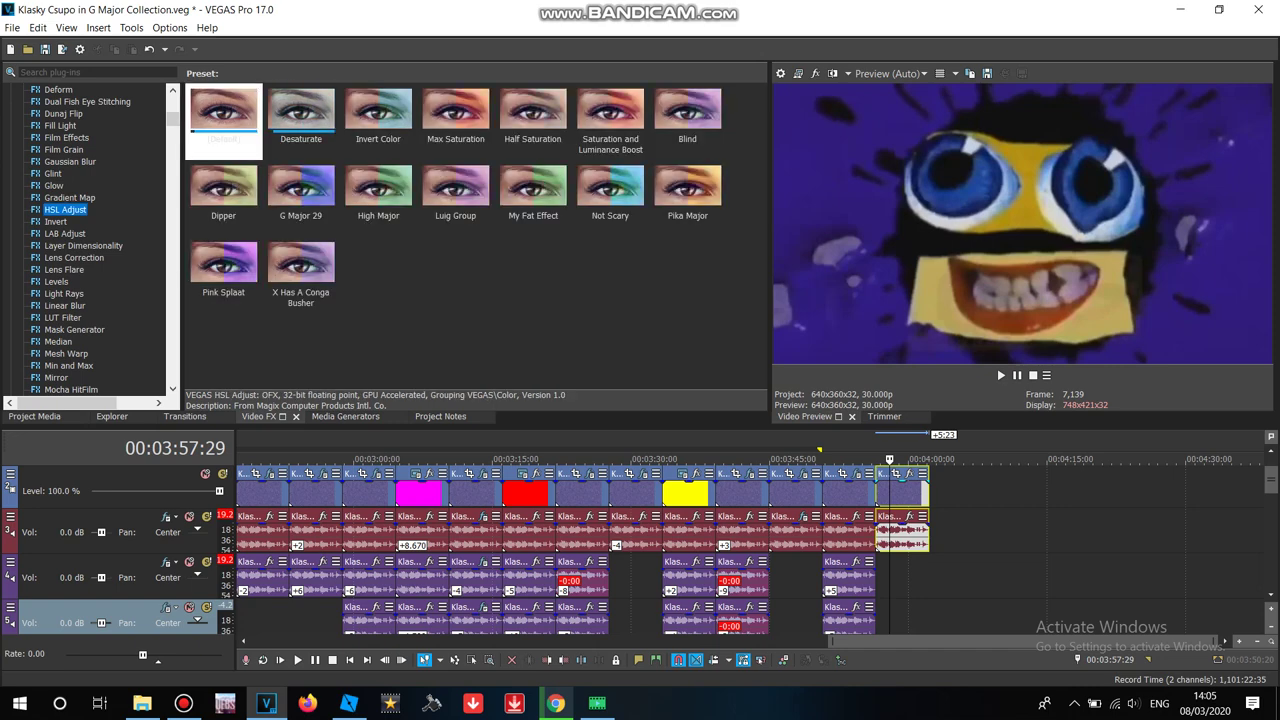
left_click(378, 112)
left_click_drag(378, 112, 902, 492)
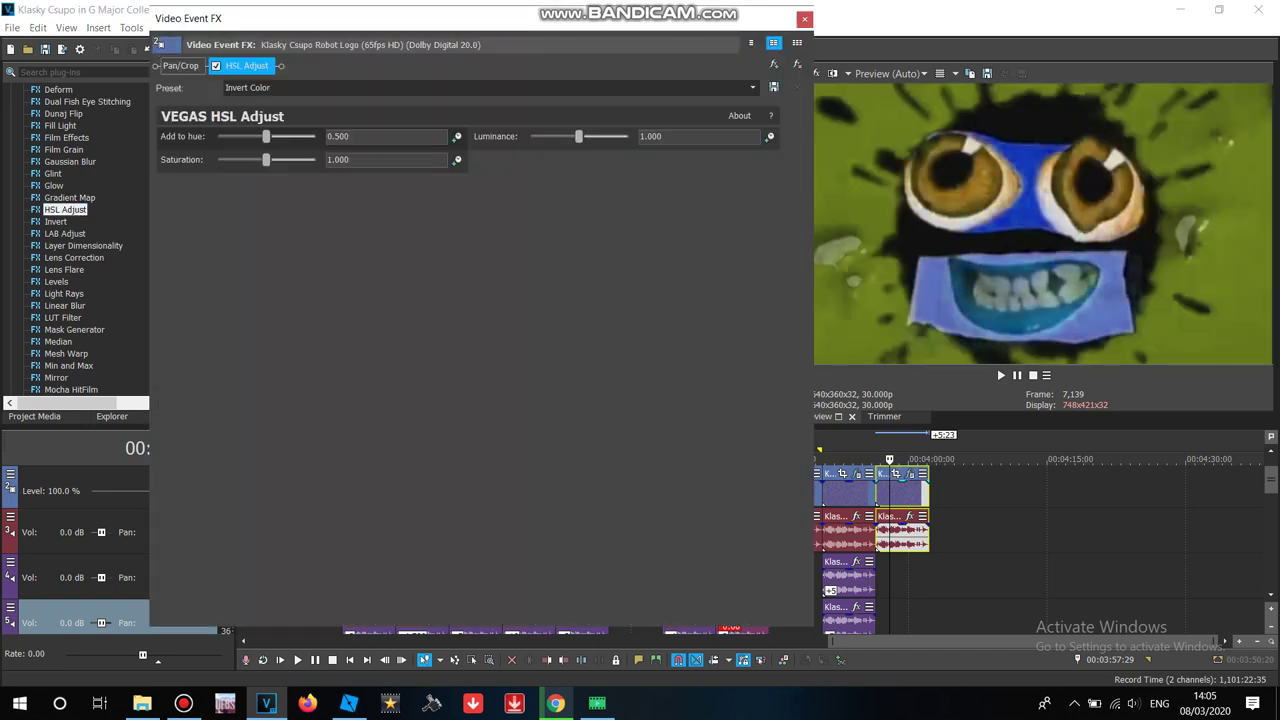
Step: Add the Invert effect with its Default preset to the new clip's effect chain
left_click(56, 222)
left_click_drag(290, 18, 346, 226)
double_click(202, 112)
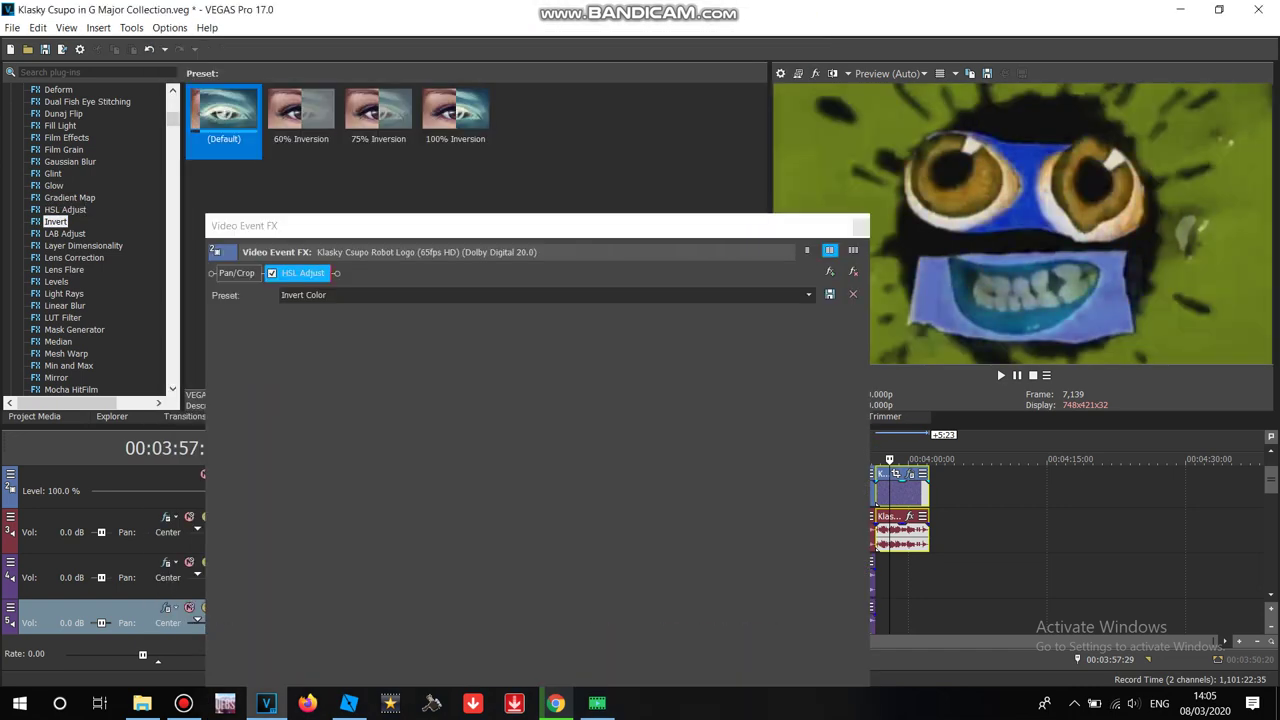
Step: Add the Channel Blend effect with the RGB to BGR preset to the new clip's chain
left_click_drag(173, 119, 173, 112)
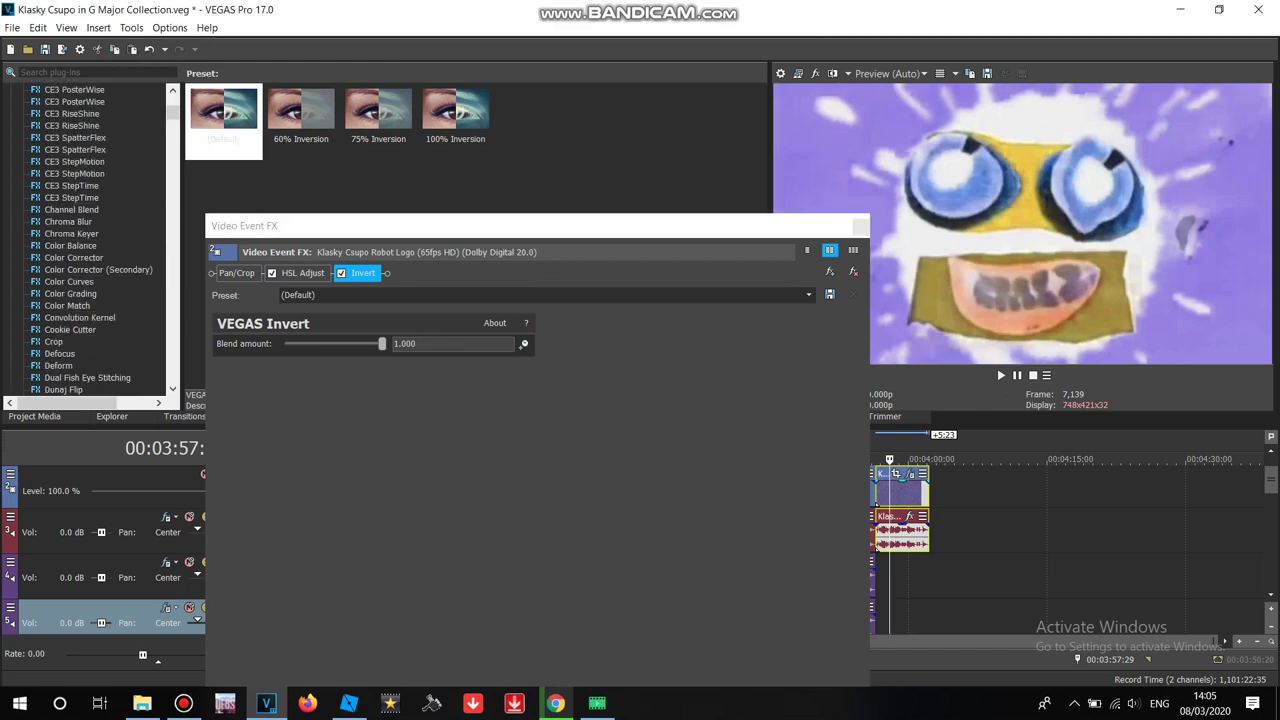
left_click(71, 210)
double_click(301, 187)
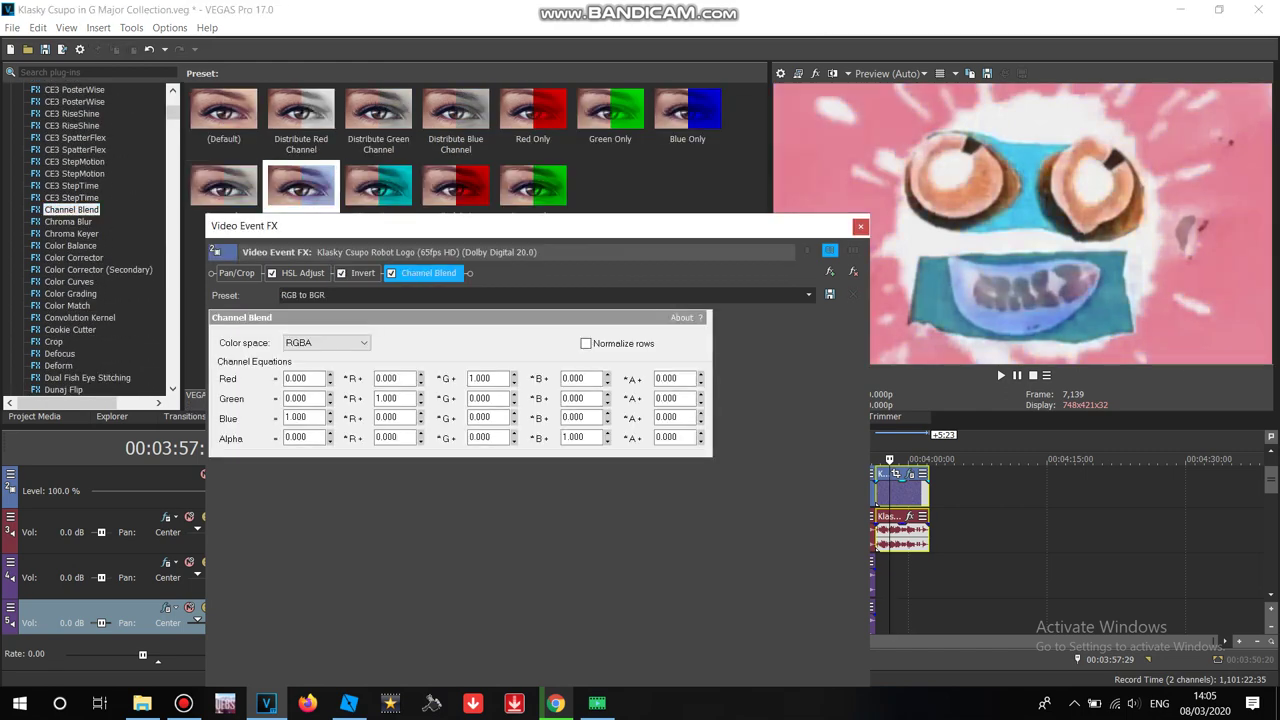
Step: Add Color Corrector (Secondary) with the Invert Color preset and move HSL Adjust to the end of the chain
left_click(98, 270)
double_click(301, 112)
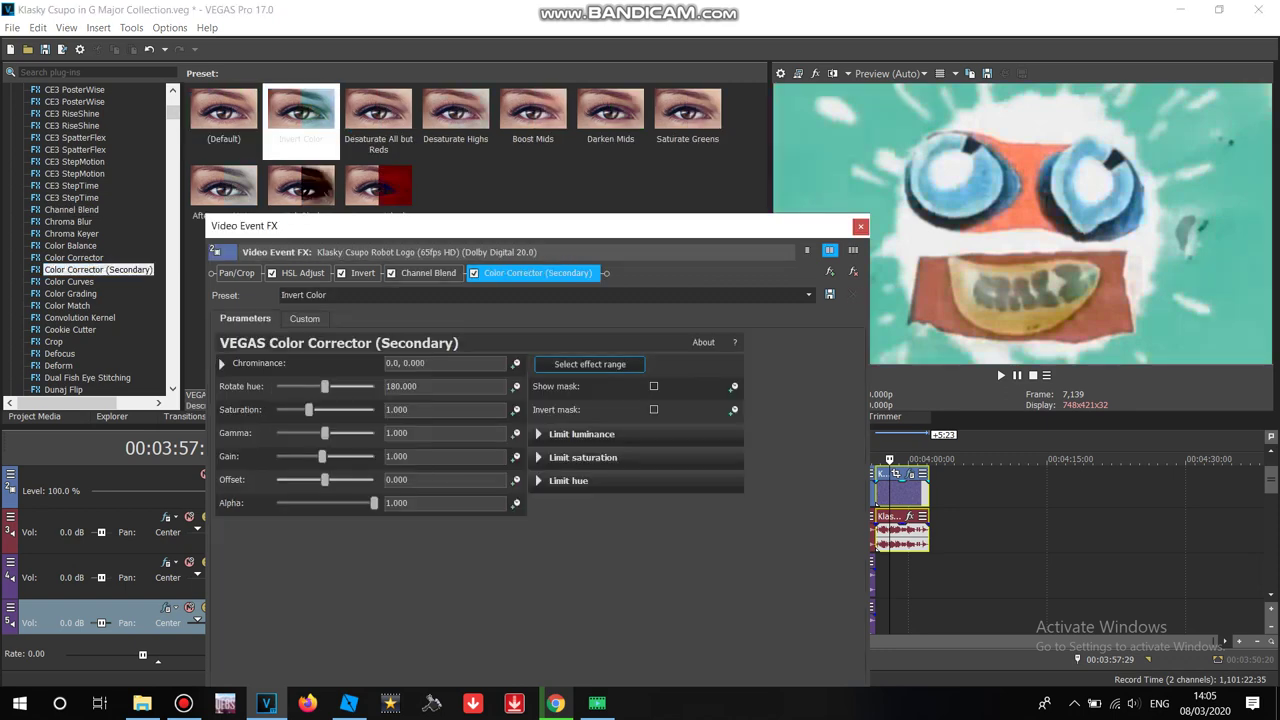
left_click_drag(302, 273, 540, 273)
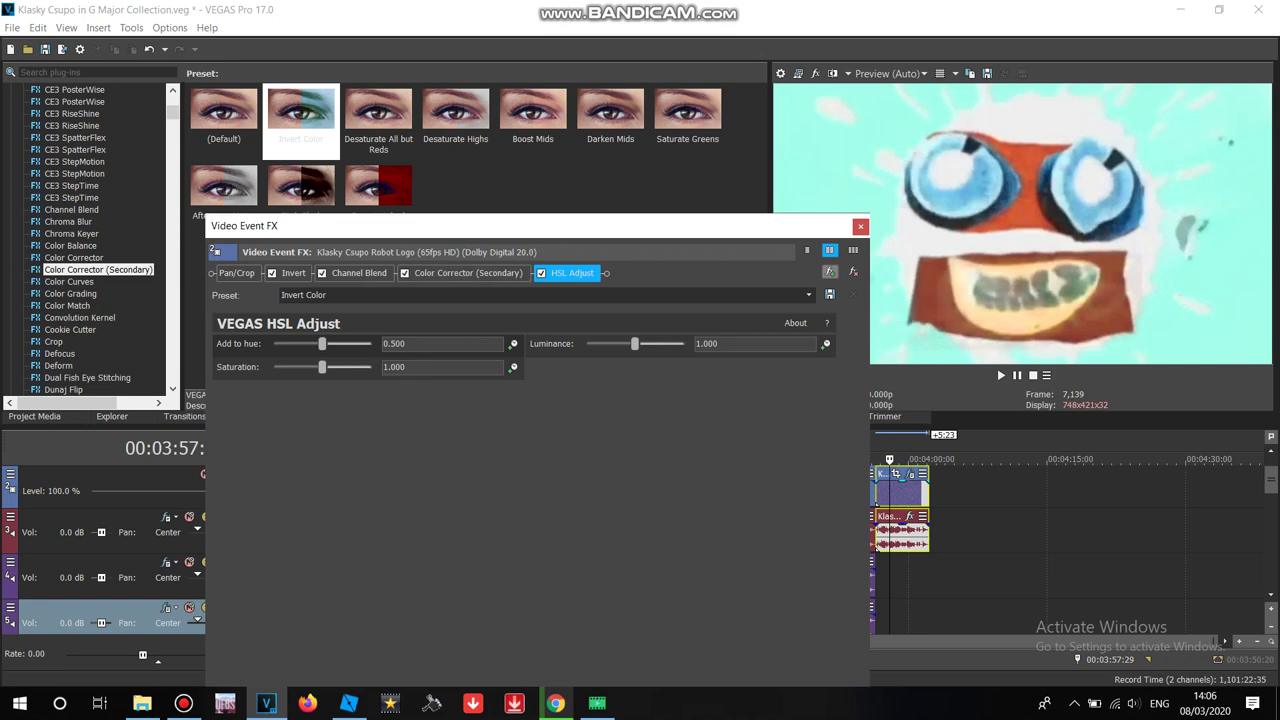
Step: Save the clip's effect chain as a plug-in package named "G Major 42"
left_click(830, 272)
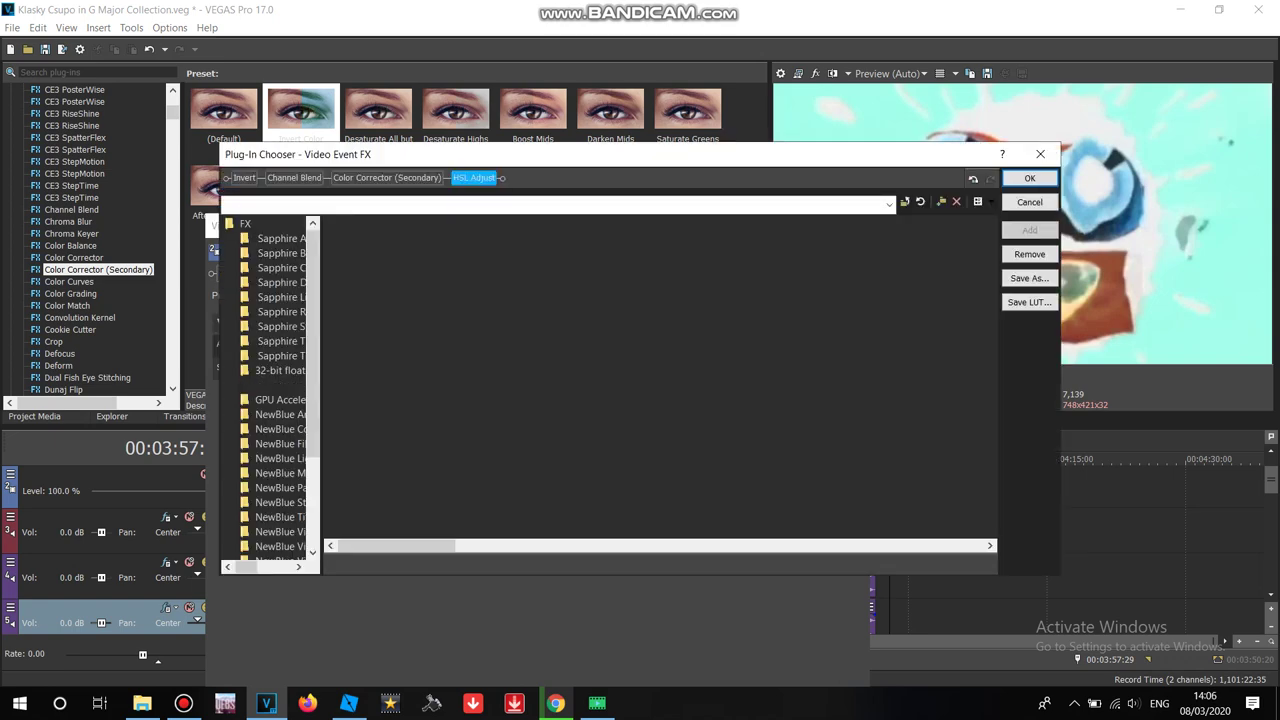
left_click(1029, 278)
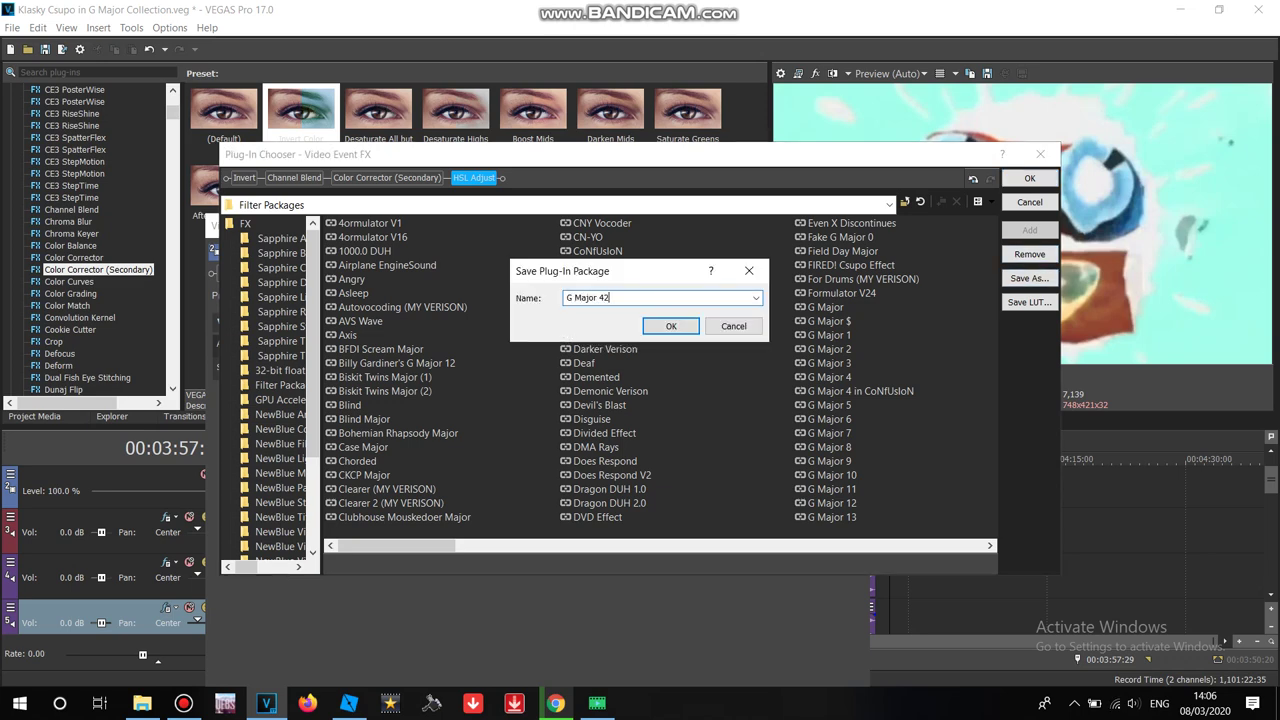
left_click(671, 326)
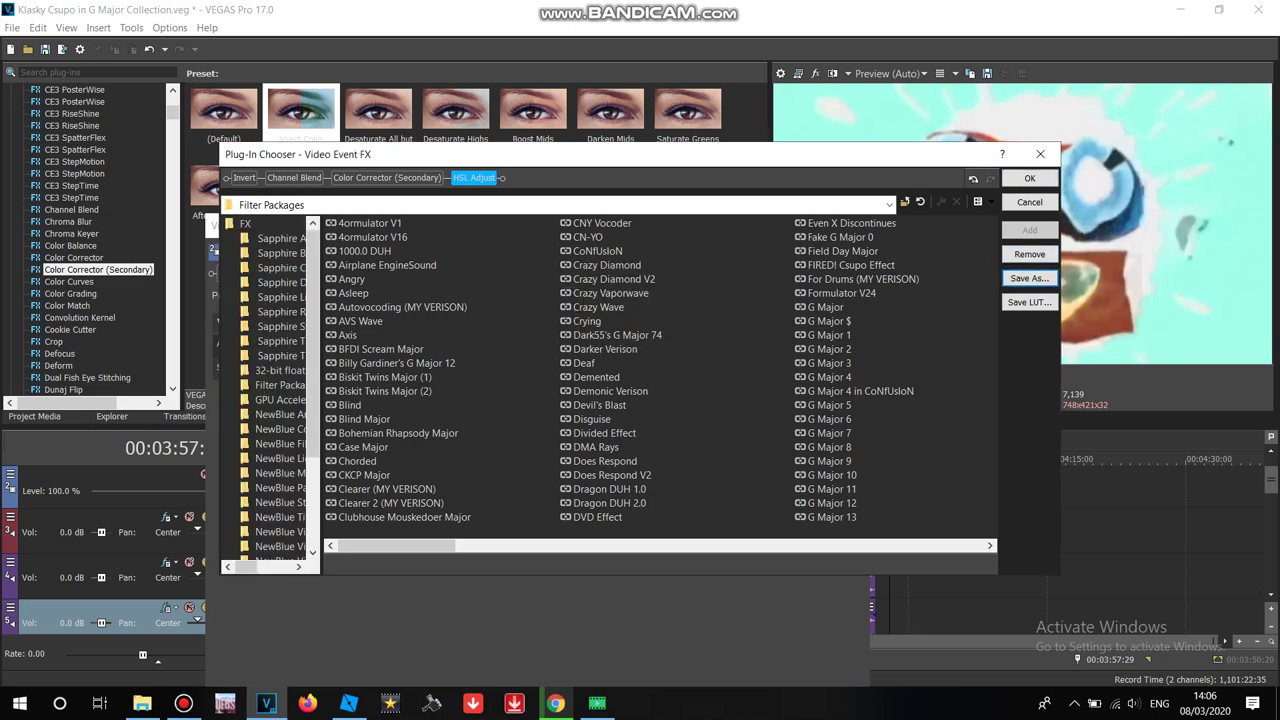
Step: Switch to Chrome and search the web for "g major 42 pitches" in a new tab
left_click(555, 703)
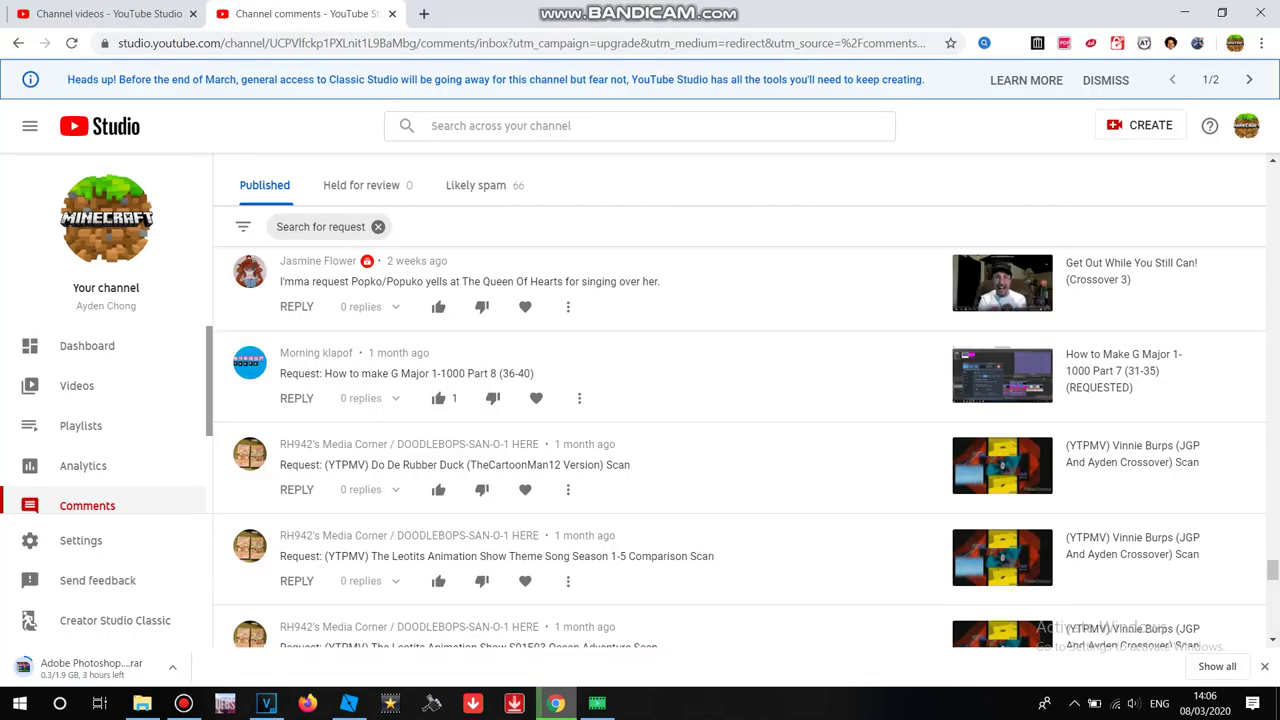
left_click(423, 13)
type("g major 42 ")
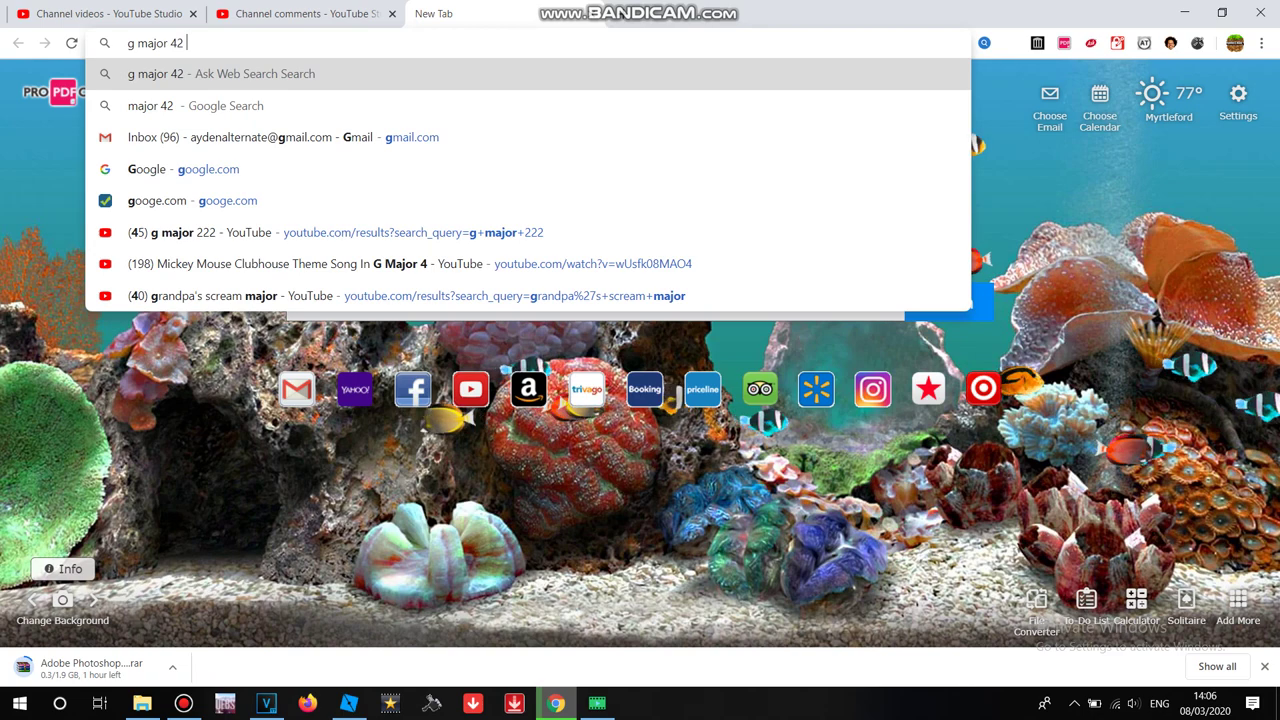
type("pitches")
key("Return")
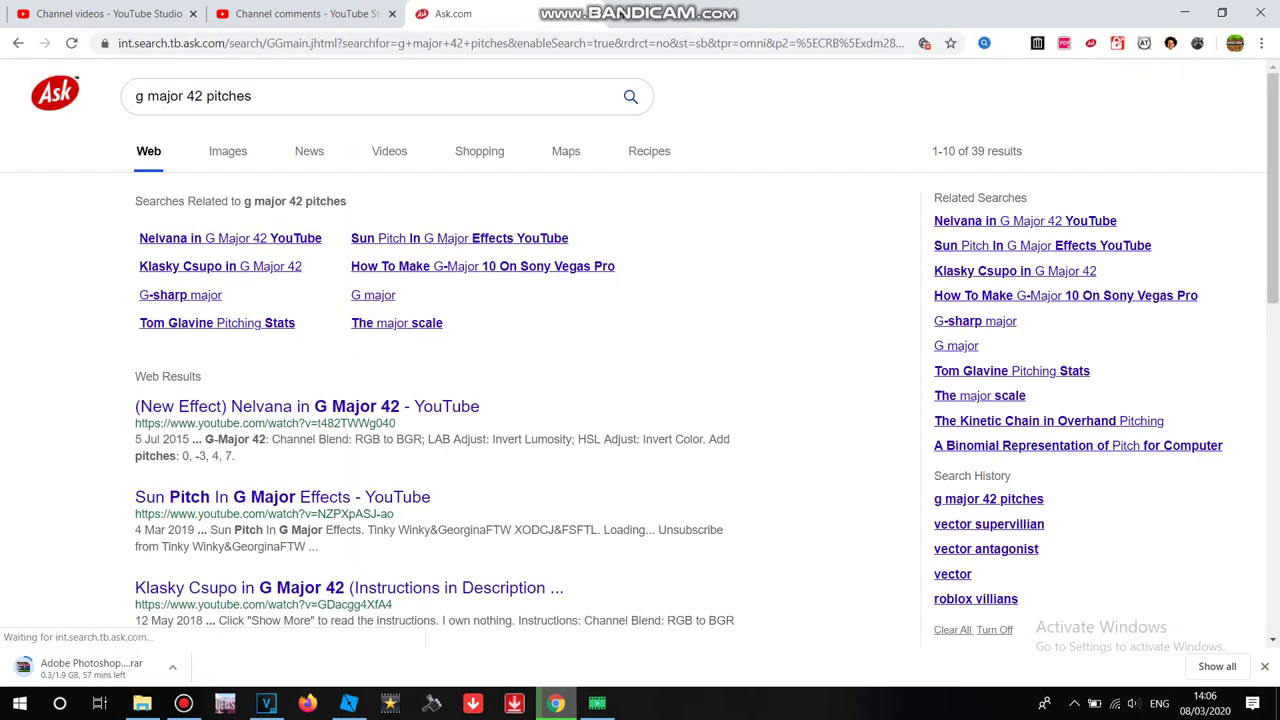
Step: Open the "(New Effect) Nelvana in G Major 42" video, pause it and expand its description to read the pitches
left_click(300, 406)
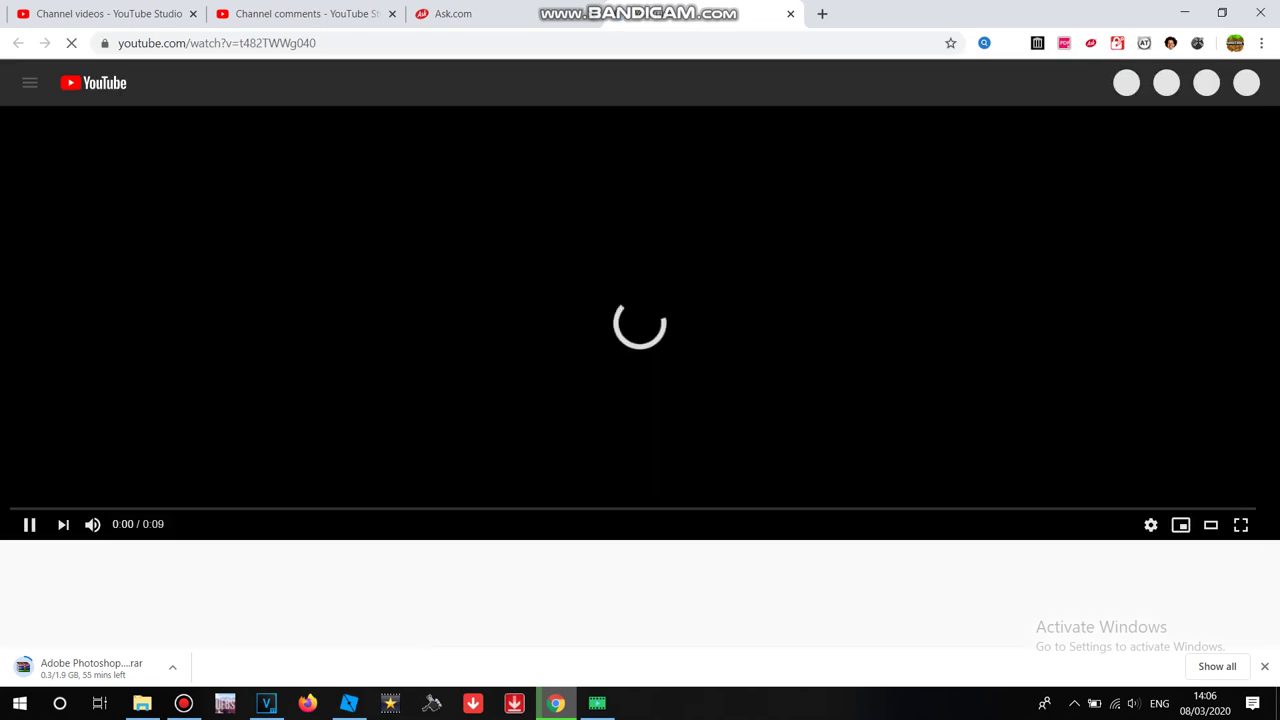
key("space")
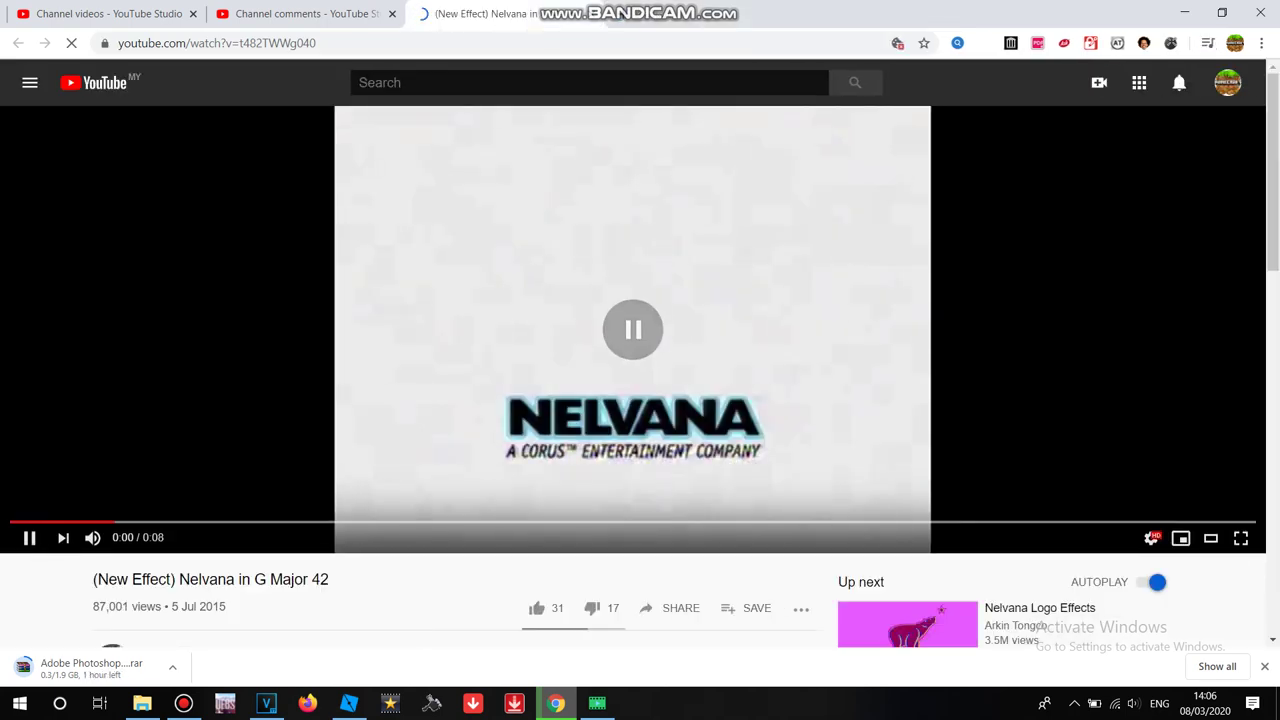
scroll(632, 352, "down", 5)
left_click(176, 286)
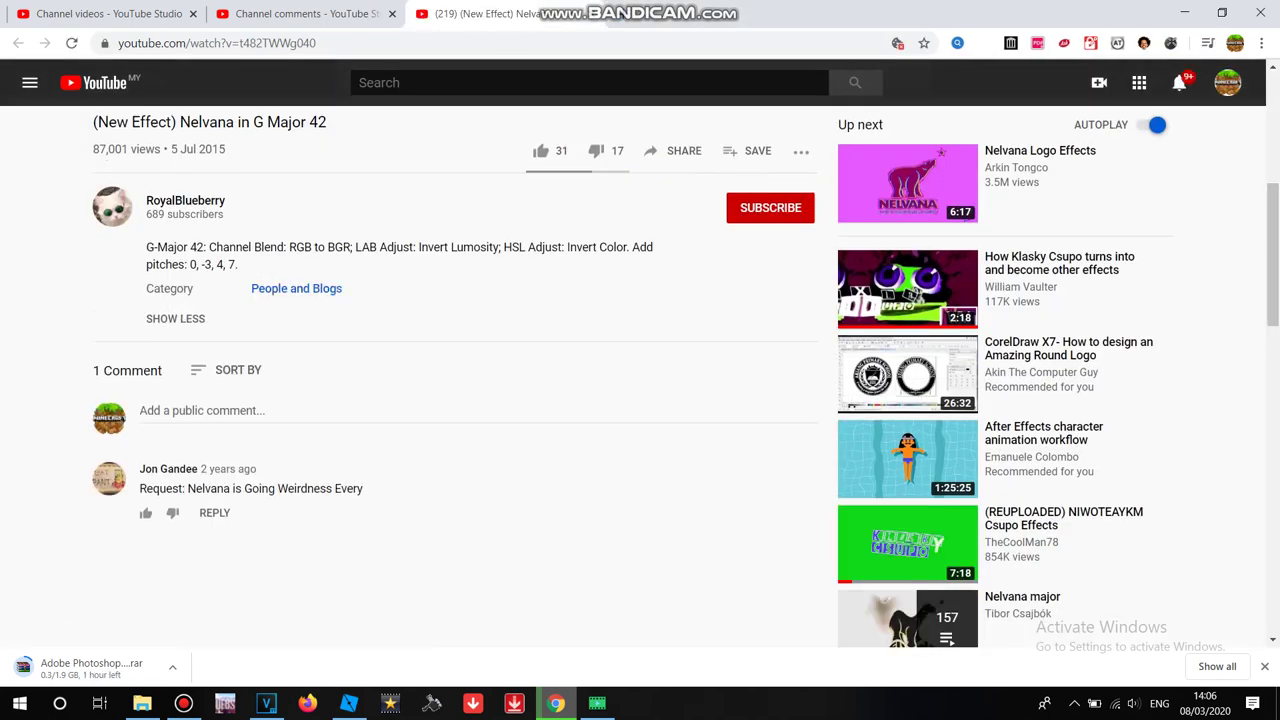
Step: Return to VEGAS Pro and close the plug-in chooser and event effects window, rechecking the video description in Chrome in between
left_click(266, 703)
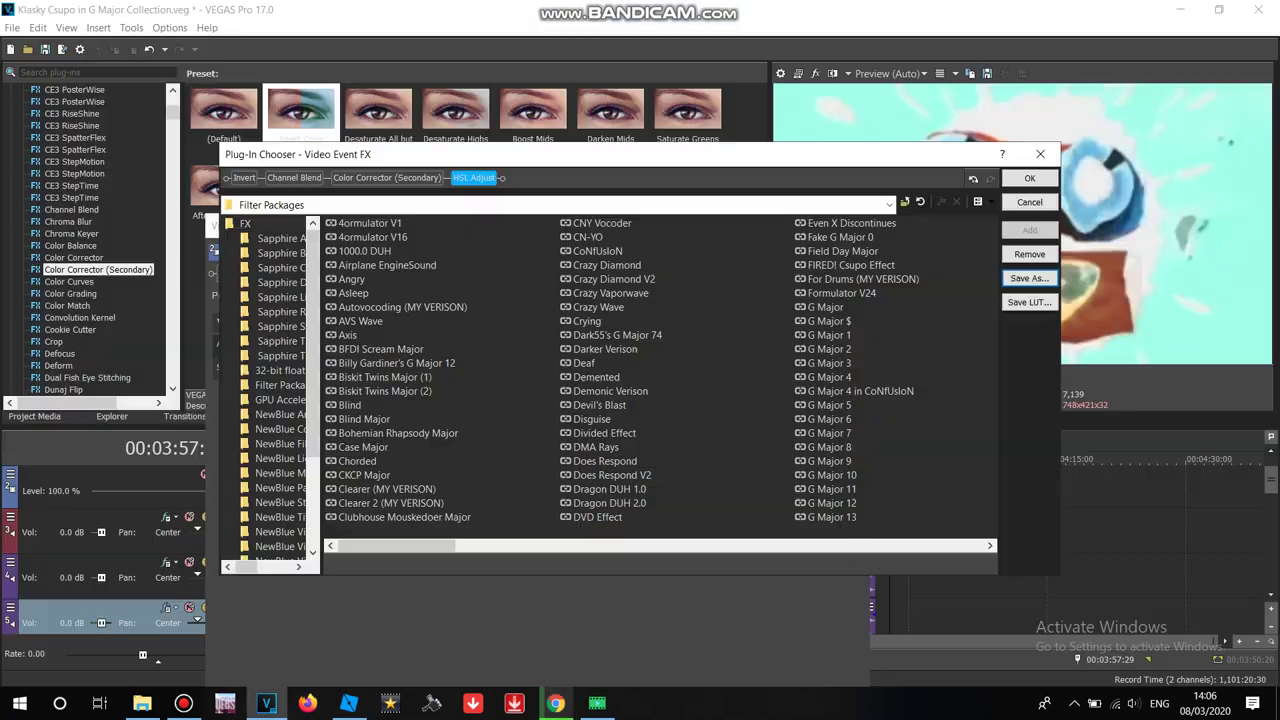
left_click(1041, 154)
left_click(556, 703)
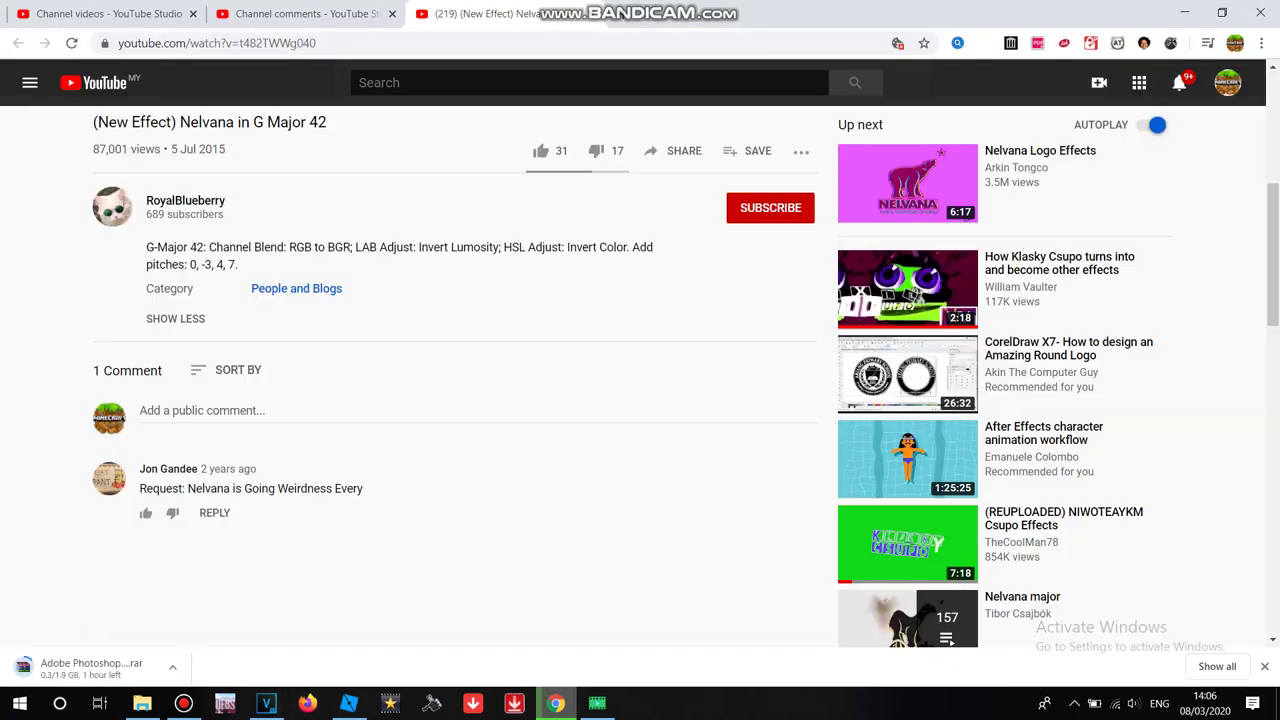
left_click(266, 703)
left_click(860, 227)
key("alt+Tab")
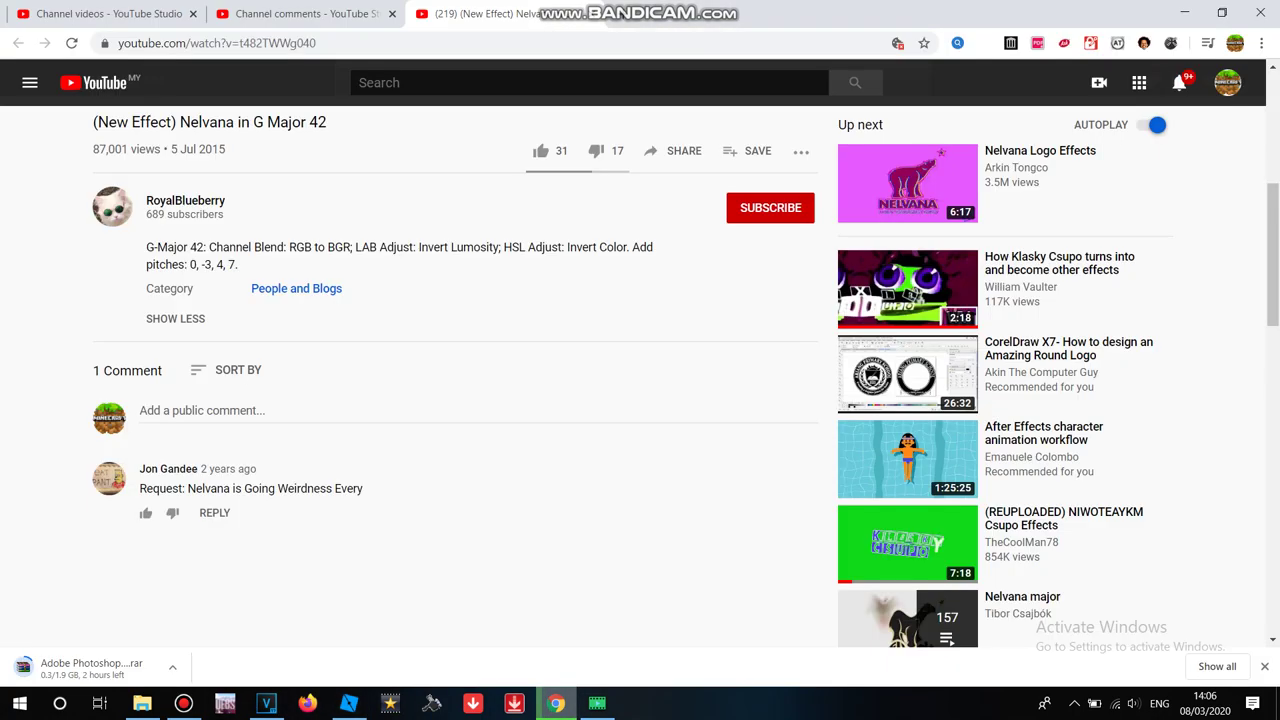
left_click(266, 703)
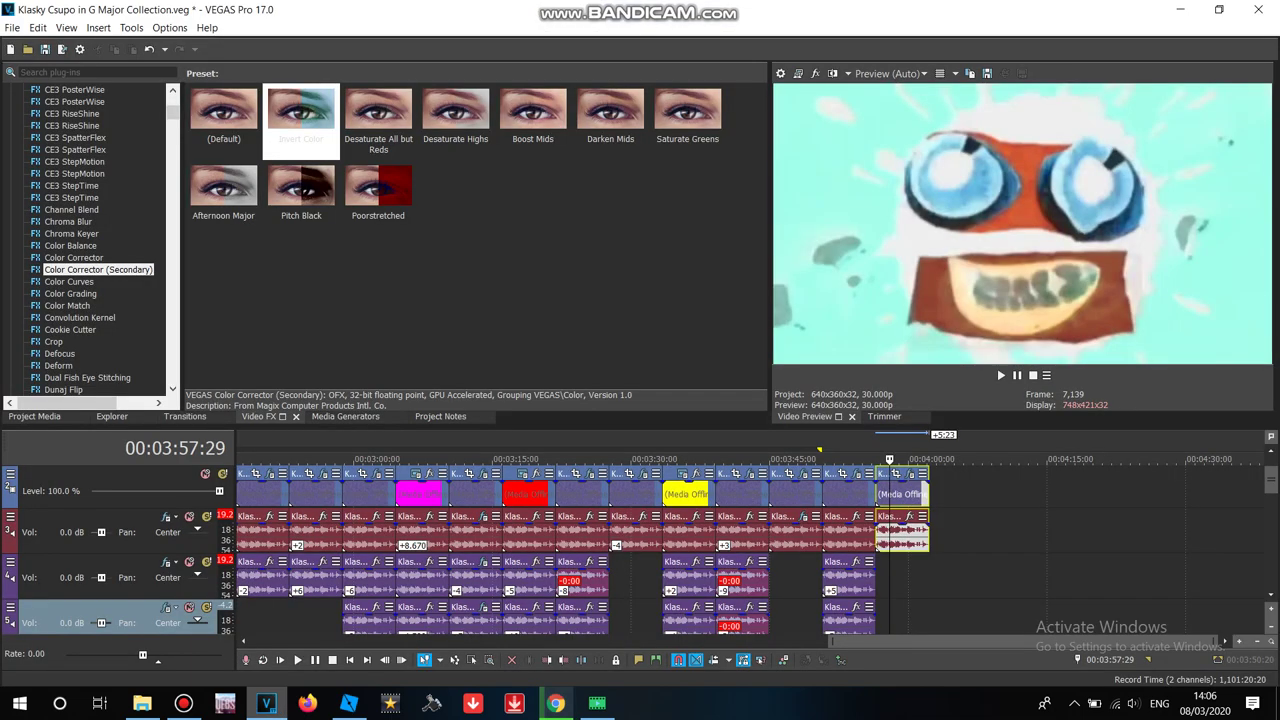
Step: Place another copy of the Klasky Csupo Robot Logo media under the last clip and delete its extra video track
left_click(50, 416)
left_click_drag(160, 112, 878, 576)
right_click(855, 577)
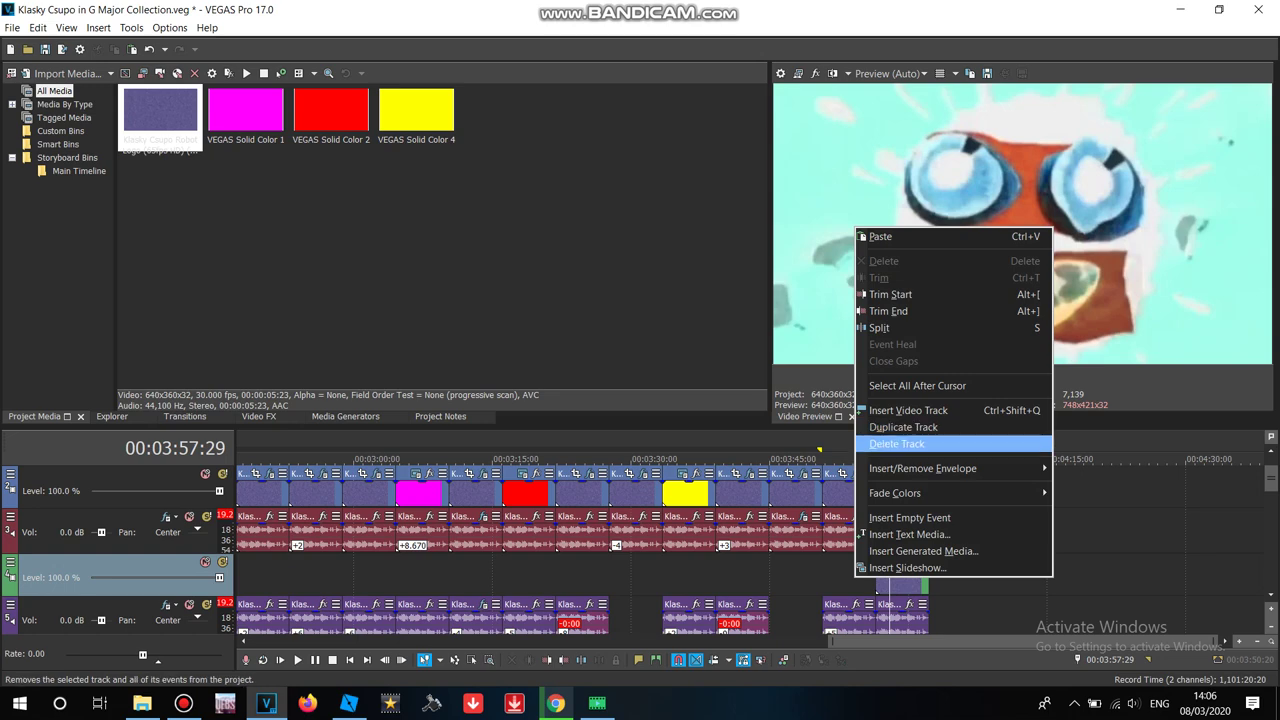
left_click(897, 443)
Step: Set the new audio clip to the Classic stretch method with A17. Drums, unpitched (minimum echo) and a pitch change of -3
right_click(913, 575)
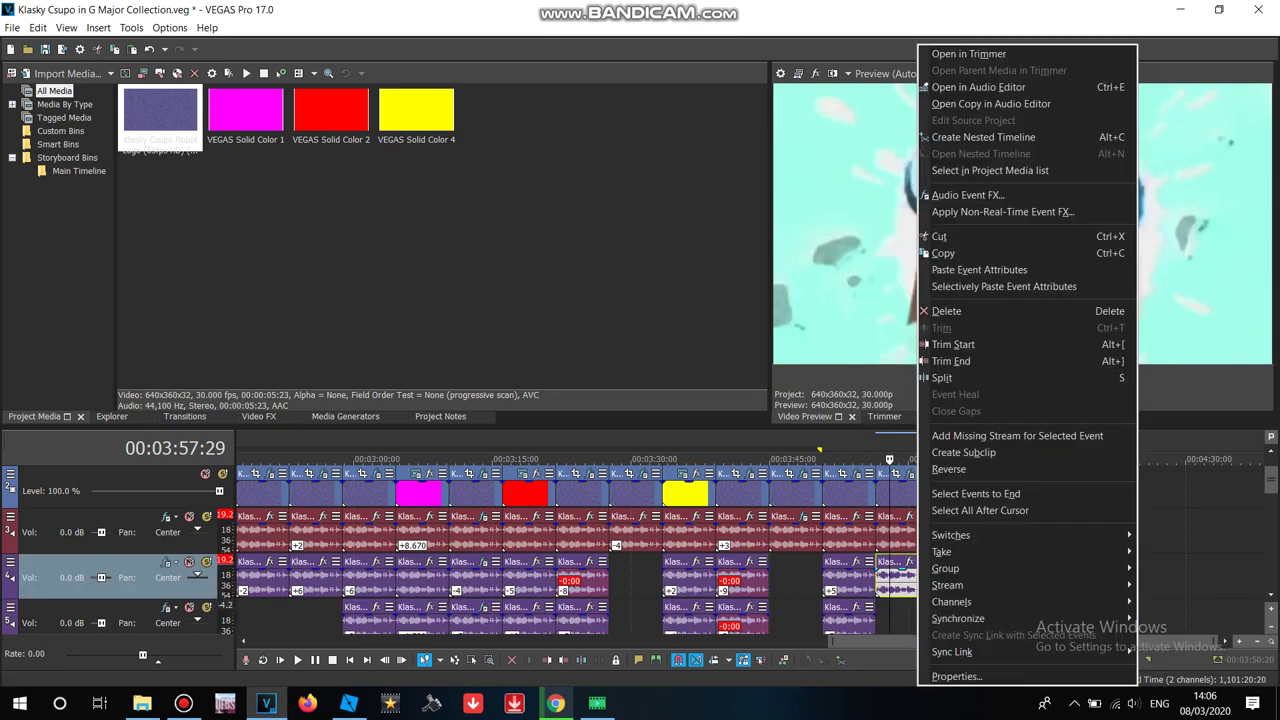
left_click(957, 676)
left_click(687, 288)
left_click(680, 323)
left_click(687, 310)
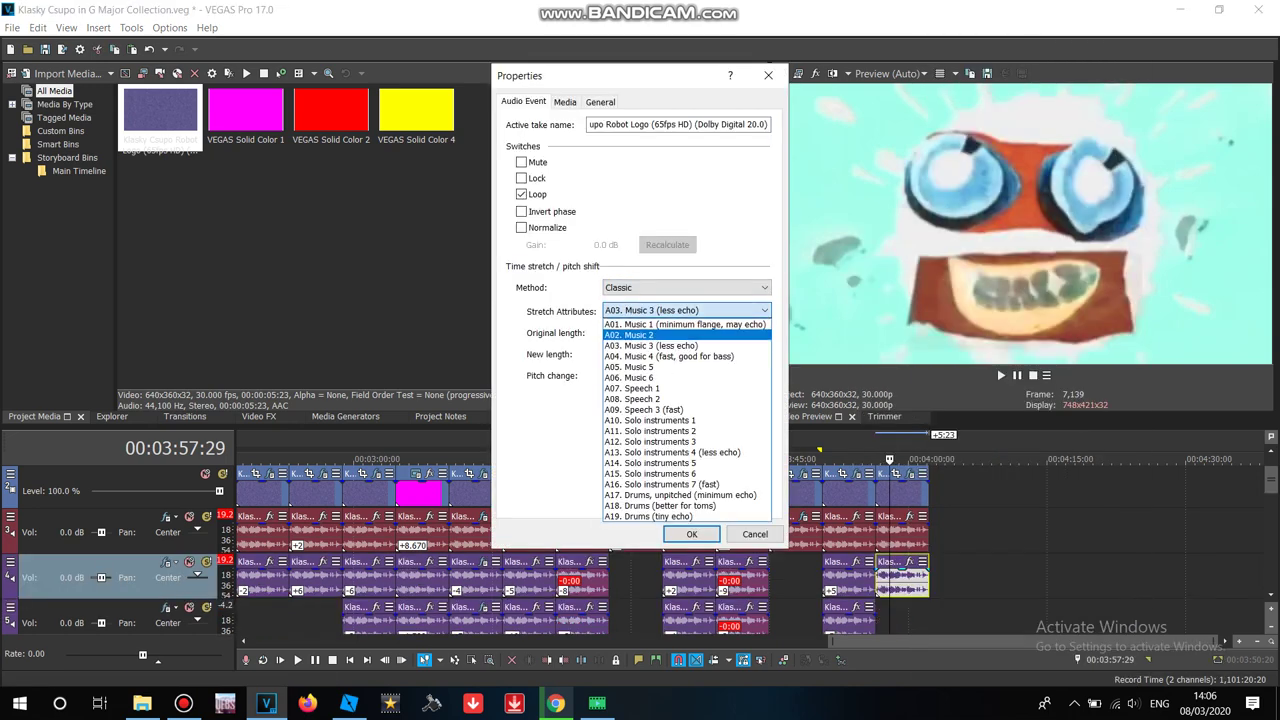
left_click(687, 495)
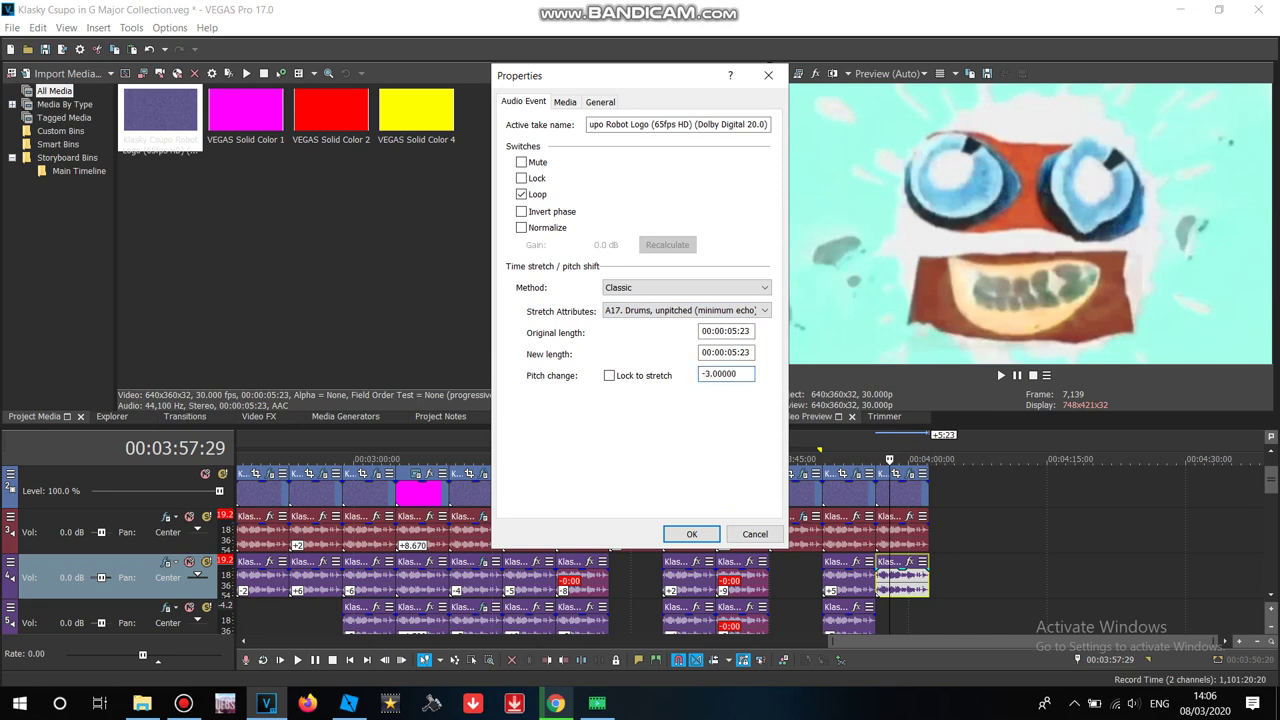
left_click(691, 534)
scroll(1270, 490, "down", 2)
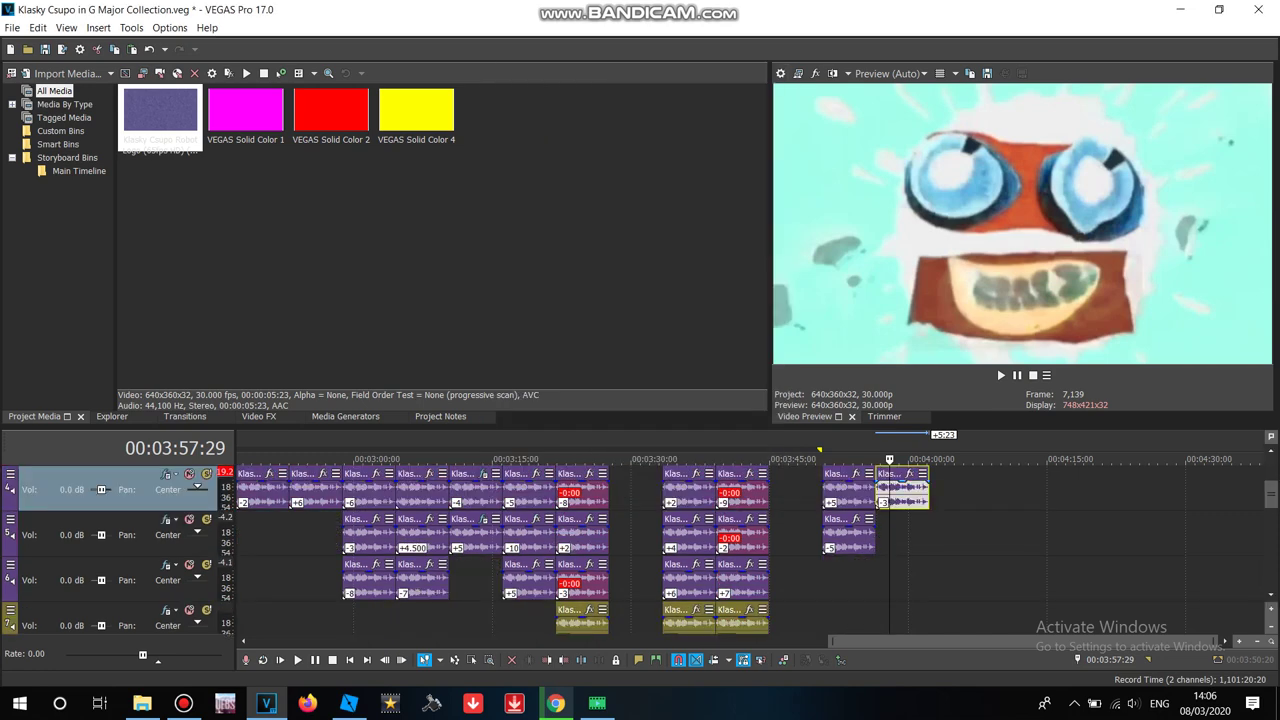
Step: Copy the last audio clip on track 4 to track 5 and align it directly beneath the original
right_click(912, 491)
left_click(936, 252)
right_click(904, 532)
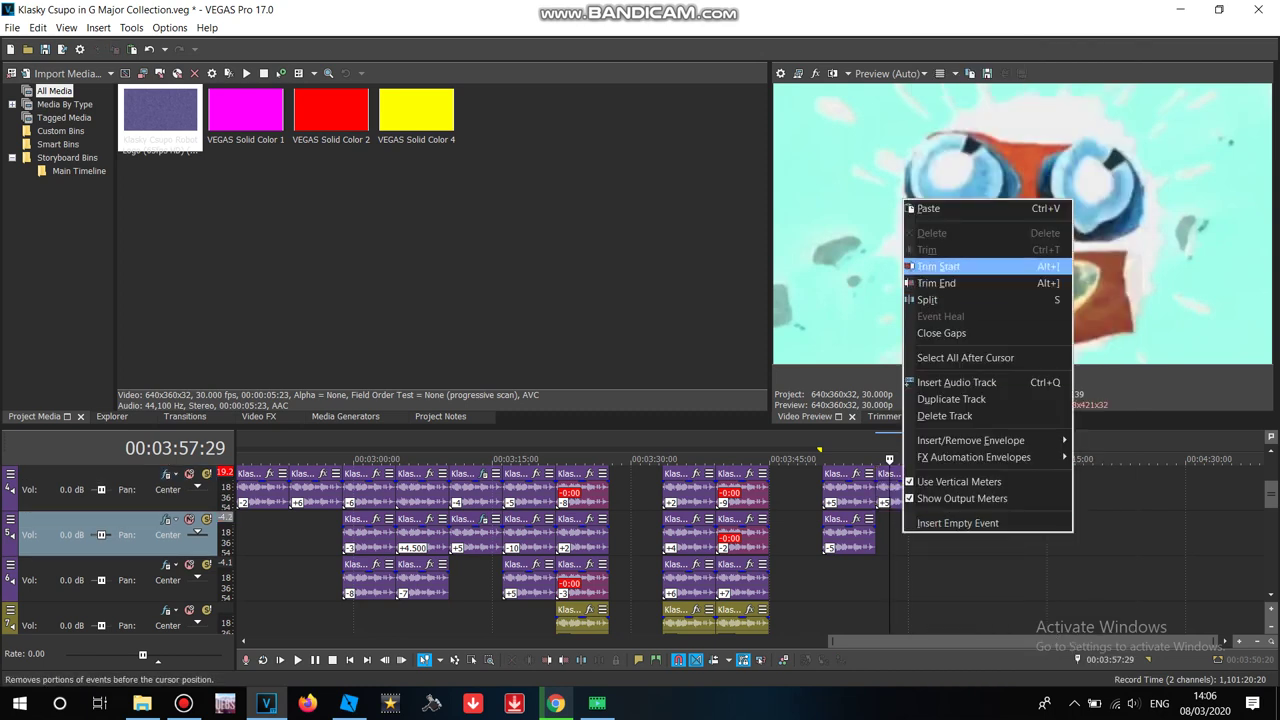
left_click(928, 208)
left_click_drag(898, 545, 874, 545)
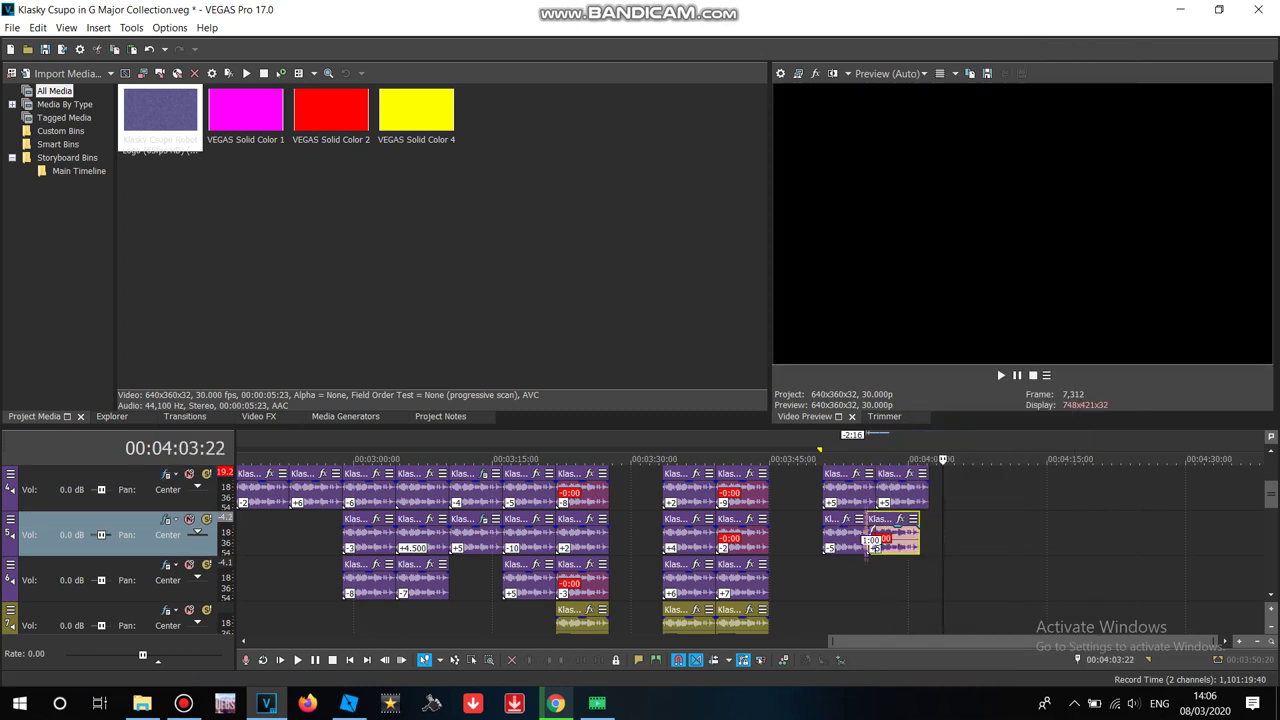
right_click(902, 541)
left_click(890, 543)
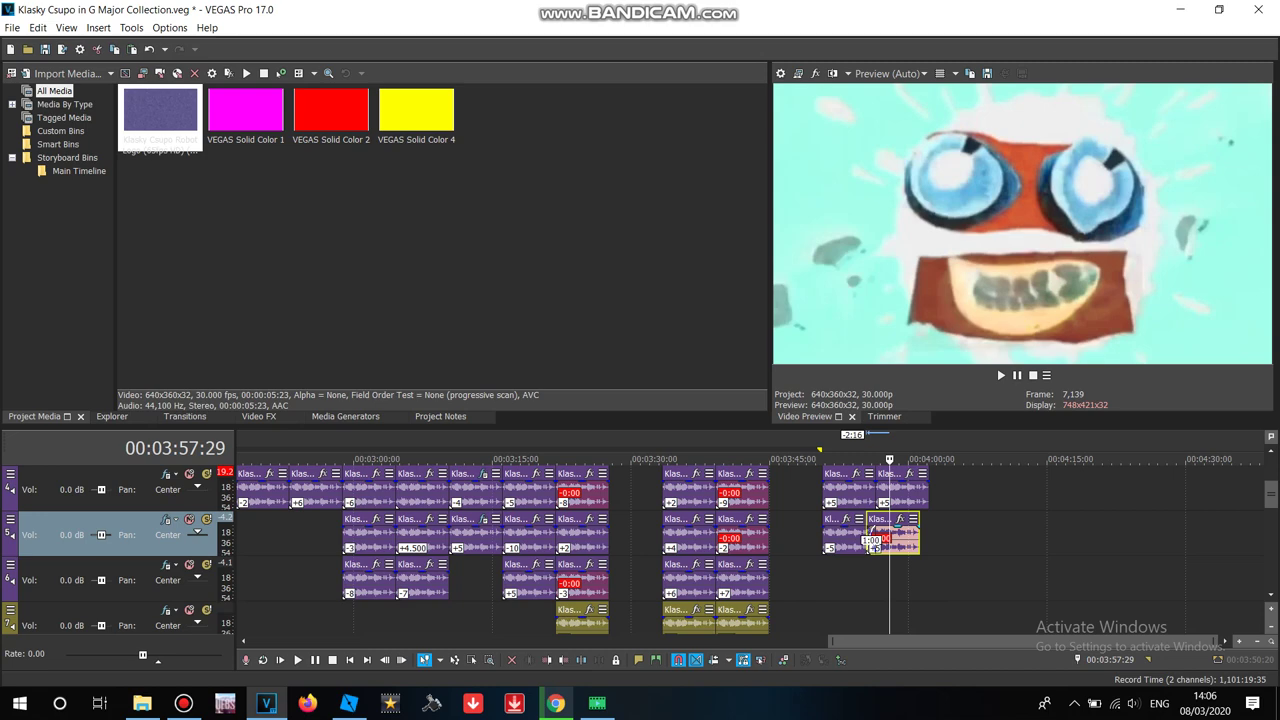
left_click_drag(890, 543, 900, 543)
Step: Set the pitch change of the copied audio clip on track 5 to 4, rechecking the video description in Chrome
right_click(909, 543)
left_click(947, 676)
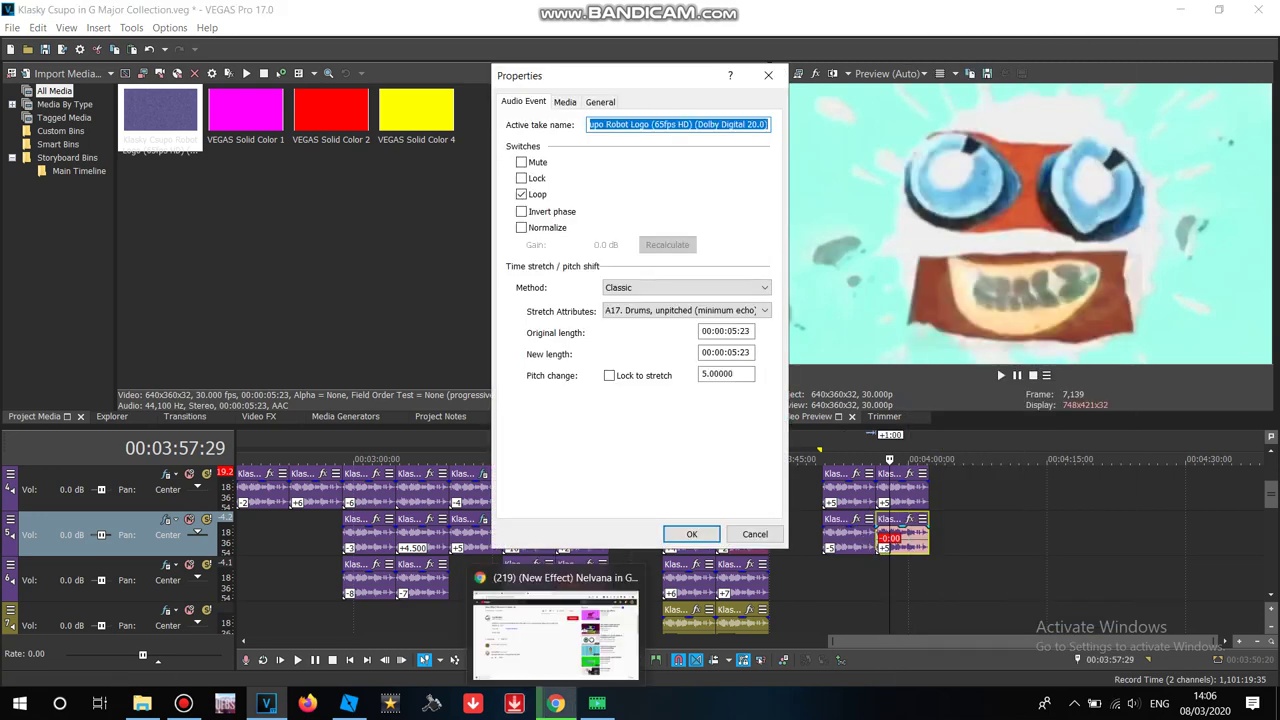
left_click(556, 703)
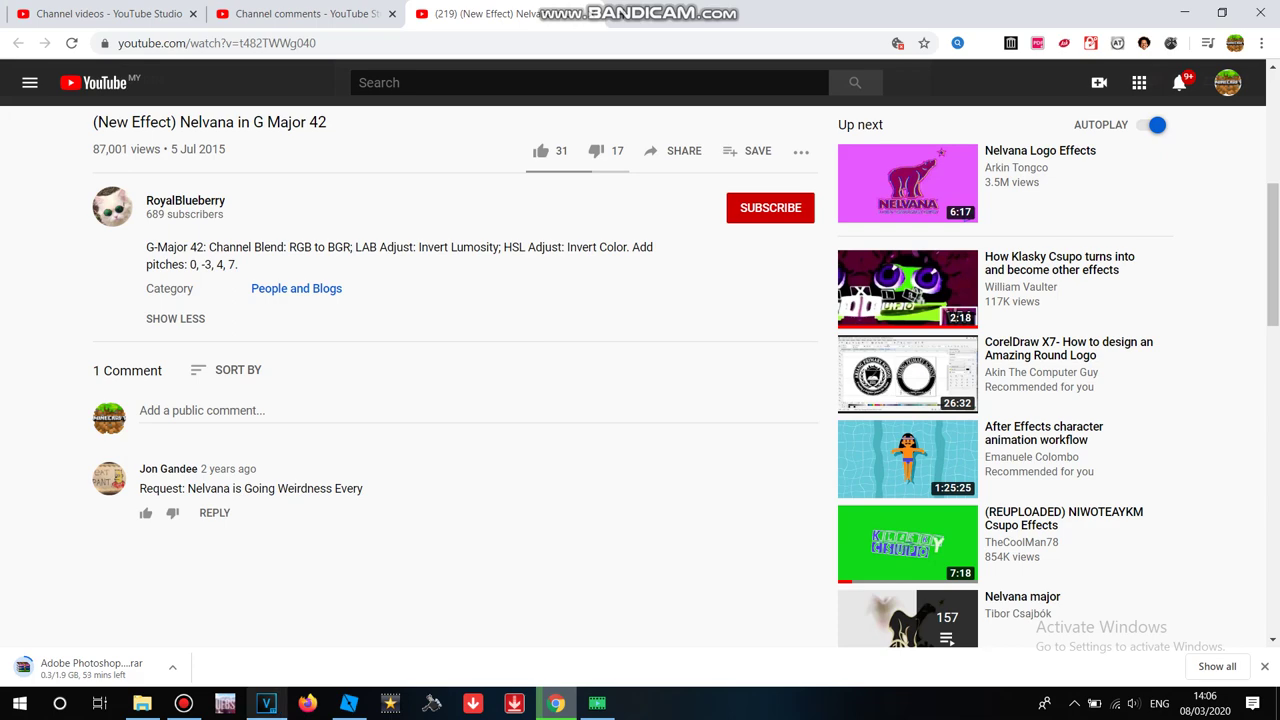
left_click(266, 703)
left_click_drag(708, 374, 701, 374)
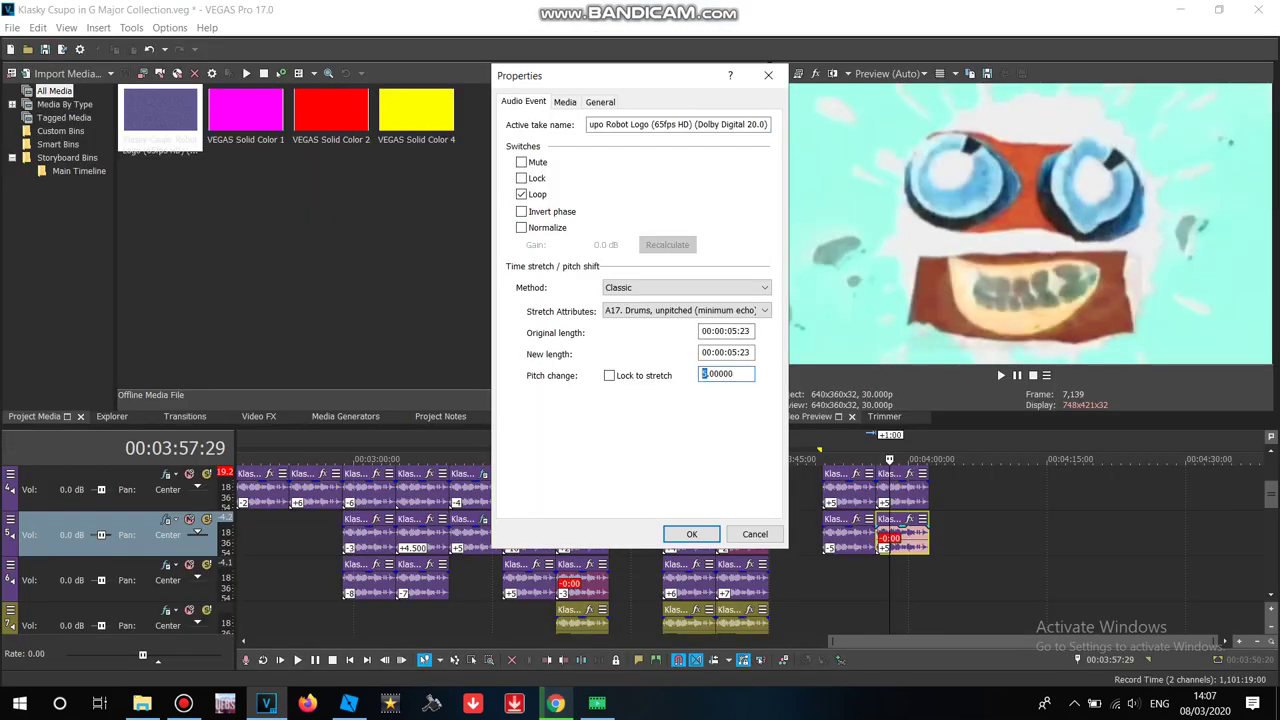
left_click(691, 534)
Step: Set the pitch change of the last audio clip on track 4 to 3
right_click(891, 488)
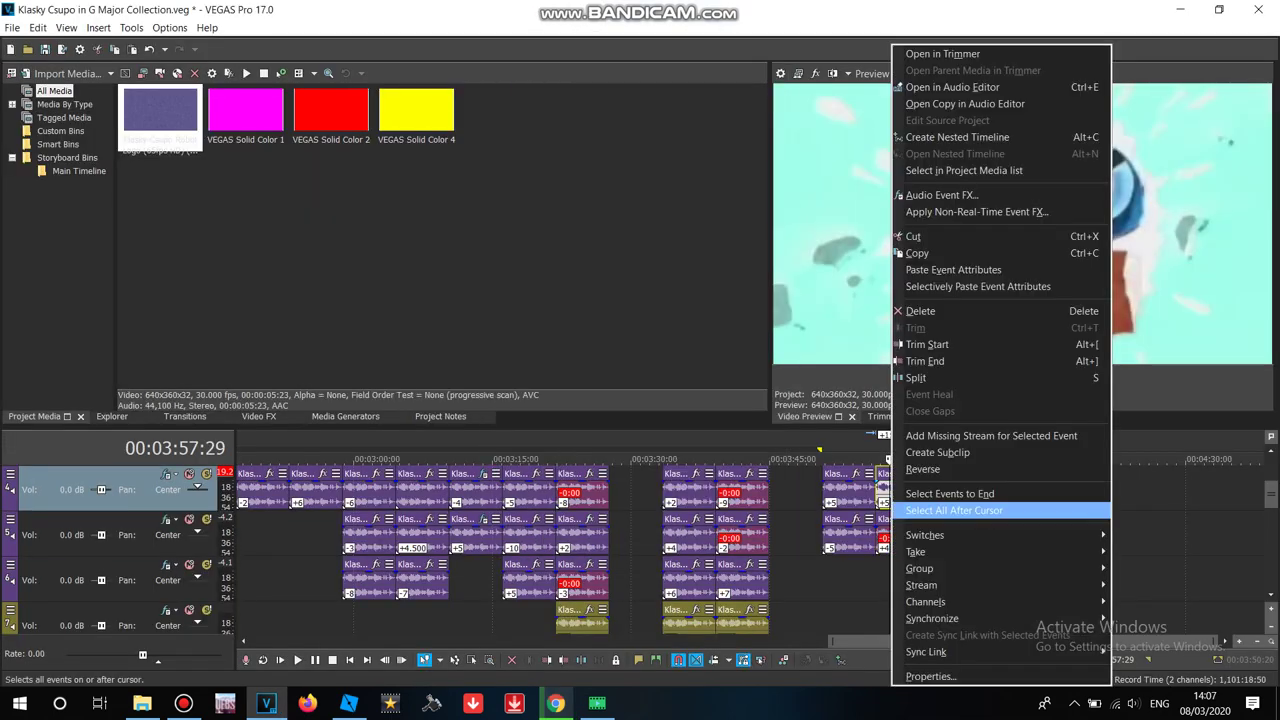
left_click(1000, 677)
double_click(718, 374)
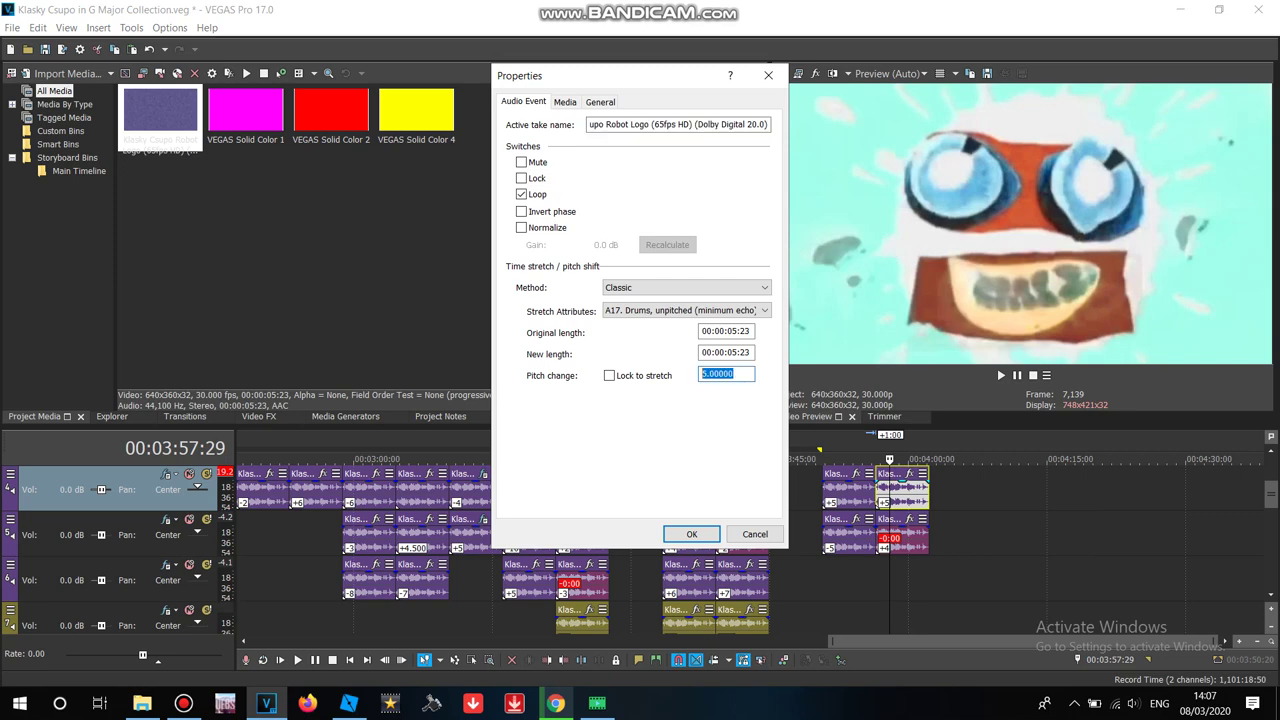
type("3")
left_click(691, 534)
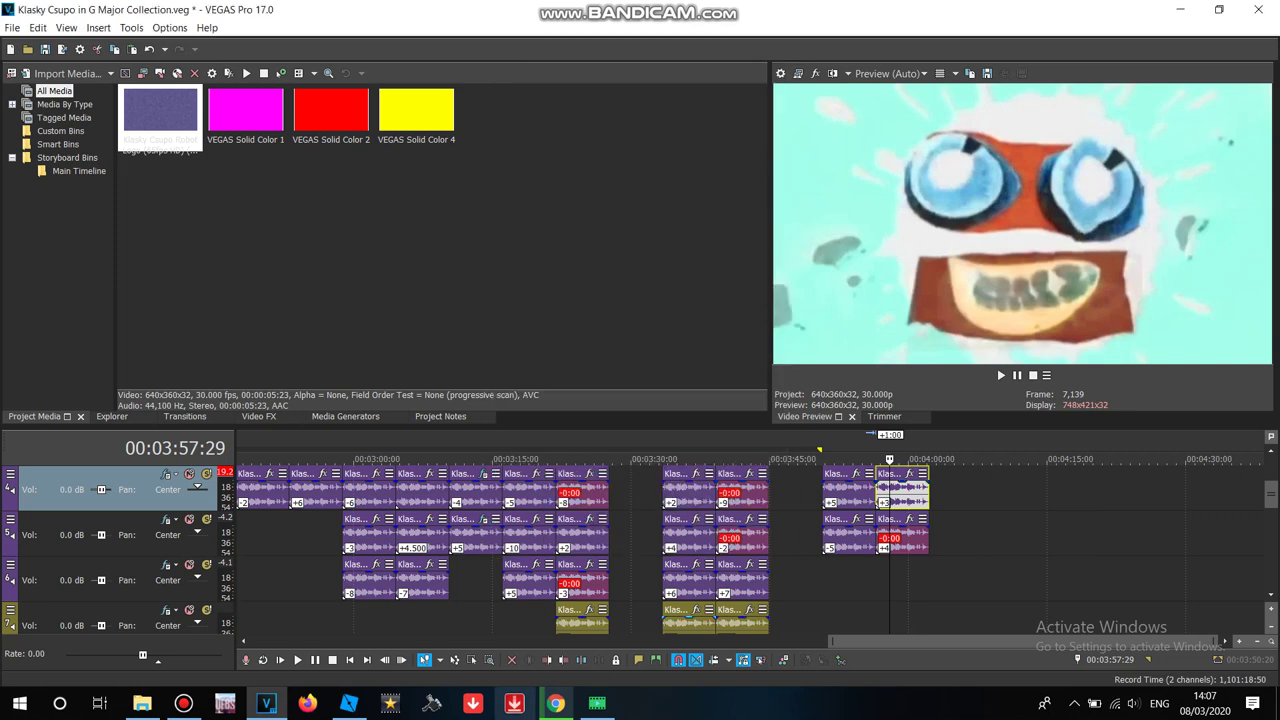
left_click(597, 703)
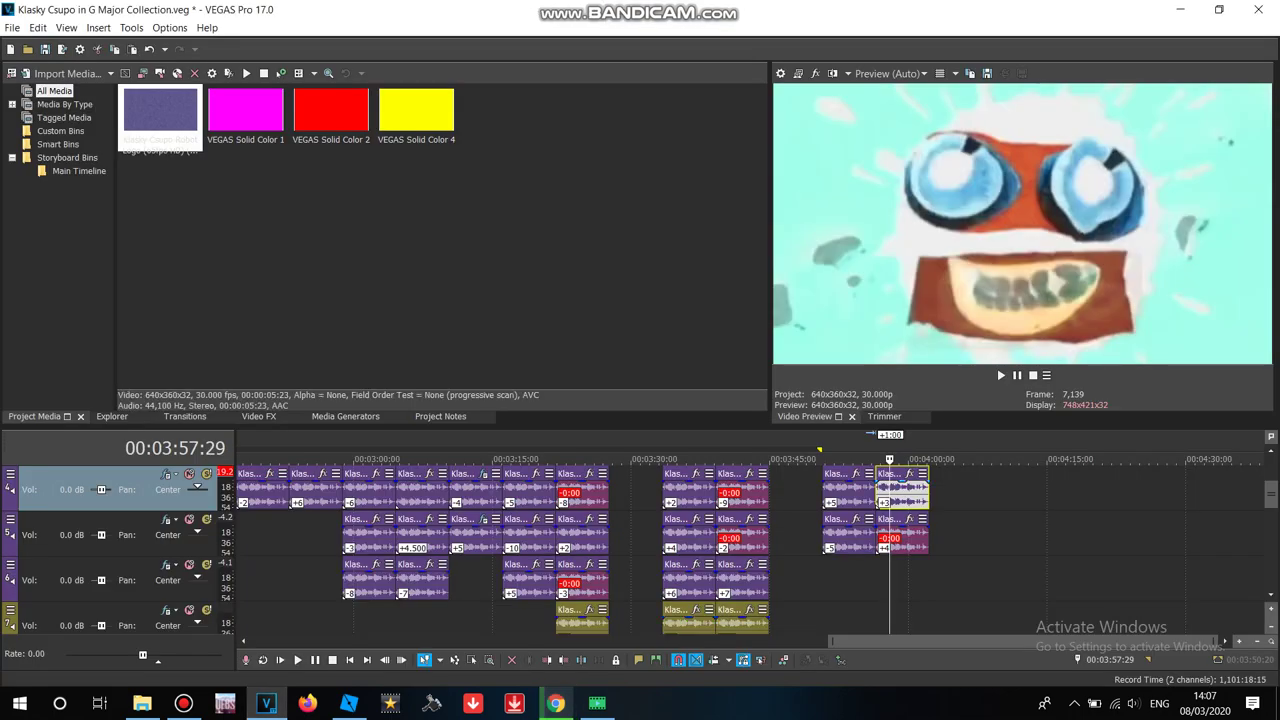
Step: Set the pitch change of the last audio clip on track 4 to -3
right_click(892, 490)
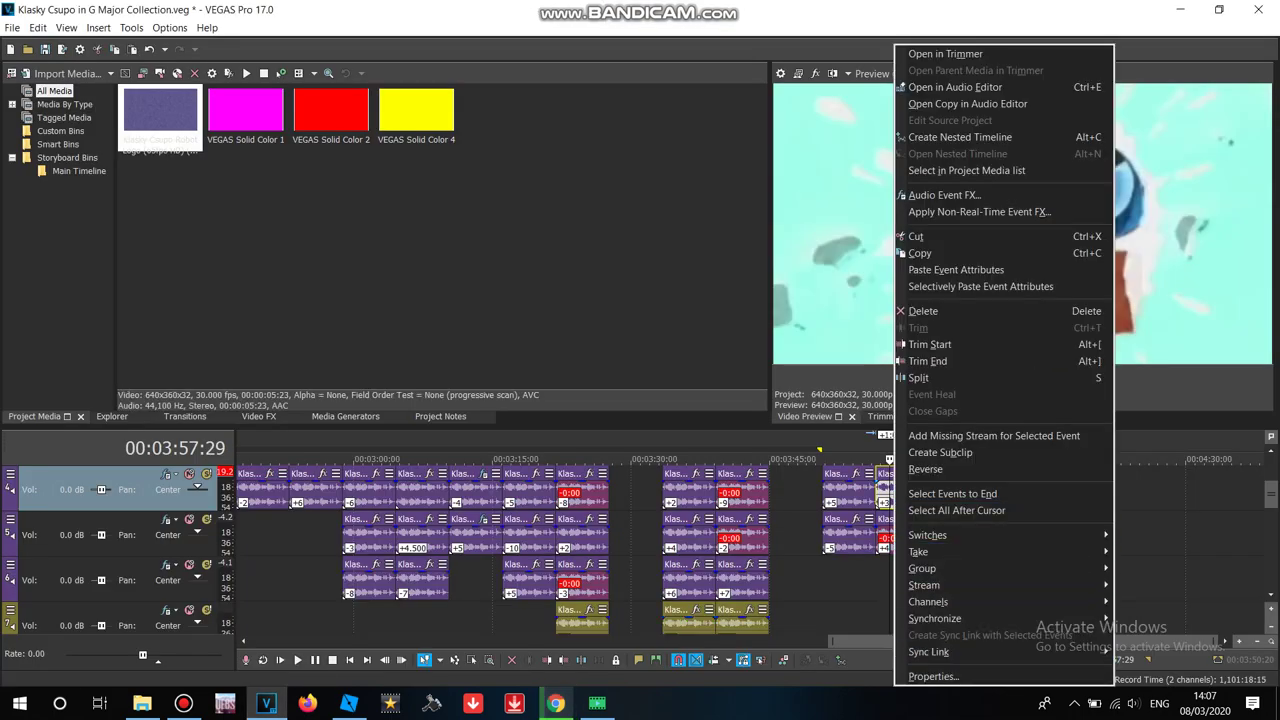
left_click(1000, 677)
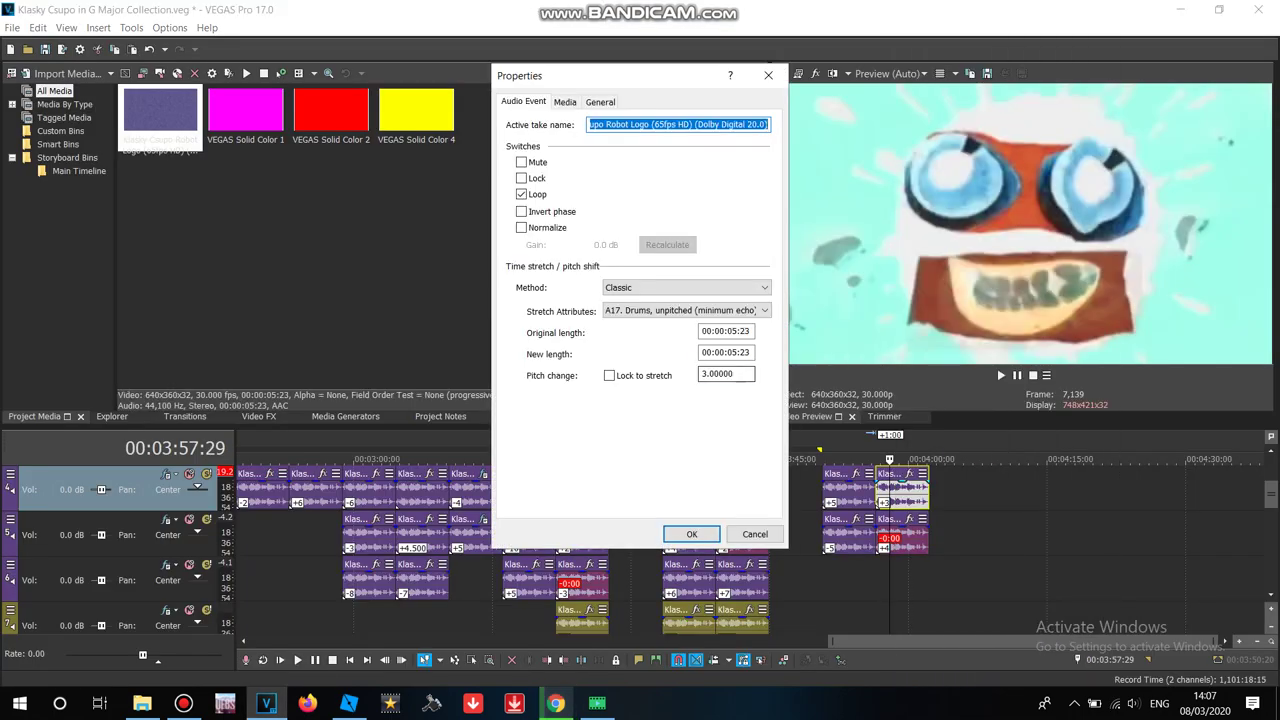
left_click(704, 374)
key("Return")
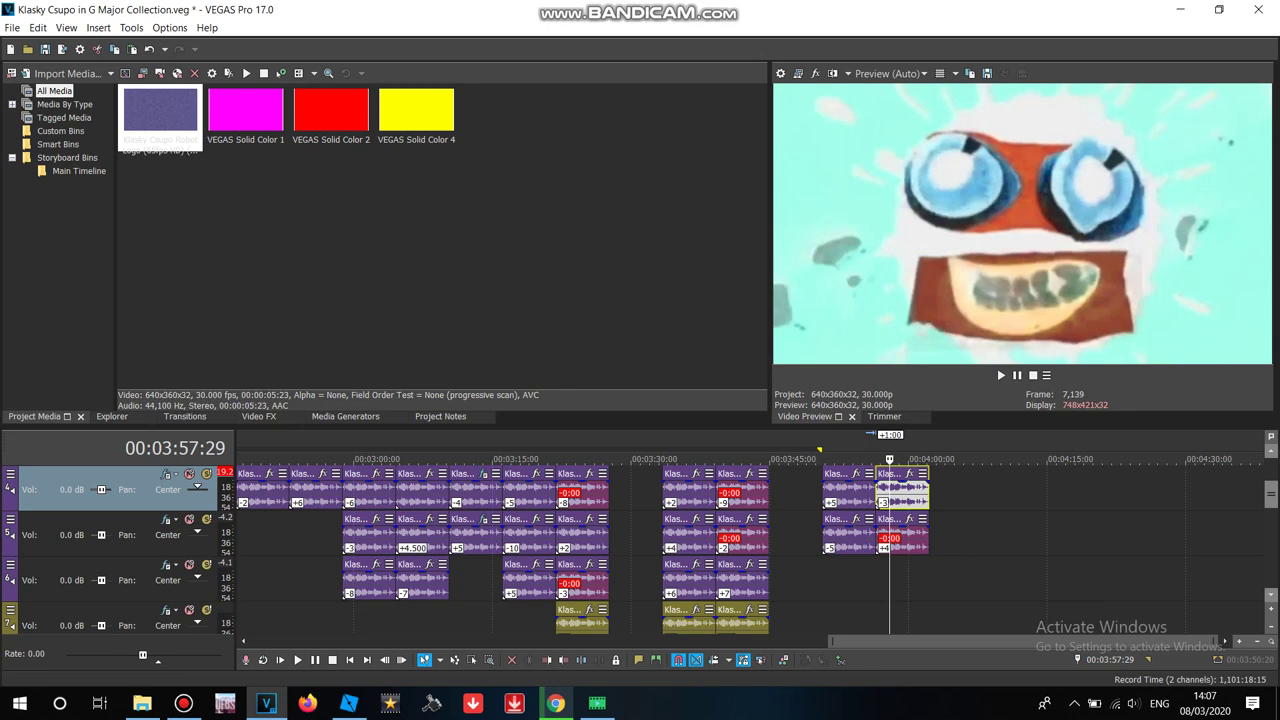
Step: Copy the last audio clip on track 5 to track 6 and align it with the clips above
scroll(583, 550, "up", 2)
right_click(880, 620)
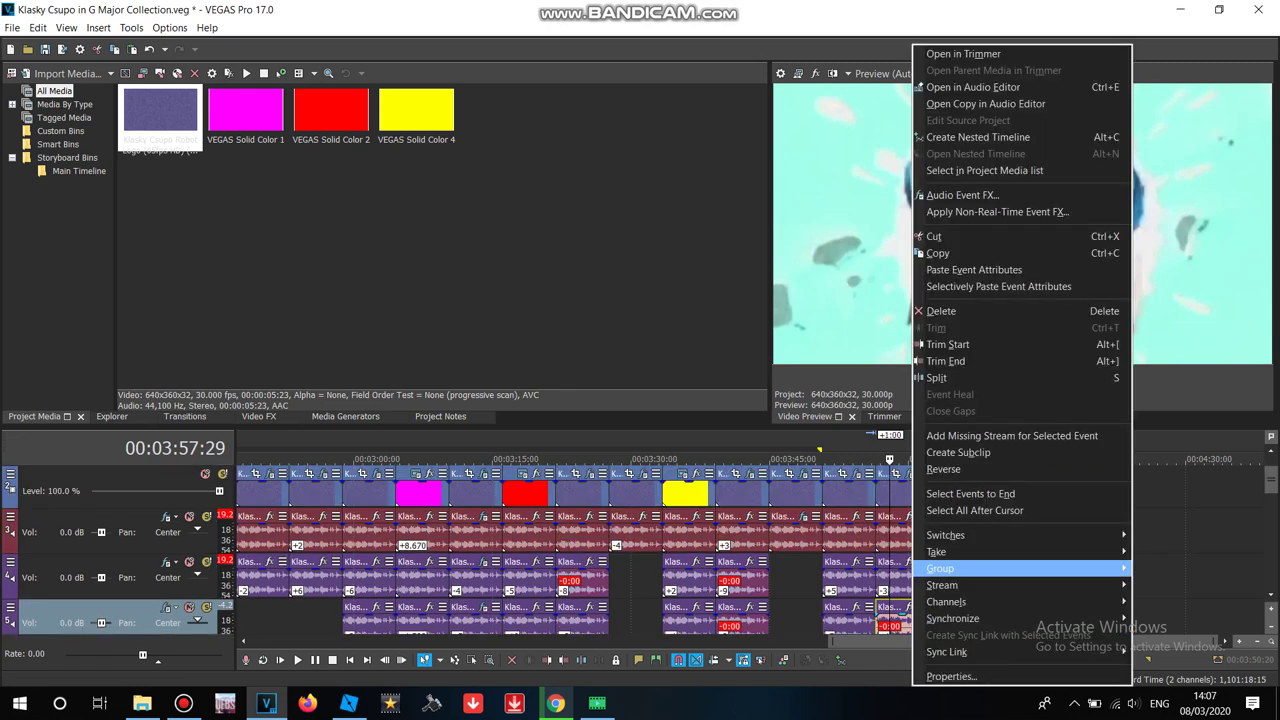
left_click(950, 250)
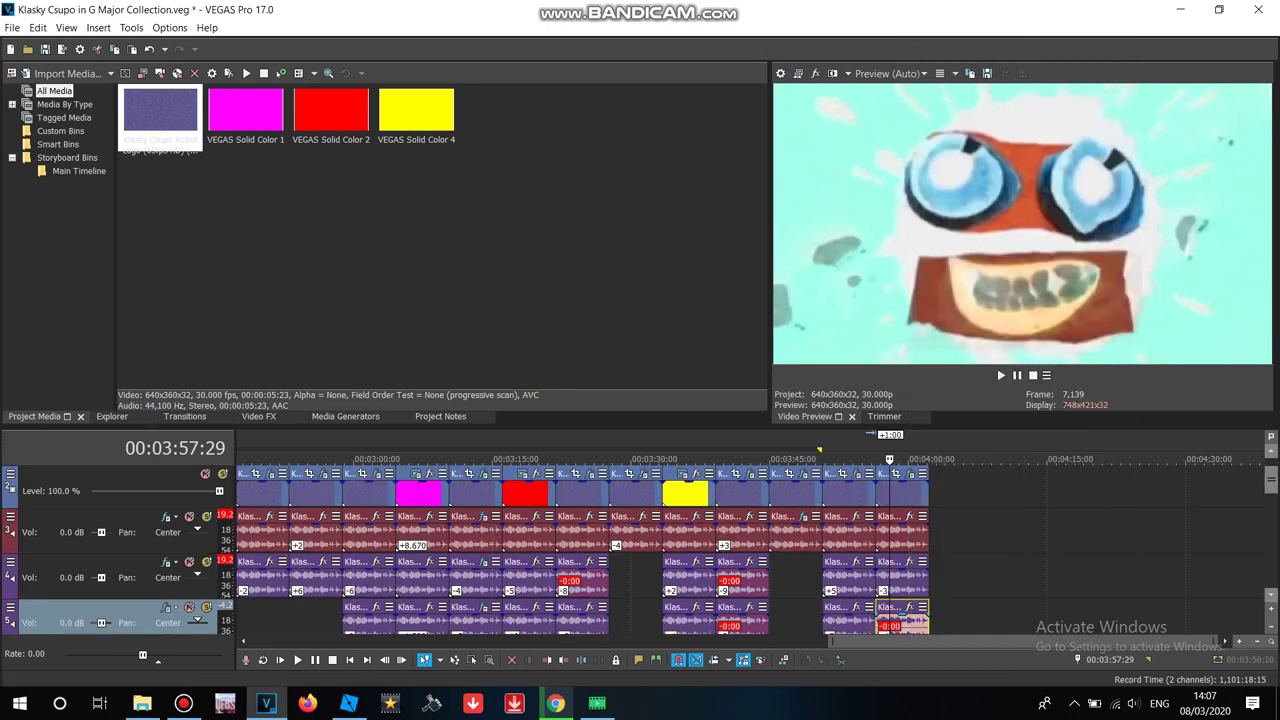
scroll(928, 535, "down", 4)
right_click(927, 480)
left_click(956, 153)
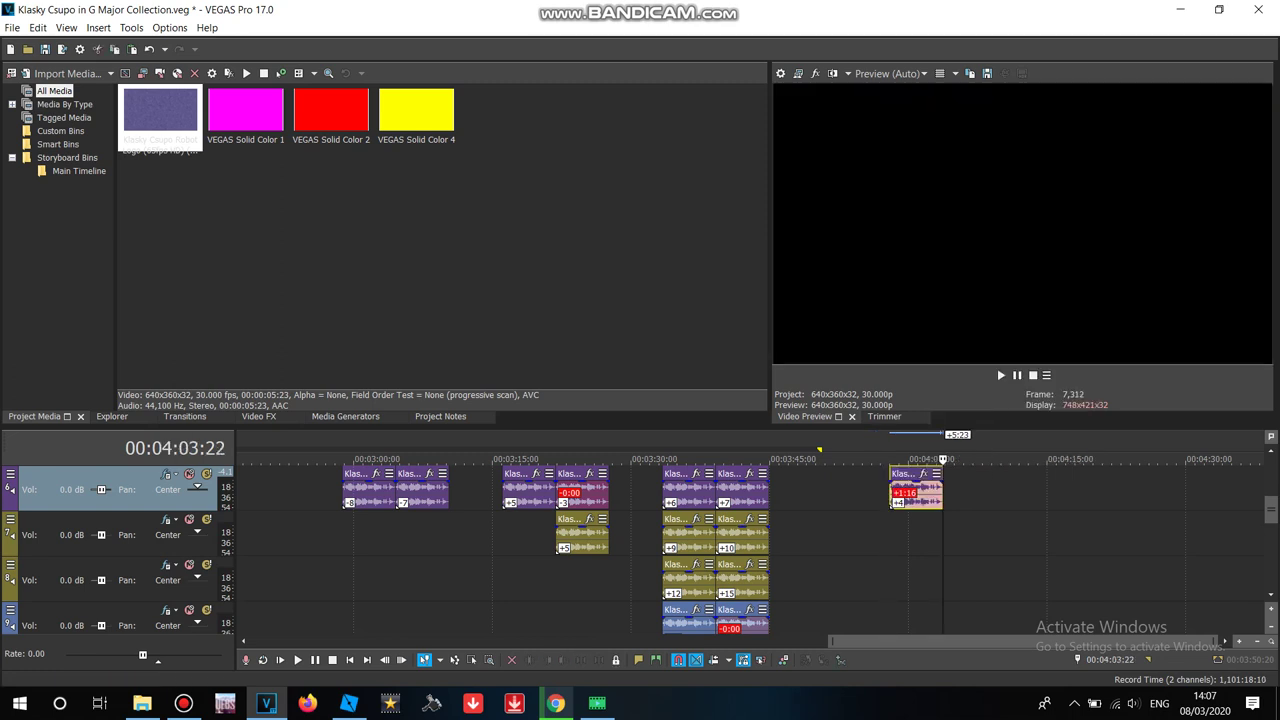
scroll(583, 550, "up", 2)
left_click_drag(905, 580, 891, 580)
Step: Set the pitch change of the copied audio clip on track 6 to 7
right_click(891, 580)
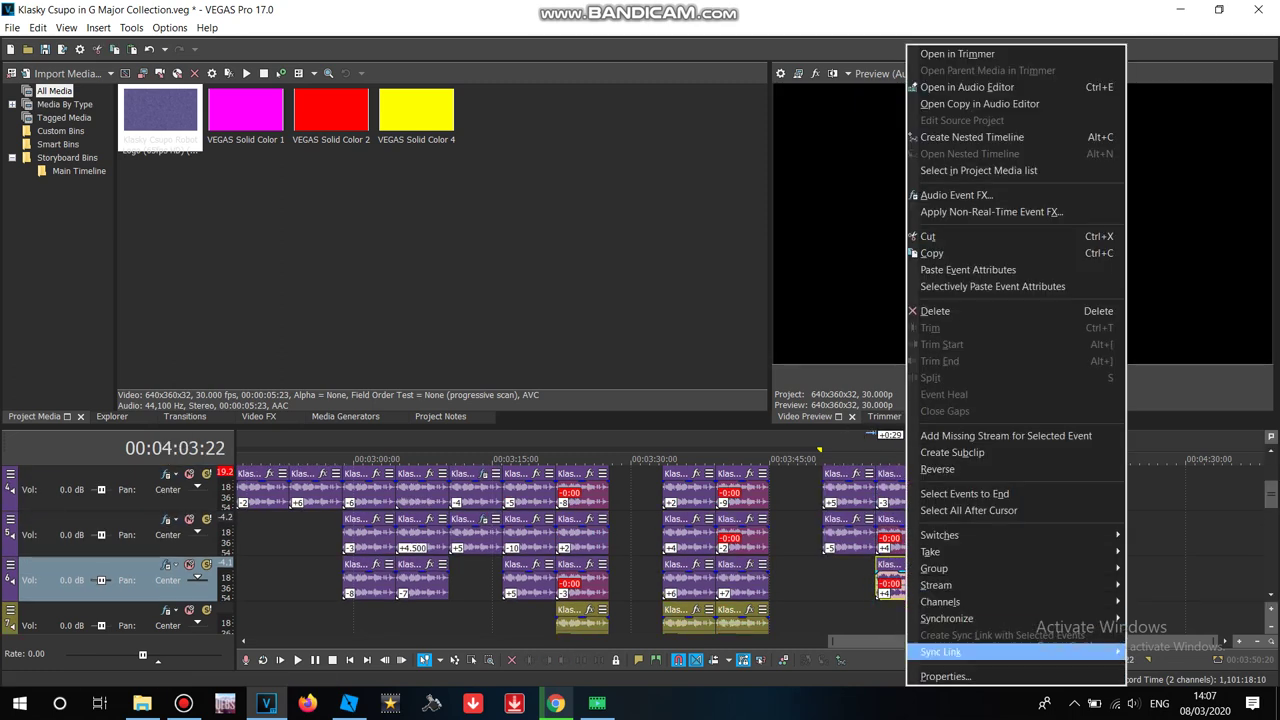
left_click(943, 674)
double_click(724, 374)
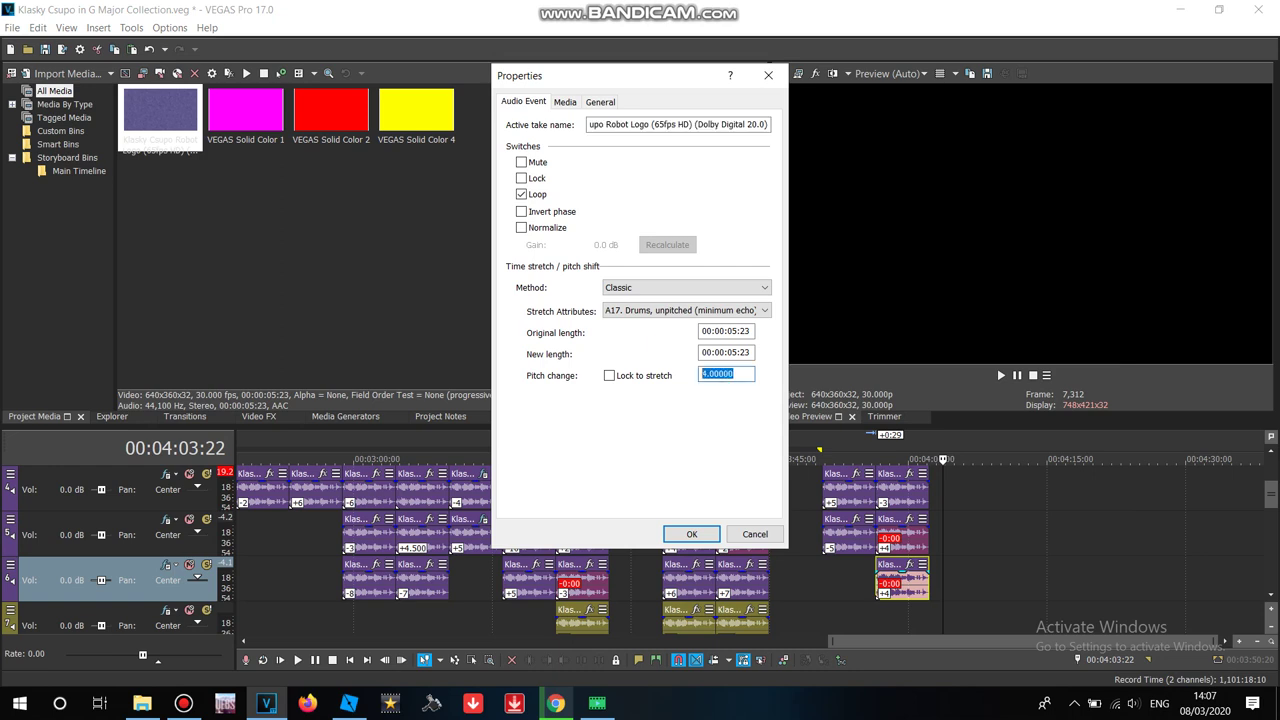
type("7")
left_click(691, 534)
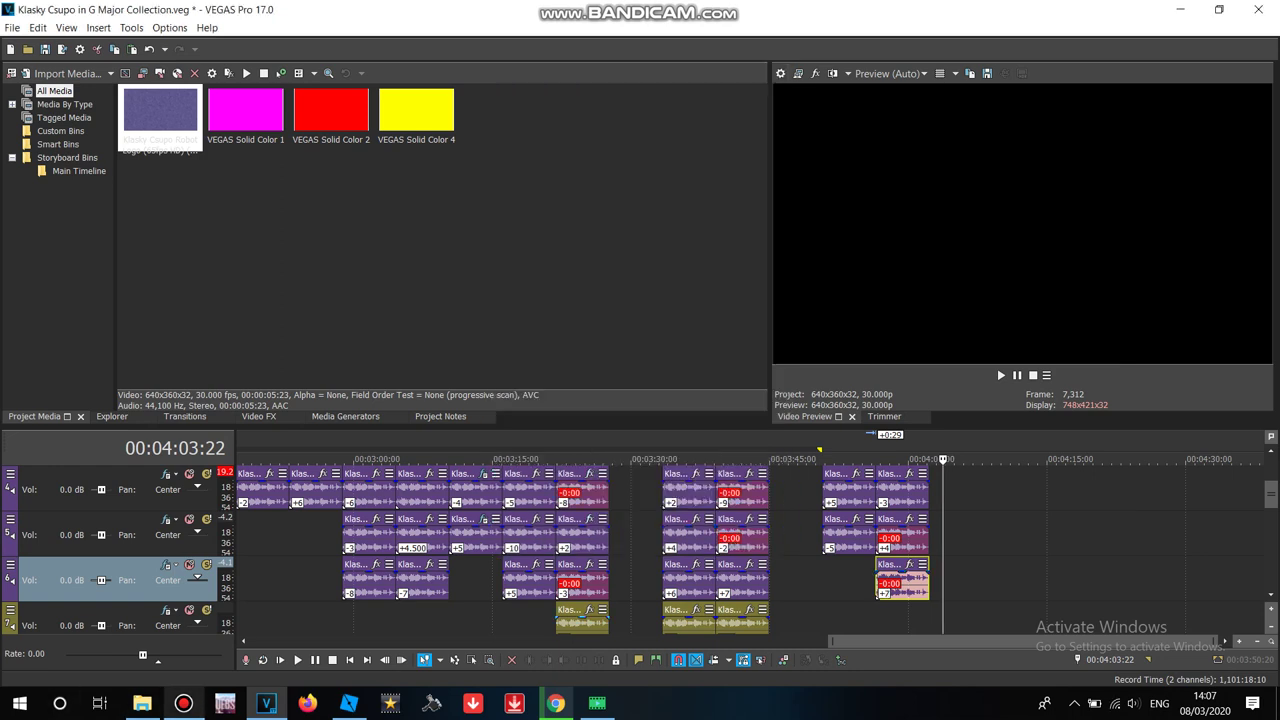
Step: Add the Klasky Csupo Robot Logo media right after the last clip on tracks 2 and 3
left_click(183, 703)
left_click(473, 223)
left_click_drag(1271, 494, 1271, 472)
left_click_drag(160, 112, 930, 530)
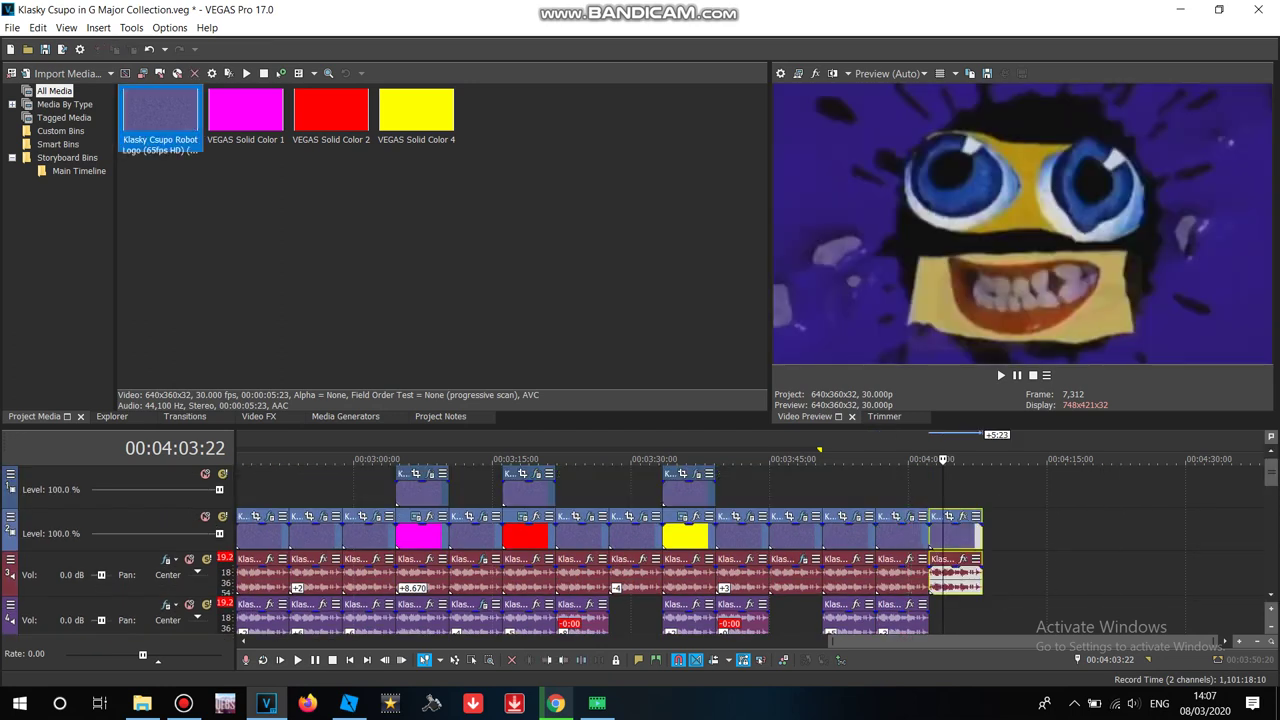
Step: Apply the effect chain of Invert, HSL Adjust, Bororo 3D Drapes, Wave, Bororo 3D Drapes and Spherize to the new clip
left_click(260, 417)
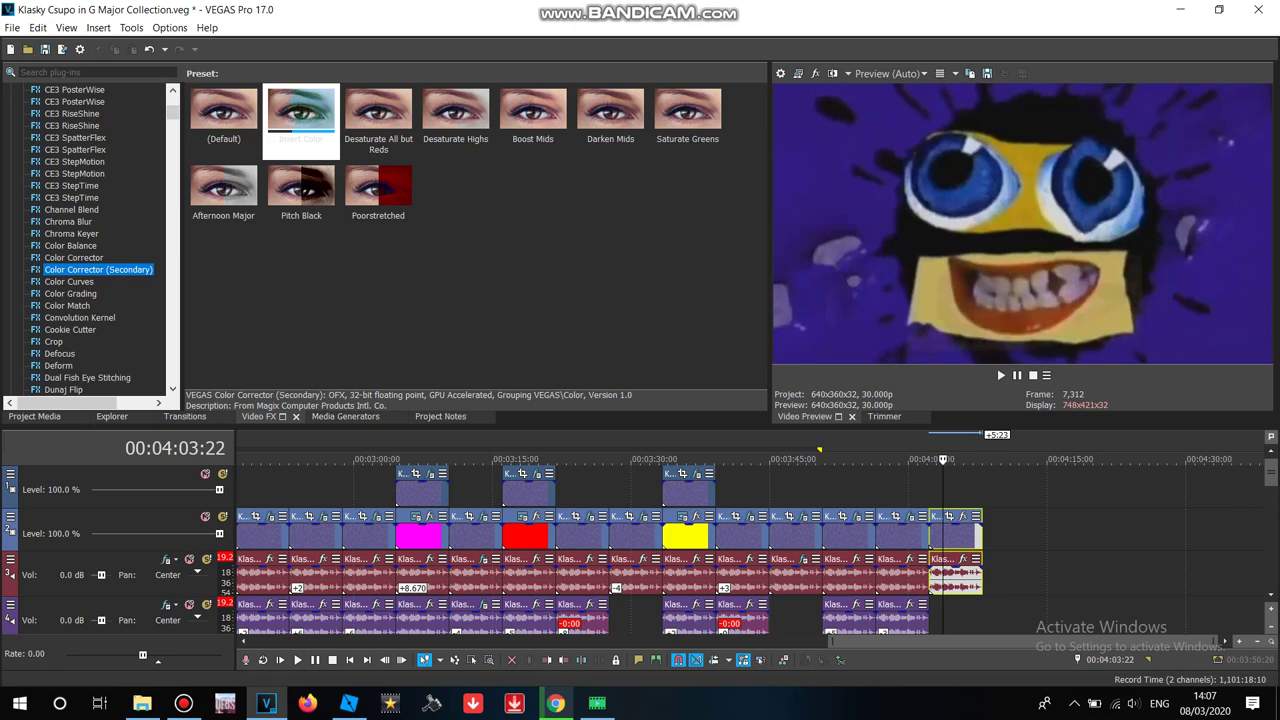
left_click_drag(301, 112, 953, 534)
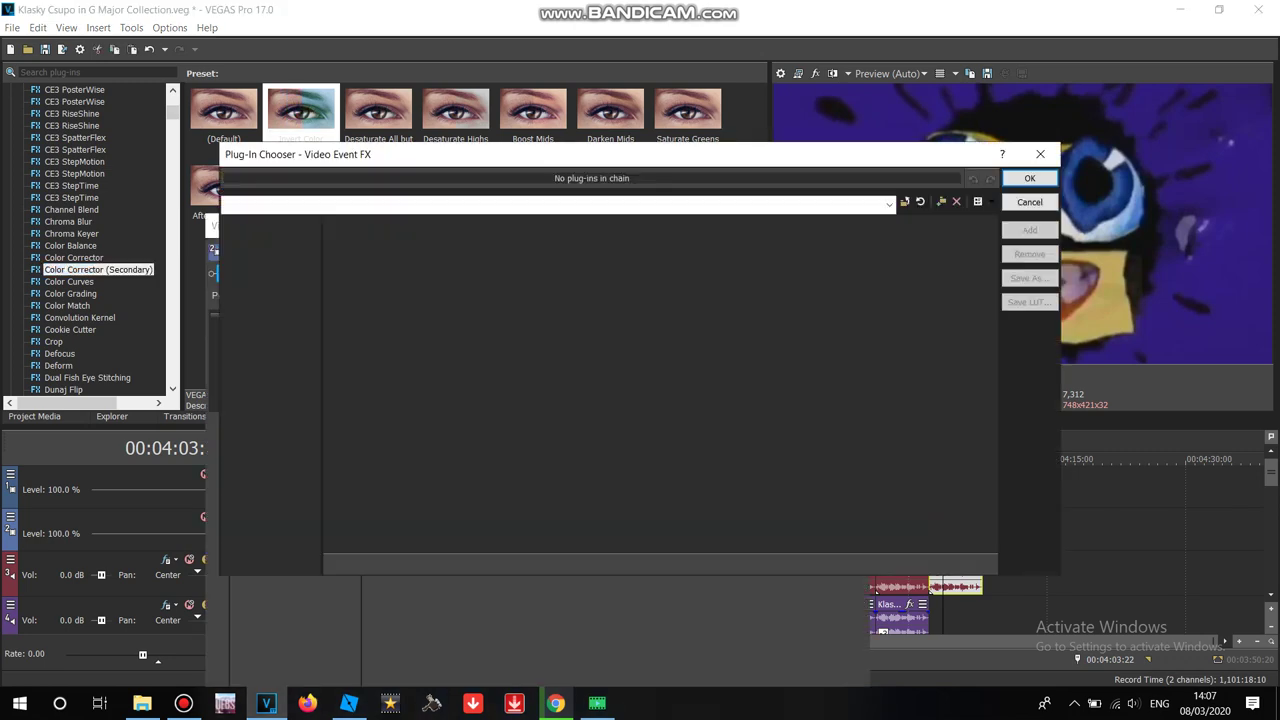
left_click_drag(397, 546, 499, 546)
double_click(832, 363)
left_click(1029, 178)
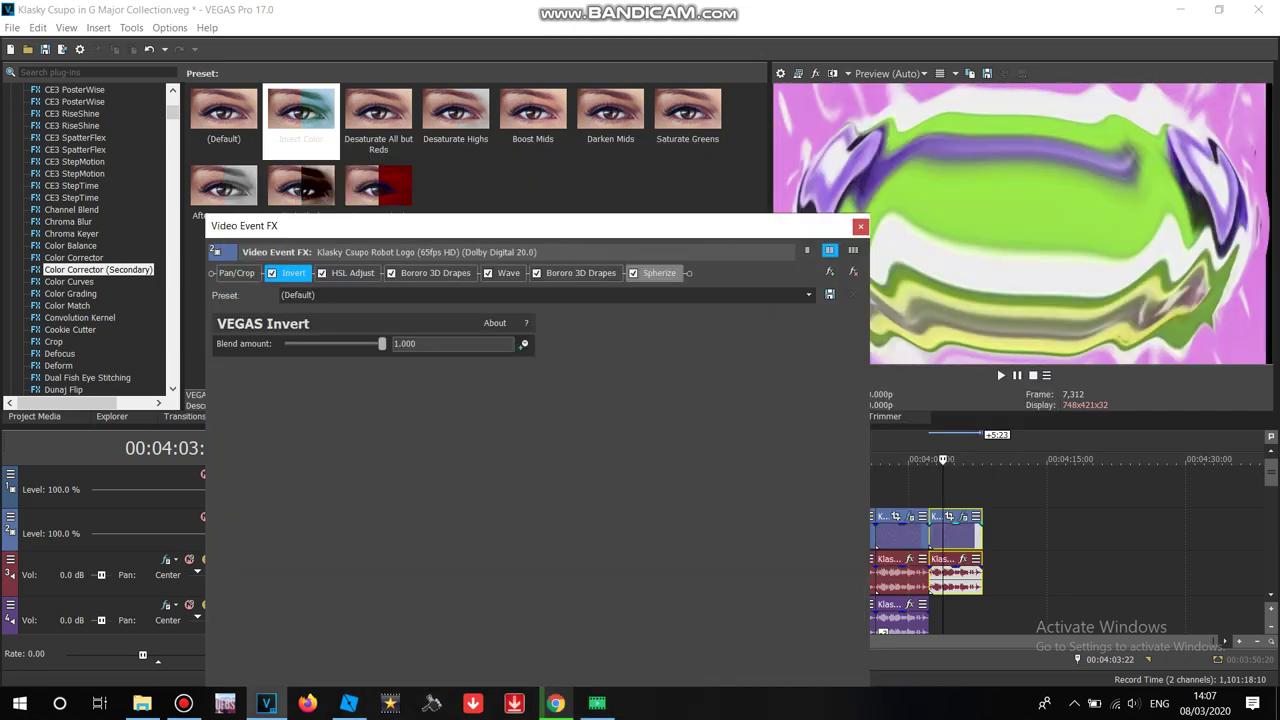
Step: Review the settings of each effect in the new clip's chain from Invert to Spherize, and close the effects window
left_click(580, 273)
left_click_drag(562, 226, 577, 370)
left_click_drag(244, 368, 330, 311)
left_click(394, 357)
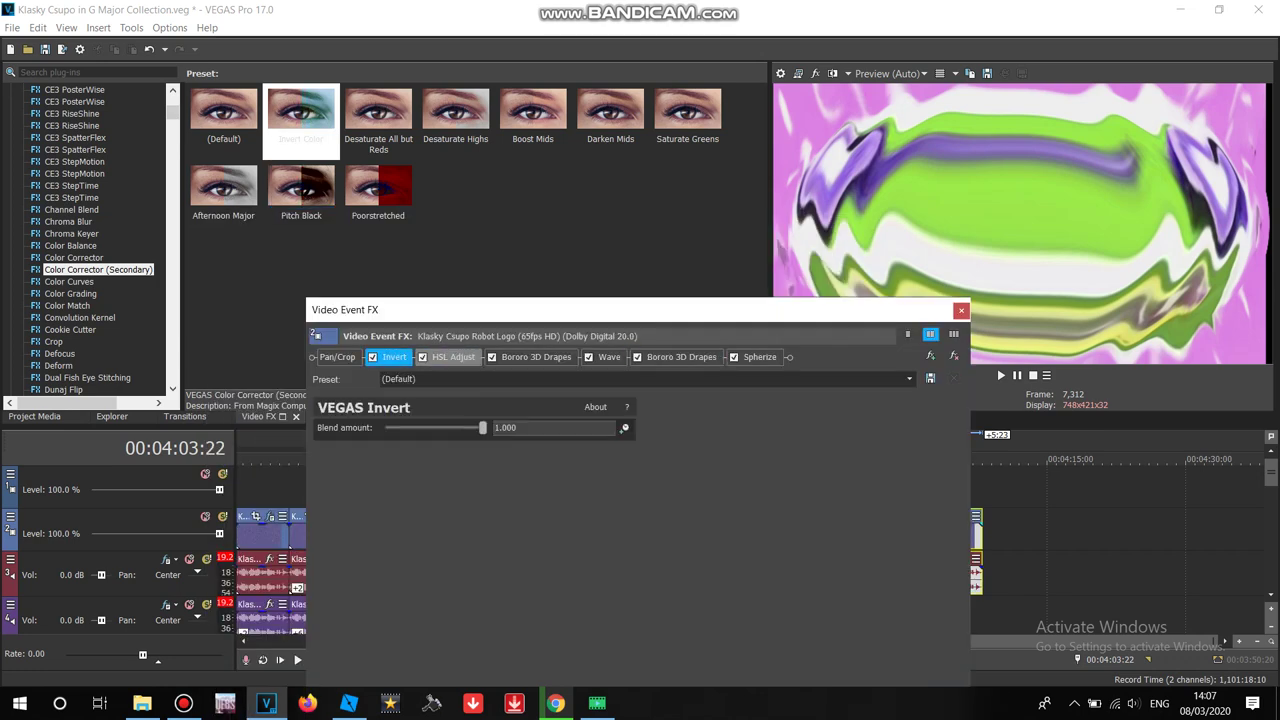
left_click(453, 357)
left_click(536, 357)
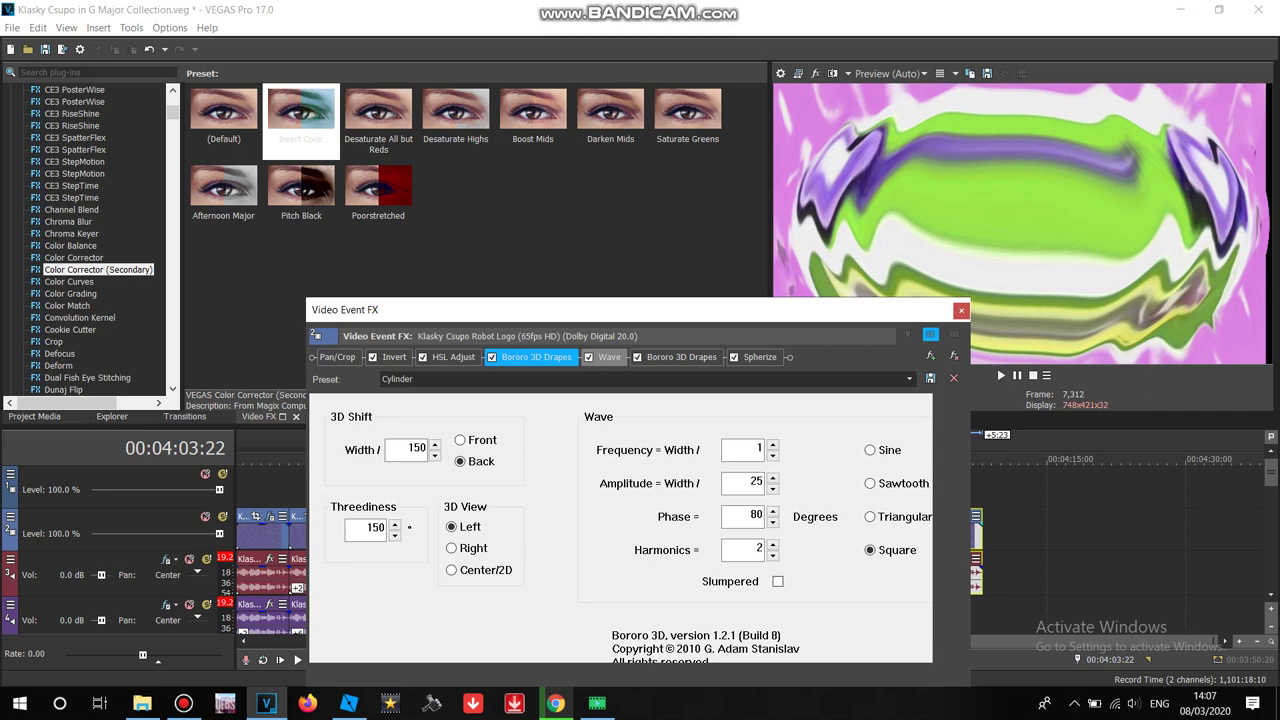
left_click(609, 357)
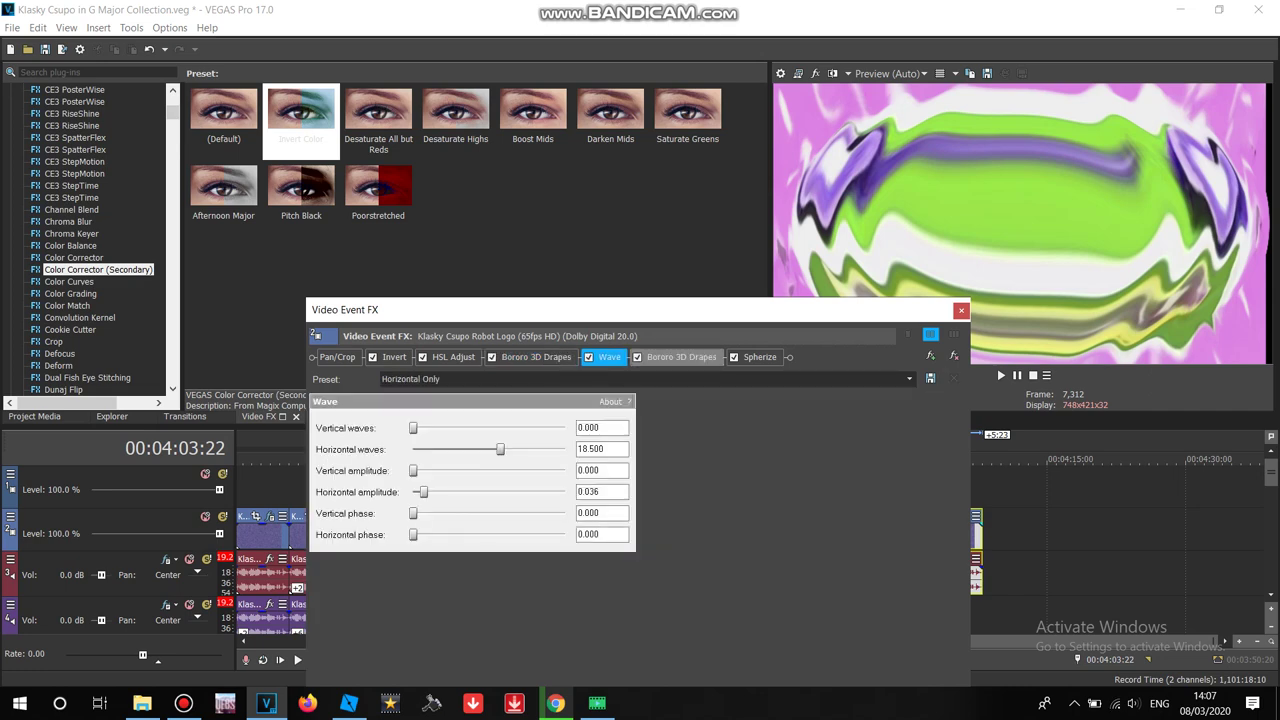
left_click(681, 357)
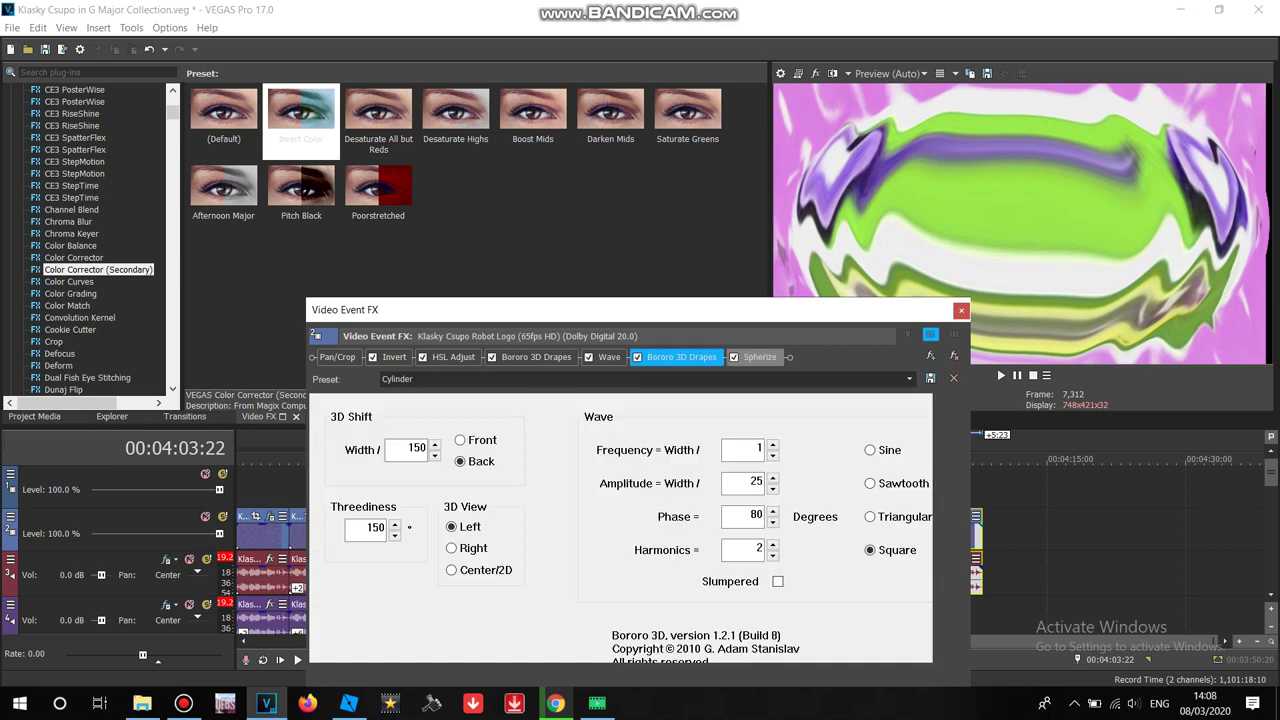
left_click(759, 357)
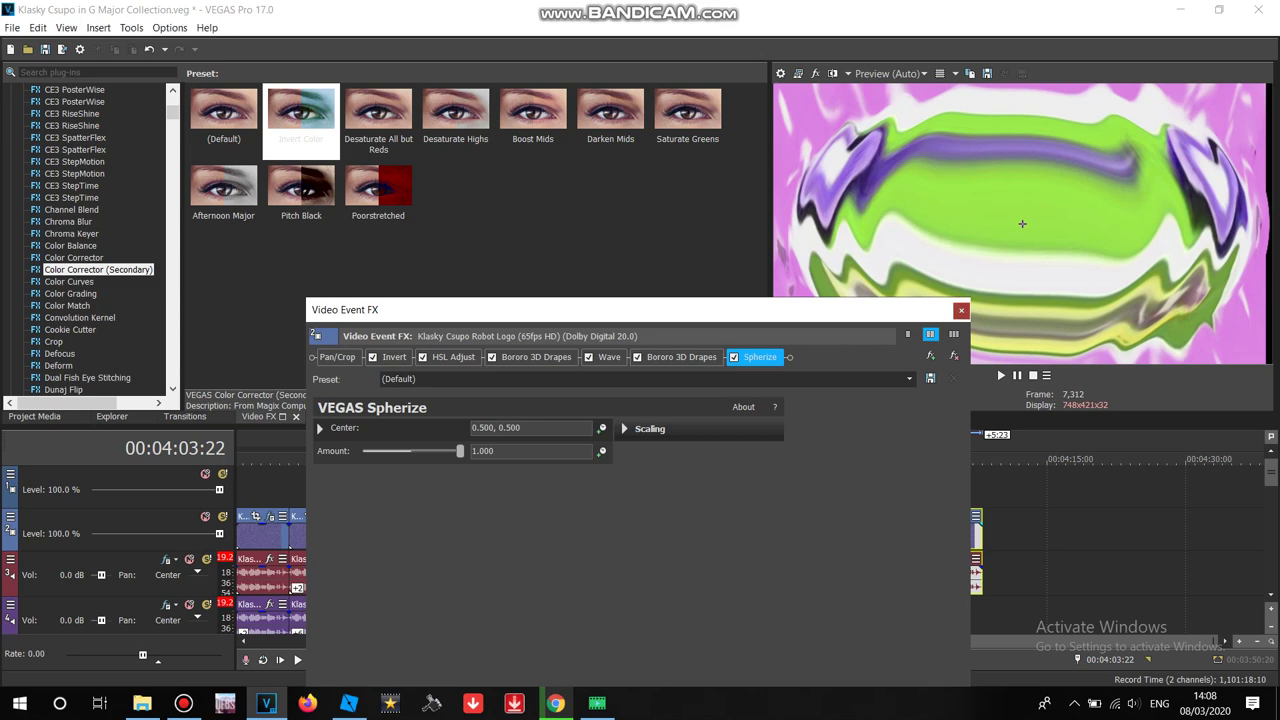
left_click(960, 310)
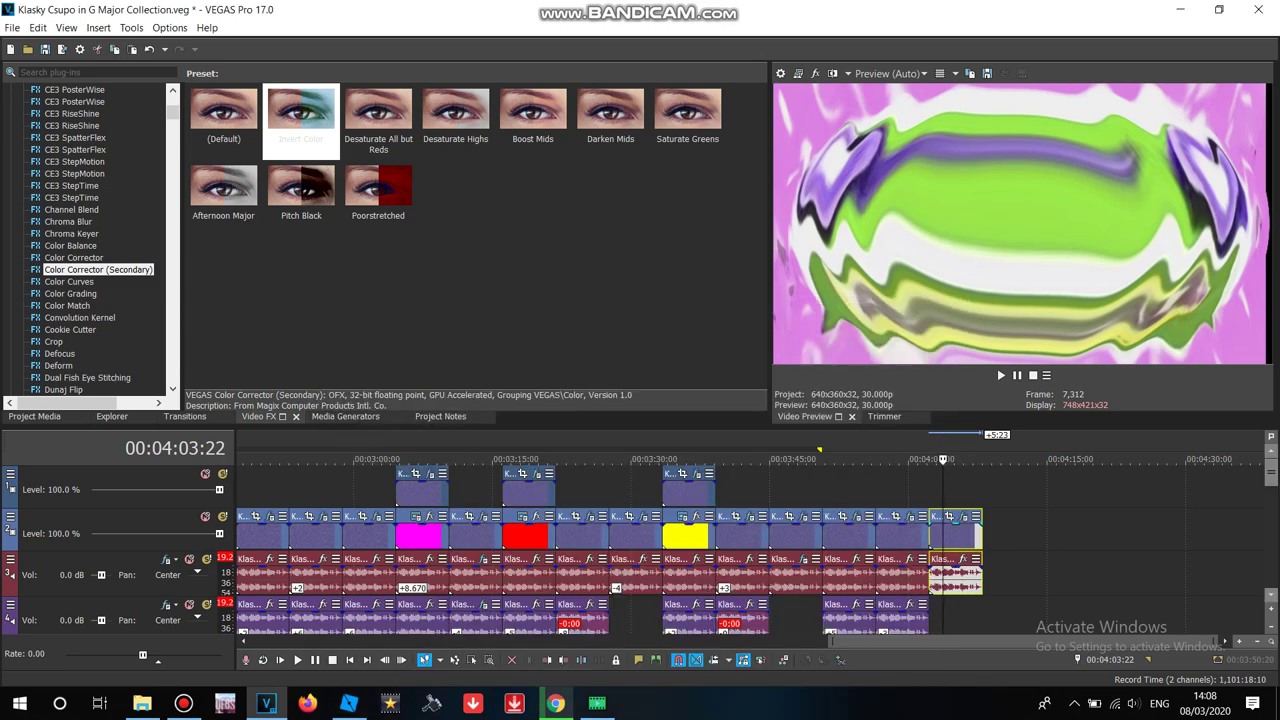
left_click(1271, 595)
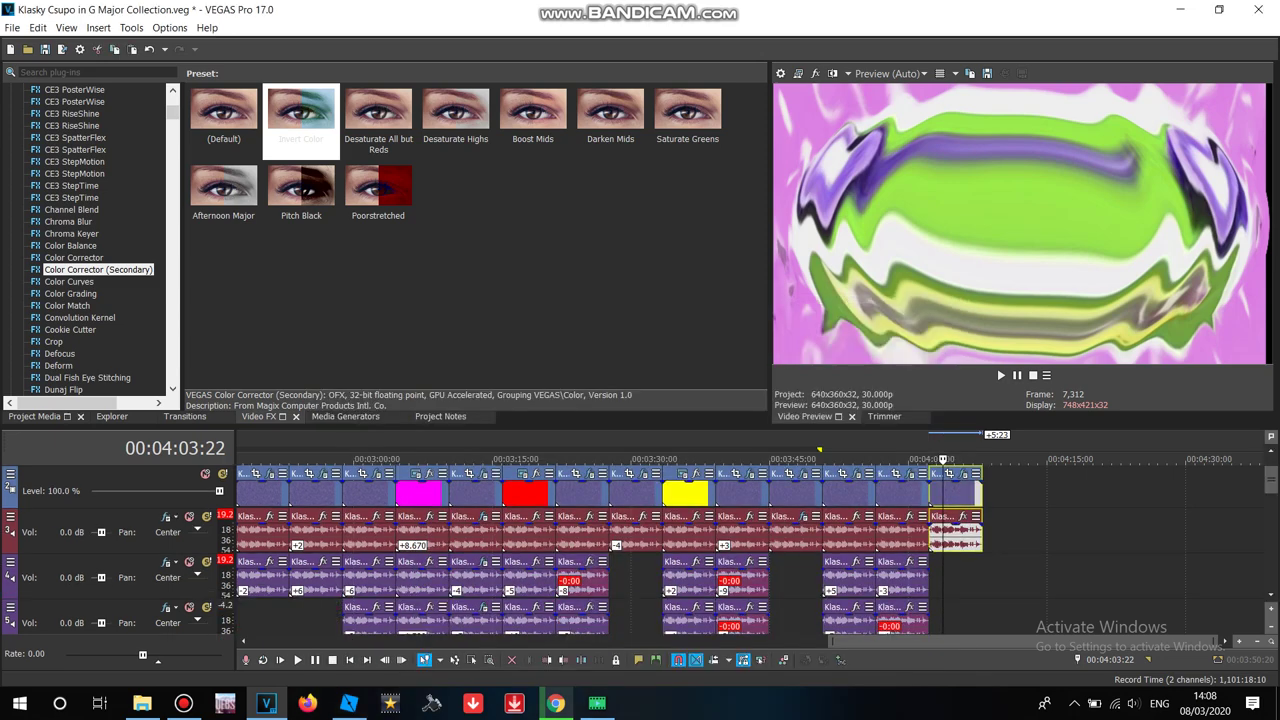
Step: Switch to Chrome, search YouTube for "g major 43" and open the video How To Make G-Major 43 On Sony Vegas Pro
left_click(35, 416)
left_click(556, 703)
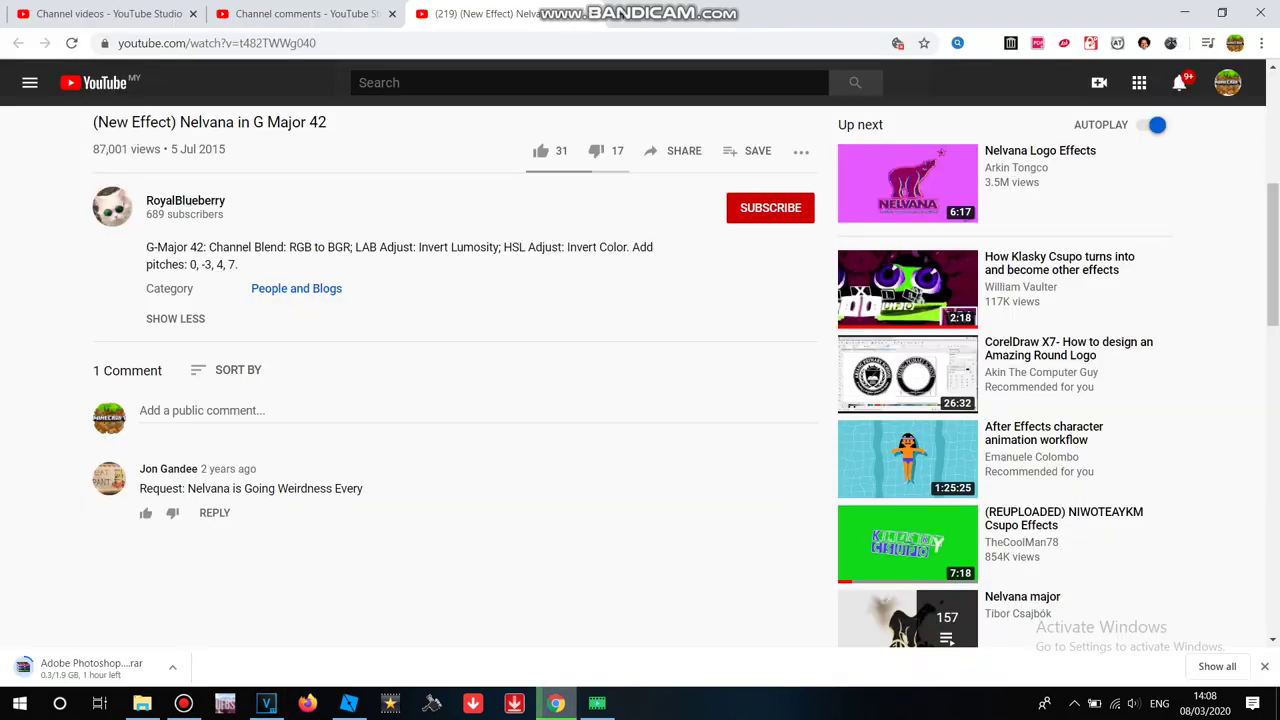
left_click(500, 83)
type("g major 43")
key("Return")
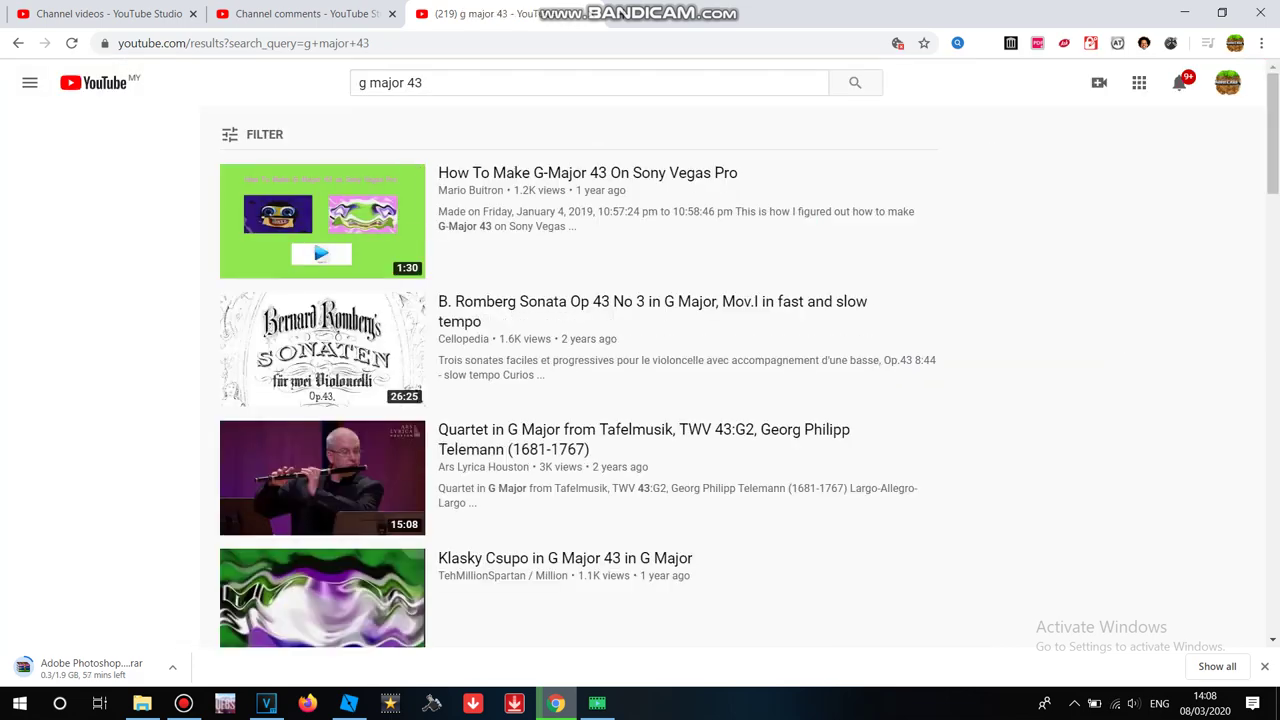
scroll(640, 376, "down", 4)
scroll(735, 376, "down", 5)
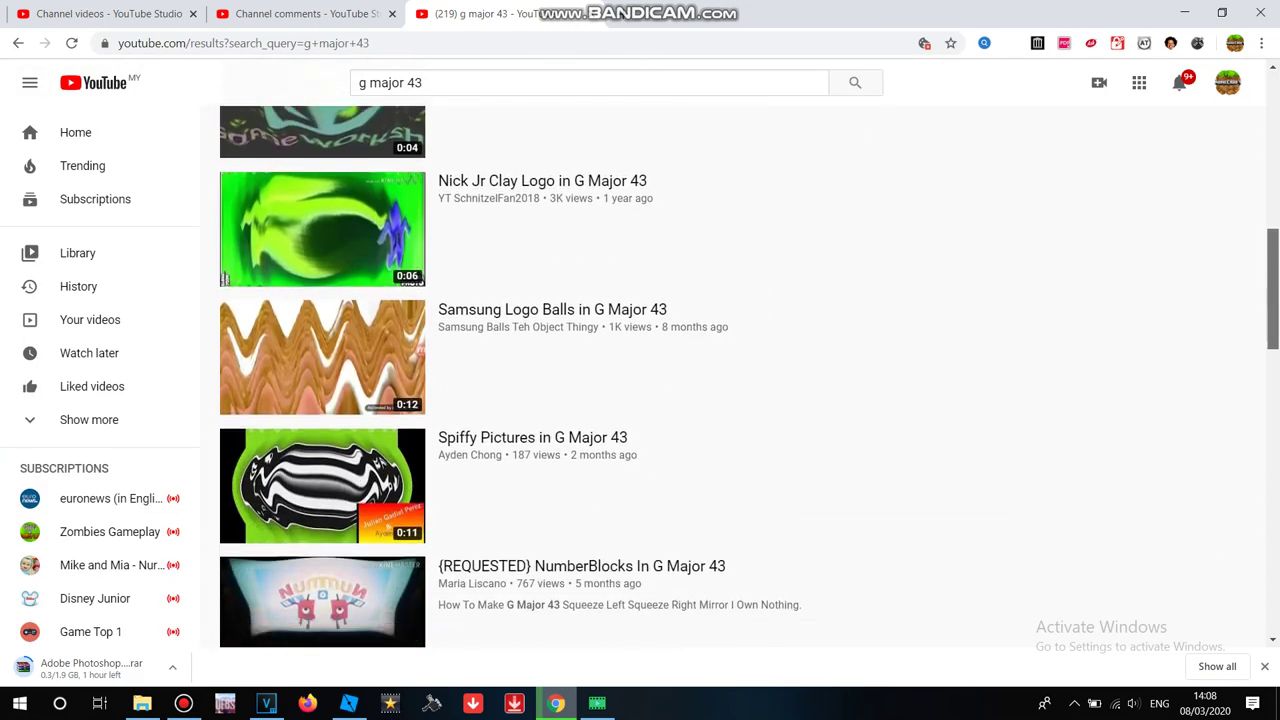
scroll(735, 376, "down", 10)
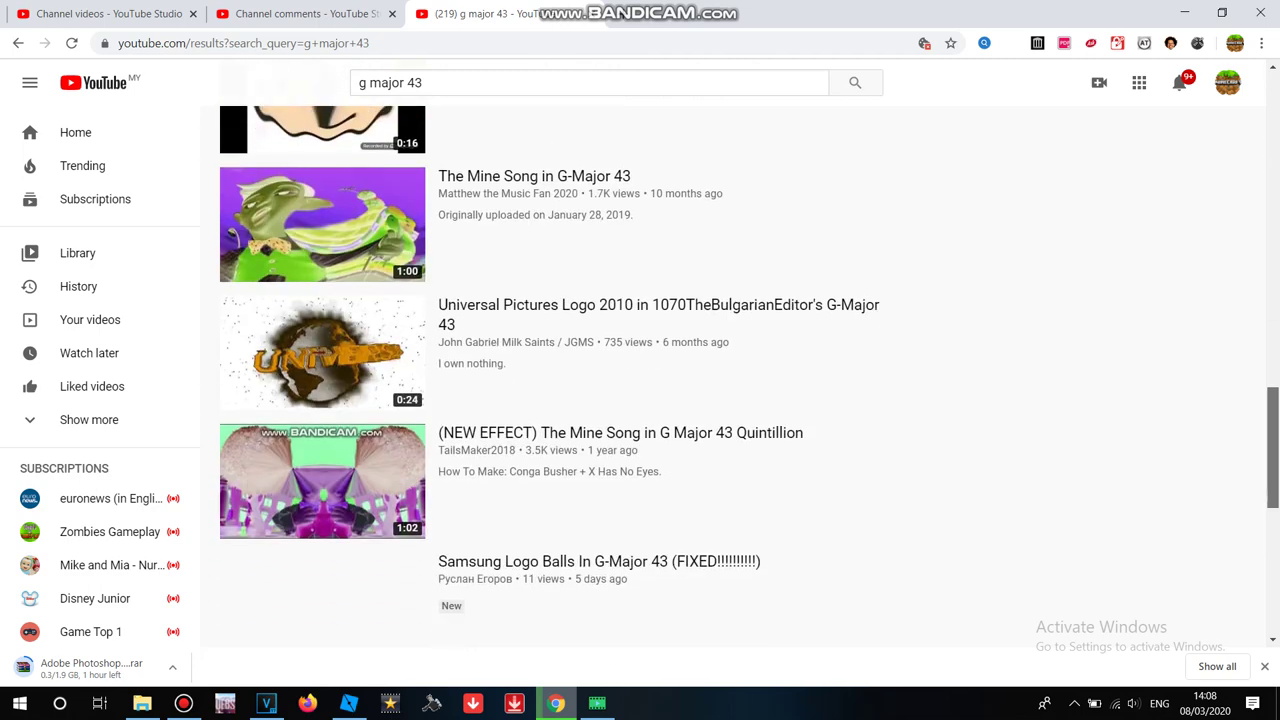
left_click_drag(1272, 333, 1272, 105)
left_click(322, 221)
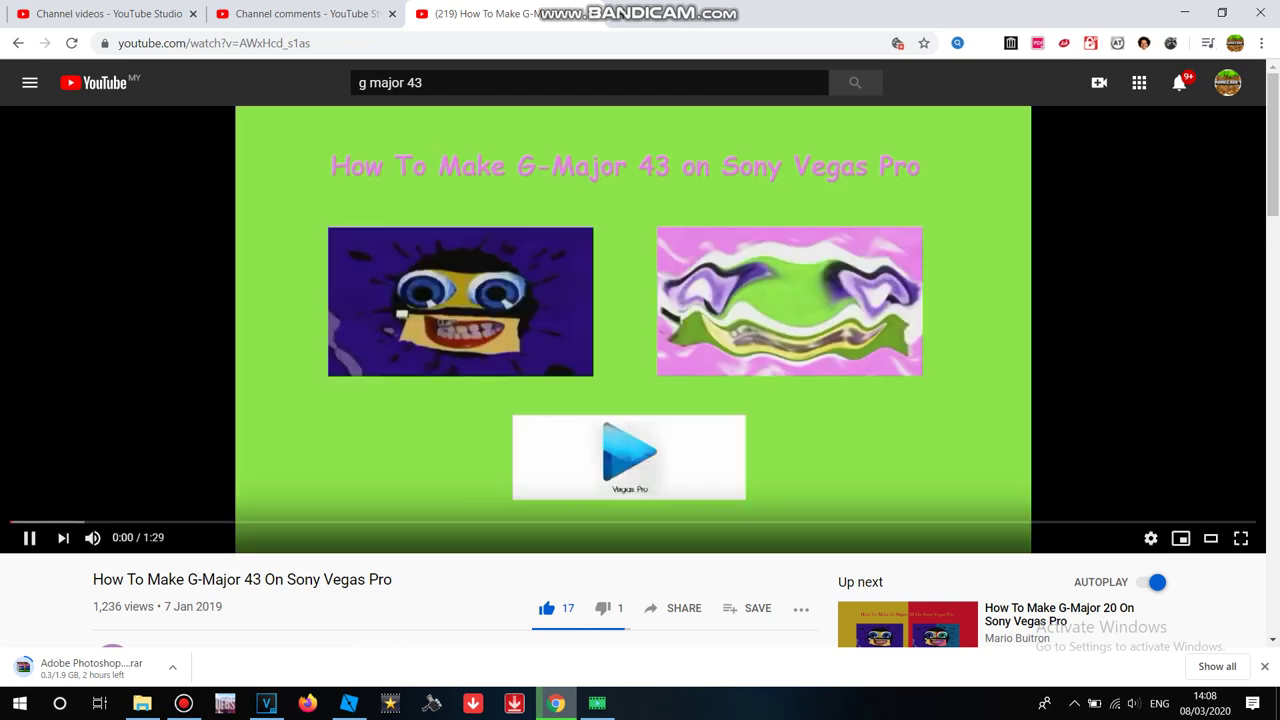
Step: Skim through the G-Major 43 tutorial video to examine its effect settings, audio pitch tracks and final preview
left_click(478, 380)
left_click(477, 522)
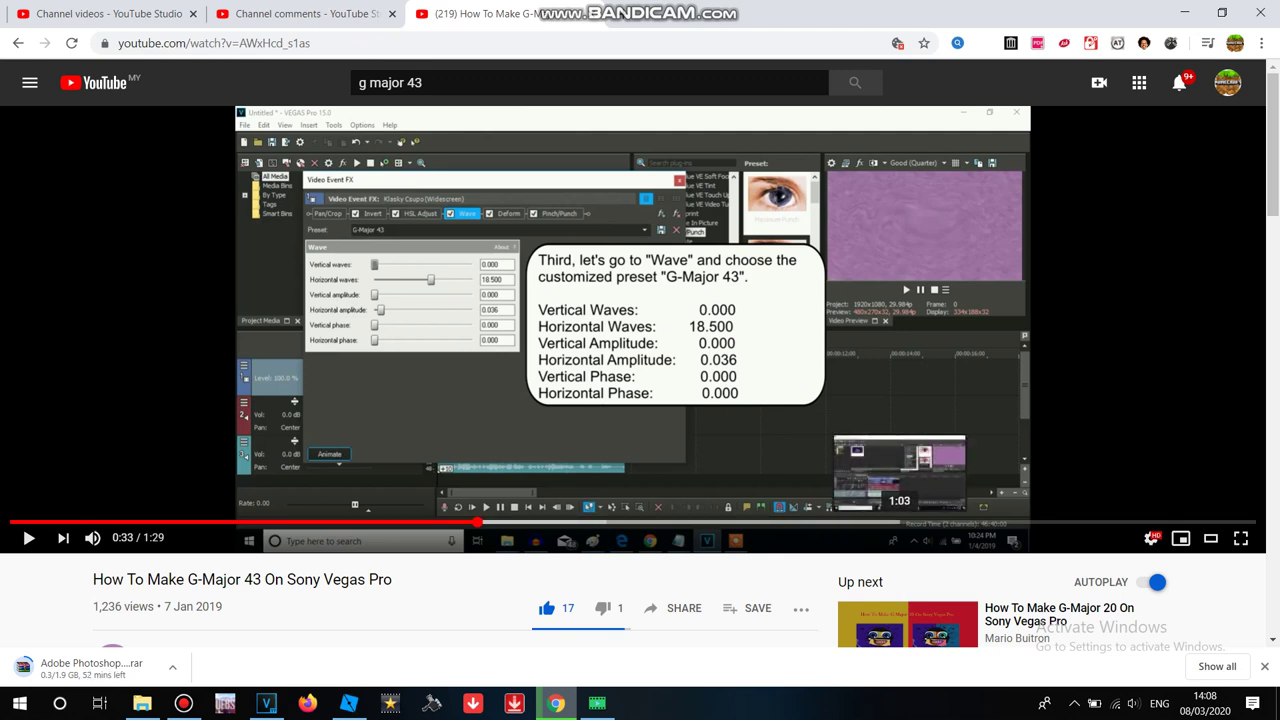
left_click(906, 522)
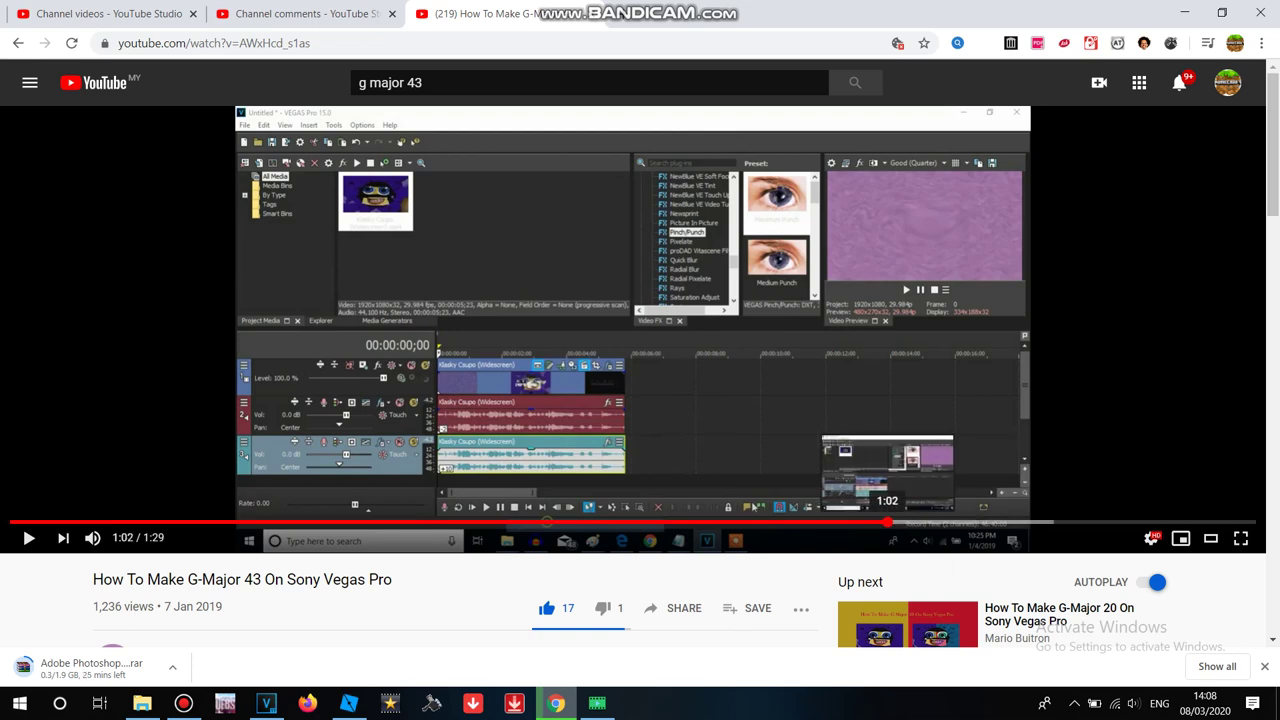
left_click(874, 522)
left_click(824, 522)
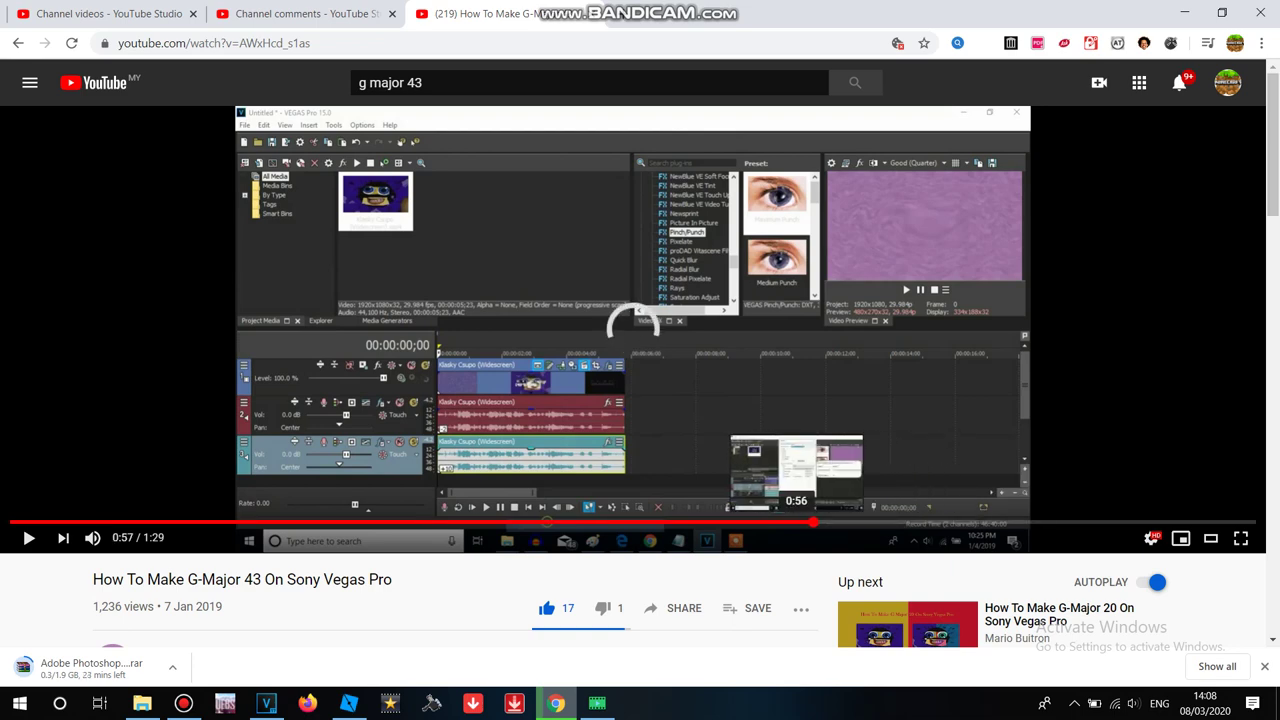
left_click(953, 522)
left_click(1058, 522)
left_click(1097, 522)
left_click(1150, 522)
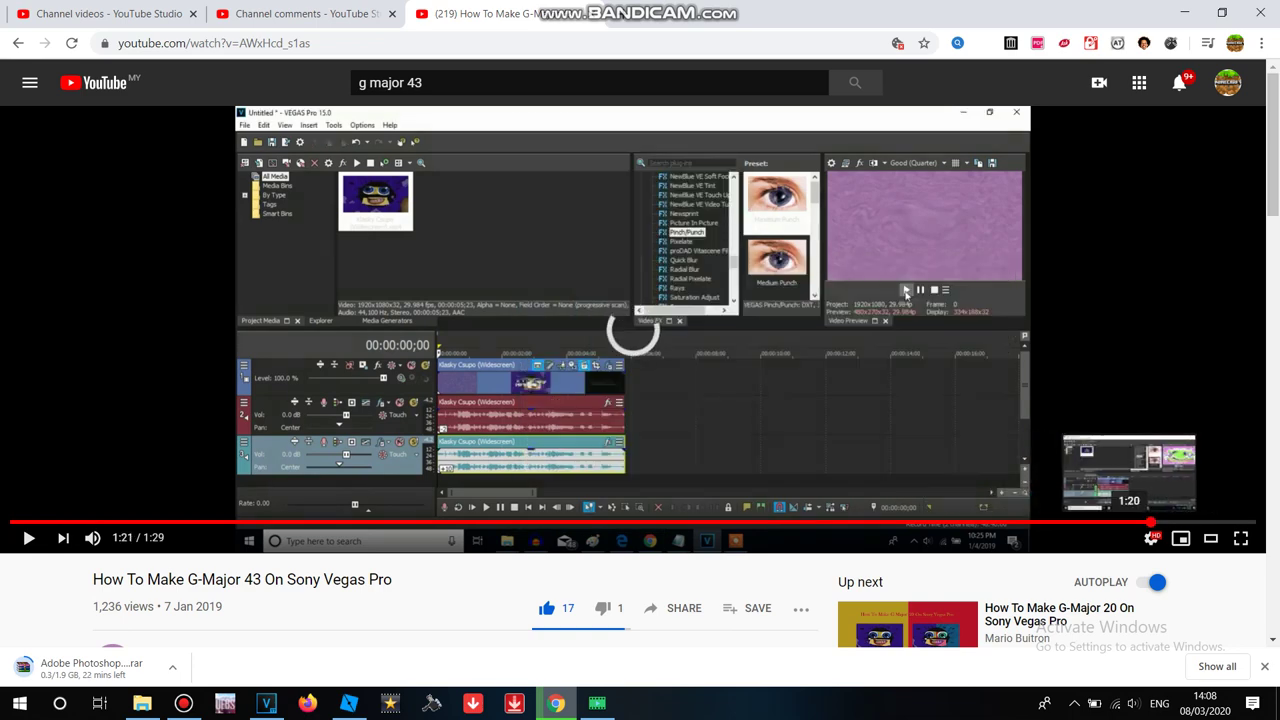
left_click(1132, 522)
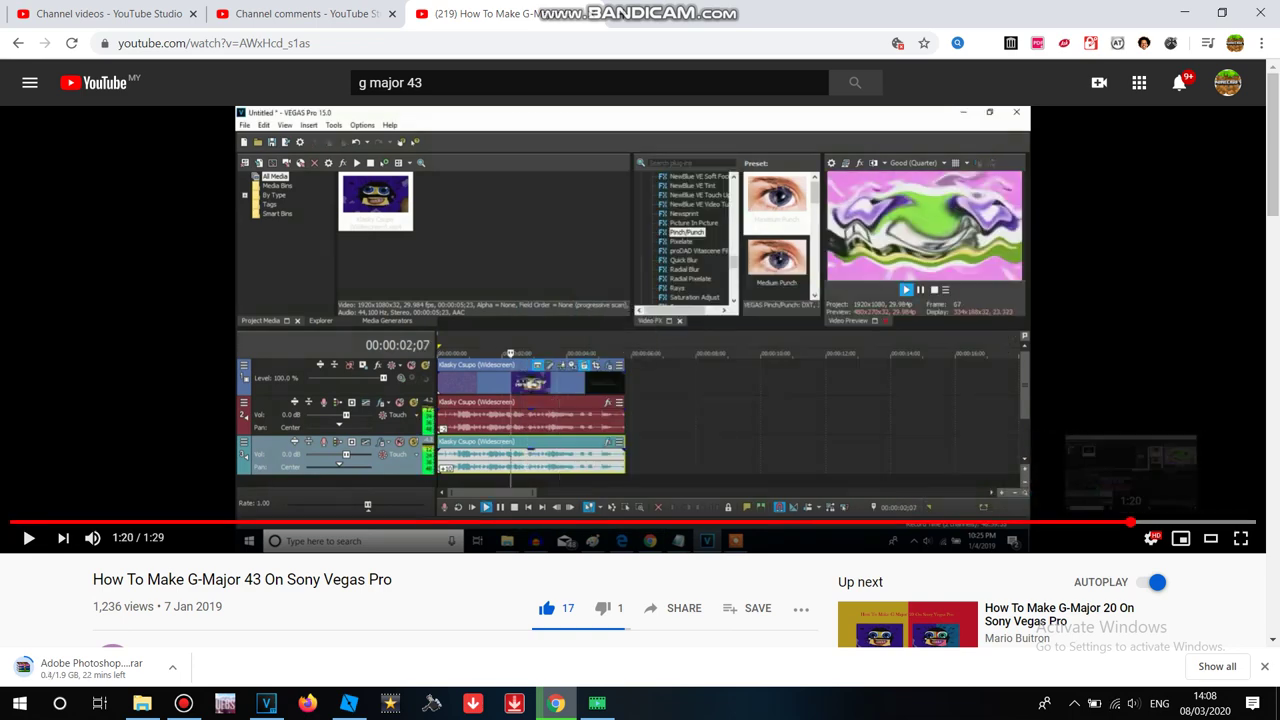
key("space")
key("space")
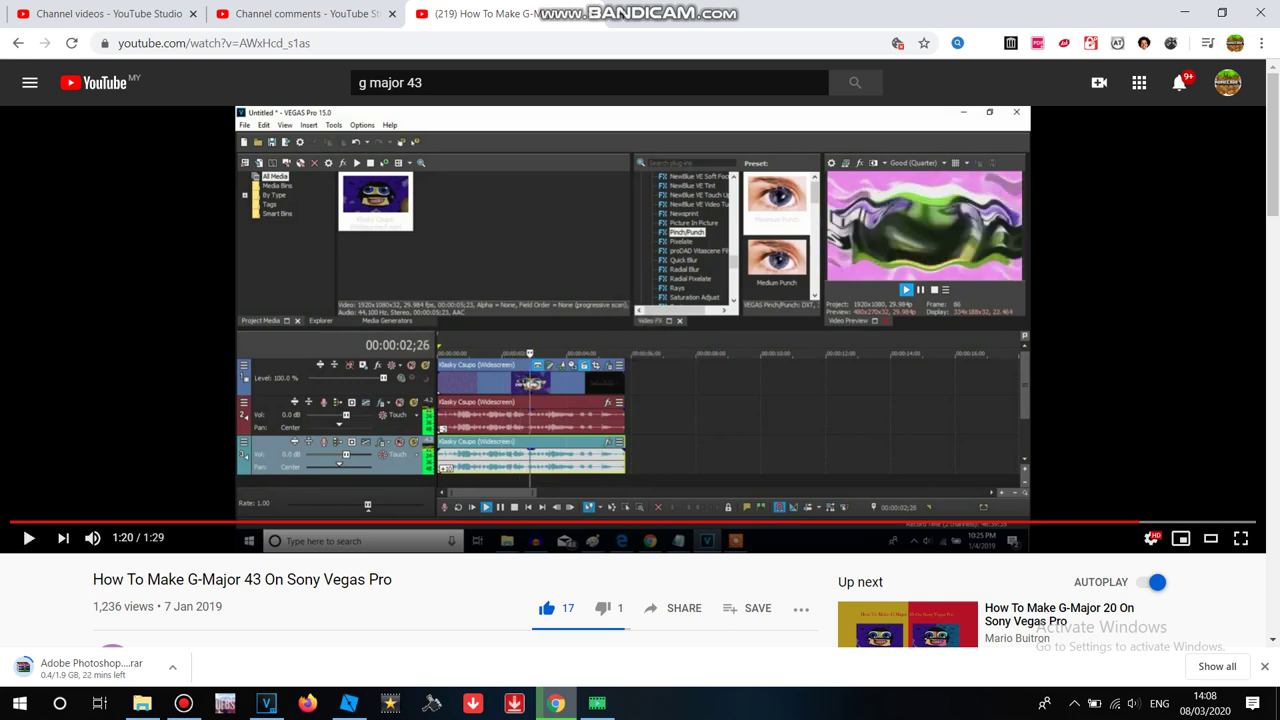
Step: From the g major 43 search results, play Klasky Csupo in G-Major 43 (Sony Vegas Version), and return to VEGAS Pro
left_click(855, 82)
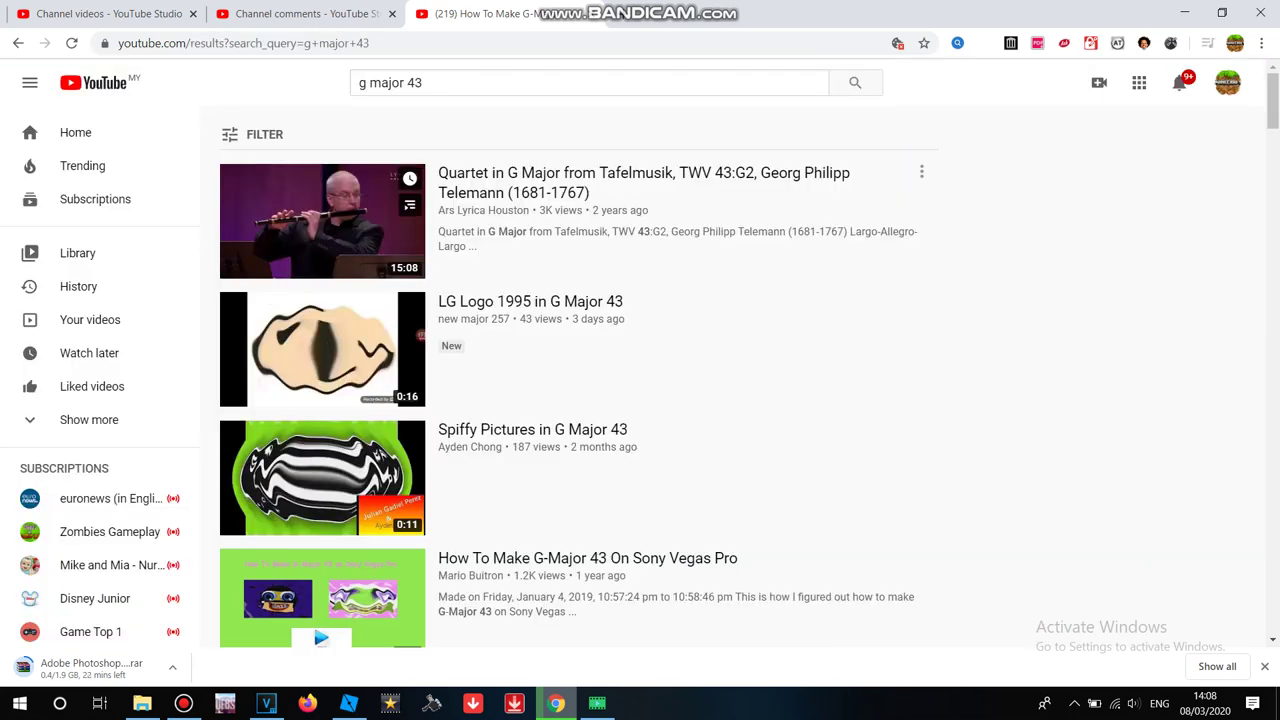
left_click_drag(1273, 140, 1273, 510)
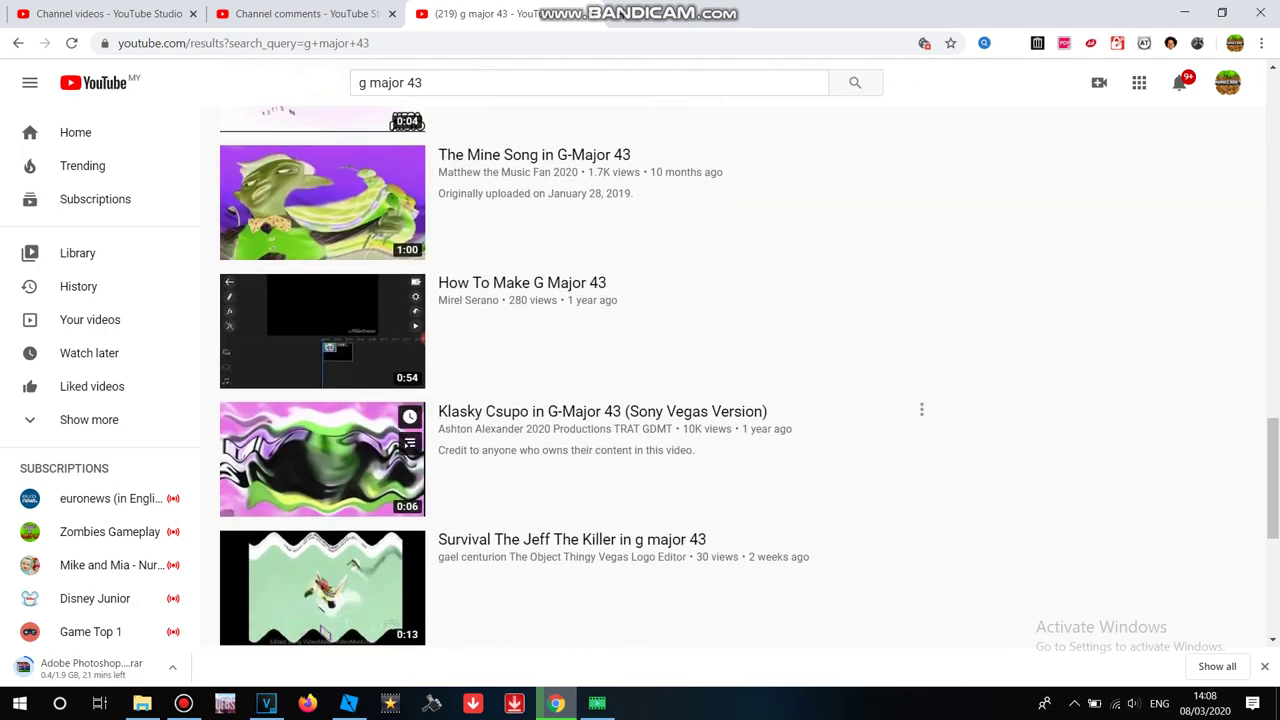
left_click(320, 460)
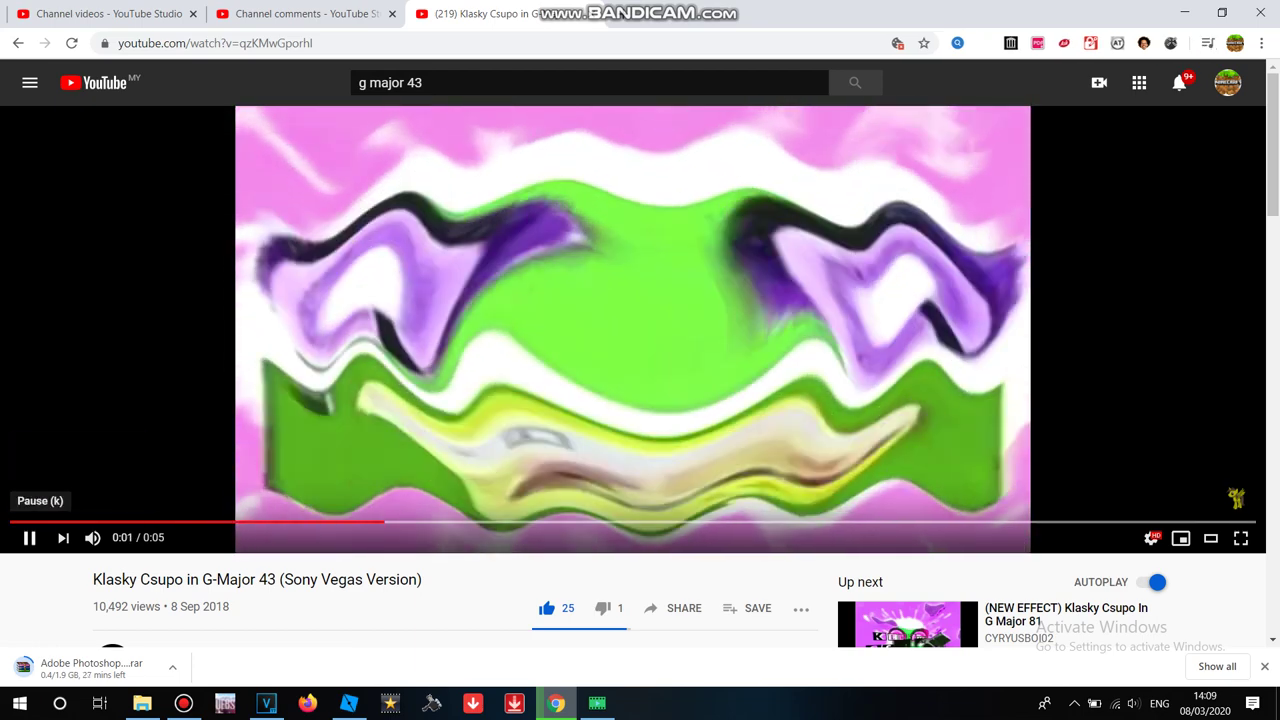
key("alt+Tab")
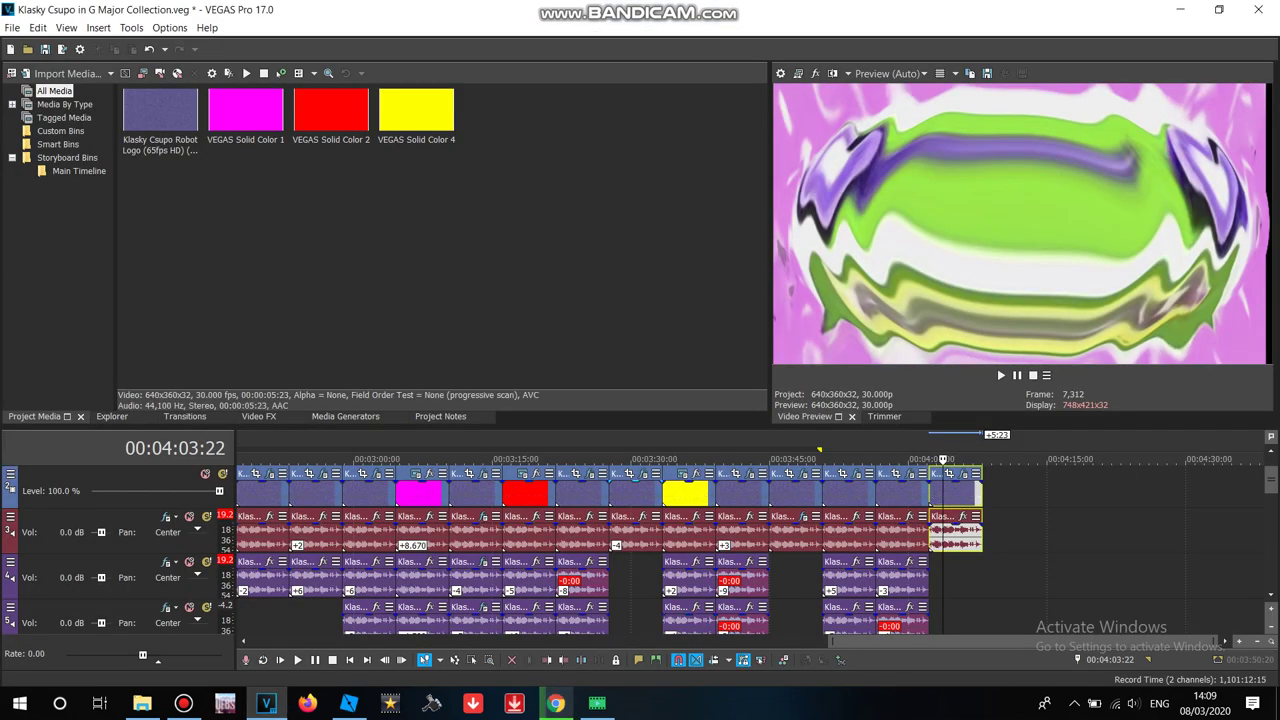
Step: Add the Klasky Csupo Robot Logo audio to track 4 beneath the last clip and delete the extra video track
left_click_drag(160, 112, 932, 580)
right_click(917, 575)
left_click(963, 441)
Step: Set the new track 4 audio clip to the Classic method, A17 Drums, unpitched (minimum echo), with a pitch change of 10
right_click(954, 580)
left_click(992, 676)
left_click(687, 287)
left_click(687, 313)
left_click(687, 310)
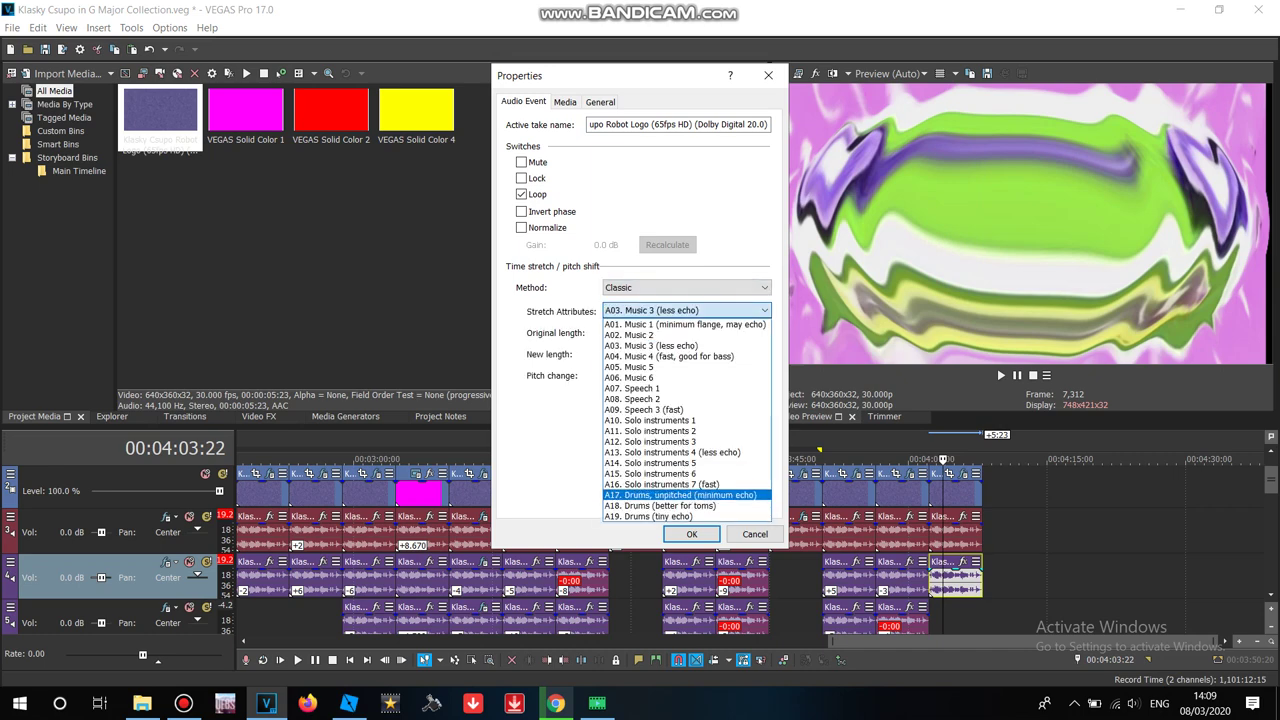
left_click(680, 494)
type("10.00000")
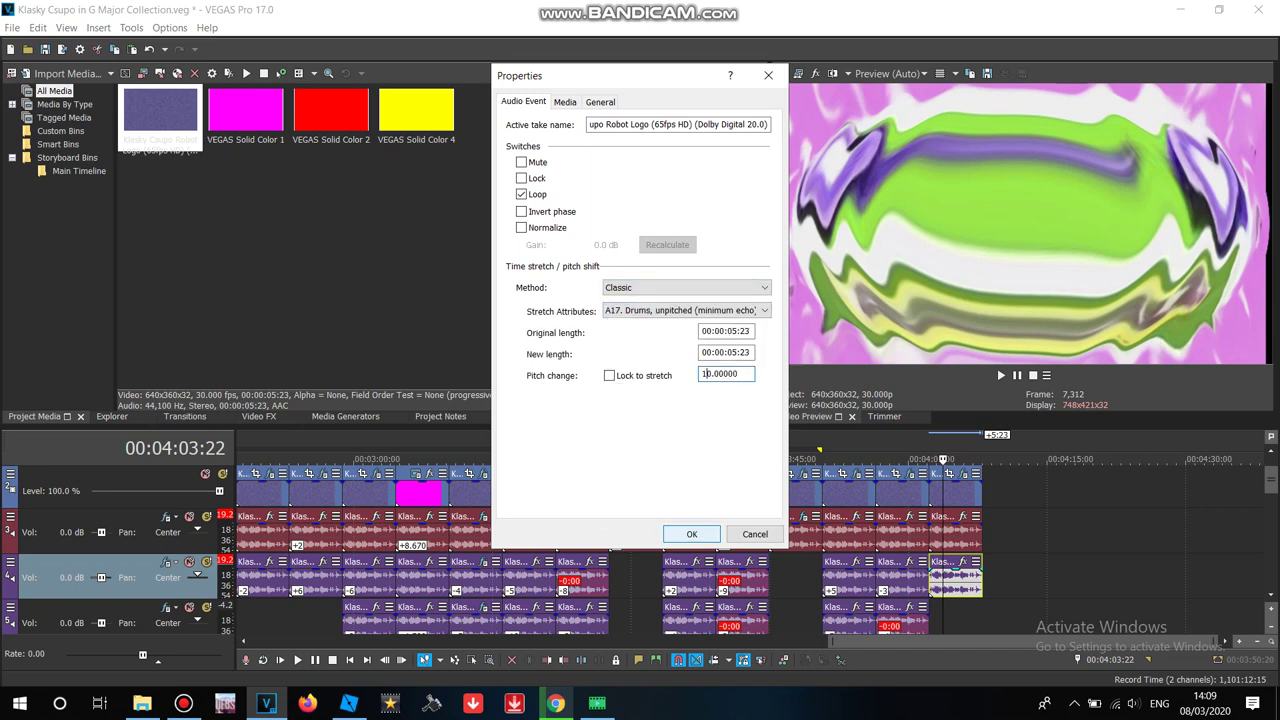
key("Return")
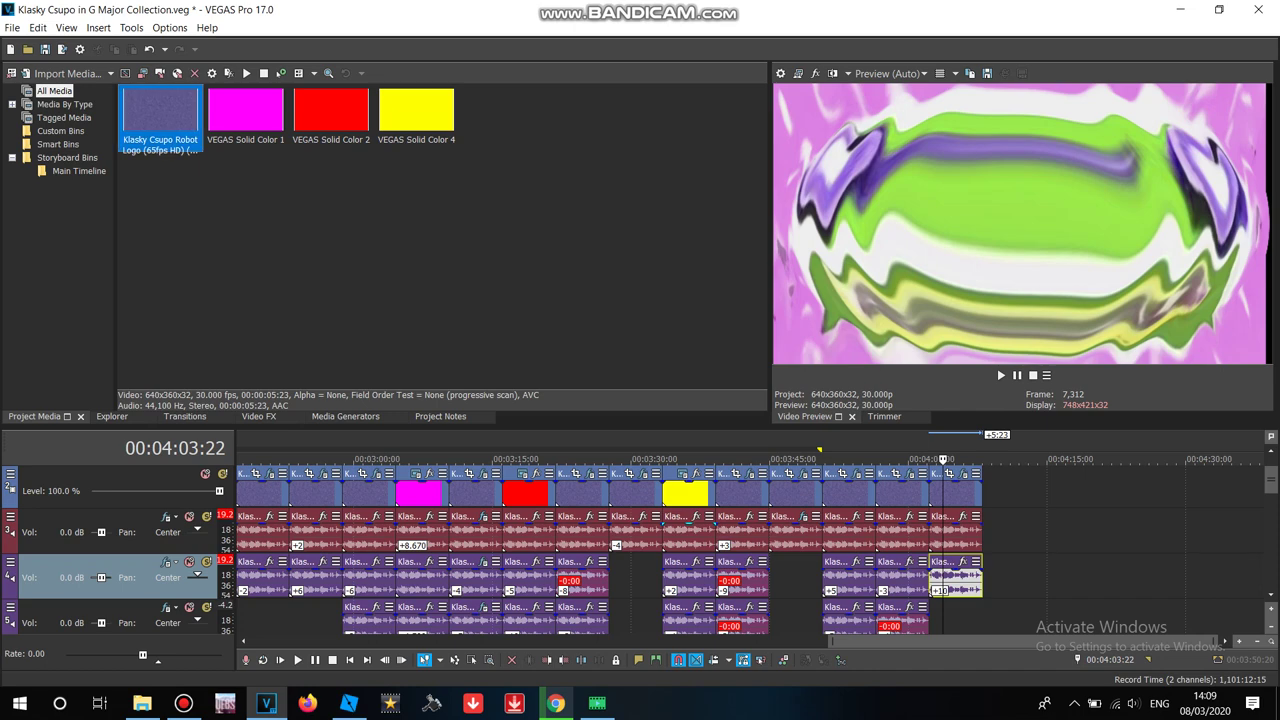
Step: Add the Klasky Csupo Robot Logo audio to track 5 beneath the last clip and delete the extra video track
left_click_drag(934, 617, 932, 617)
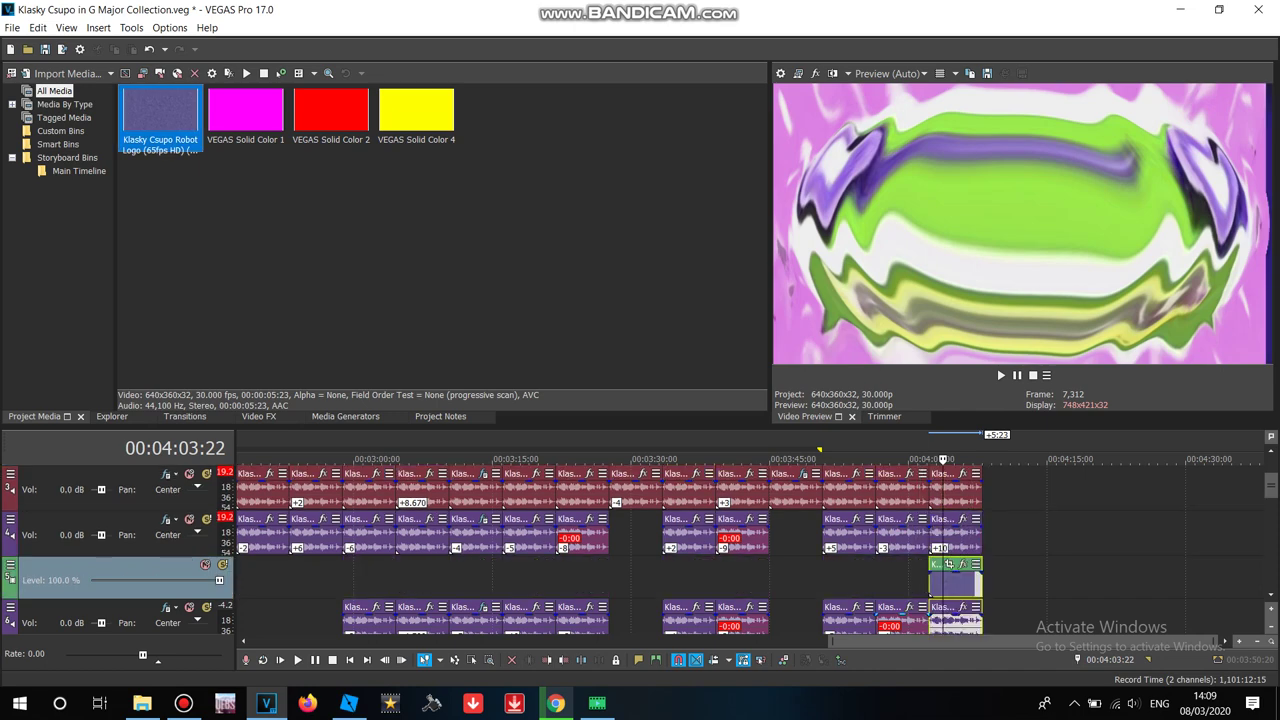
right_click(889, 581)
left_click(932, 449)
Step: Set the new track 5 audio clip to the Classic method, A17 Drums, unpitched (minimum echo), with a pitch change of -2
right_click(952, 578)
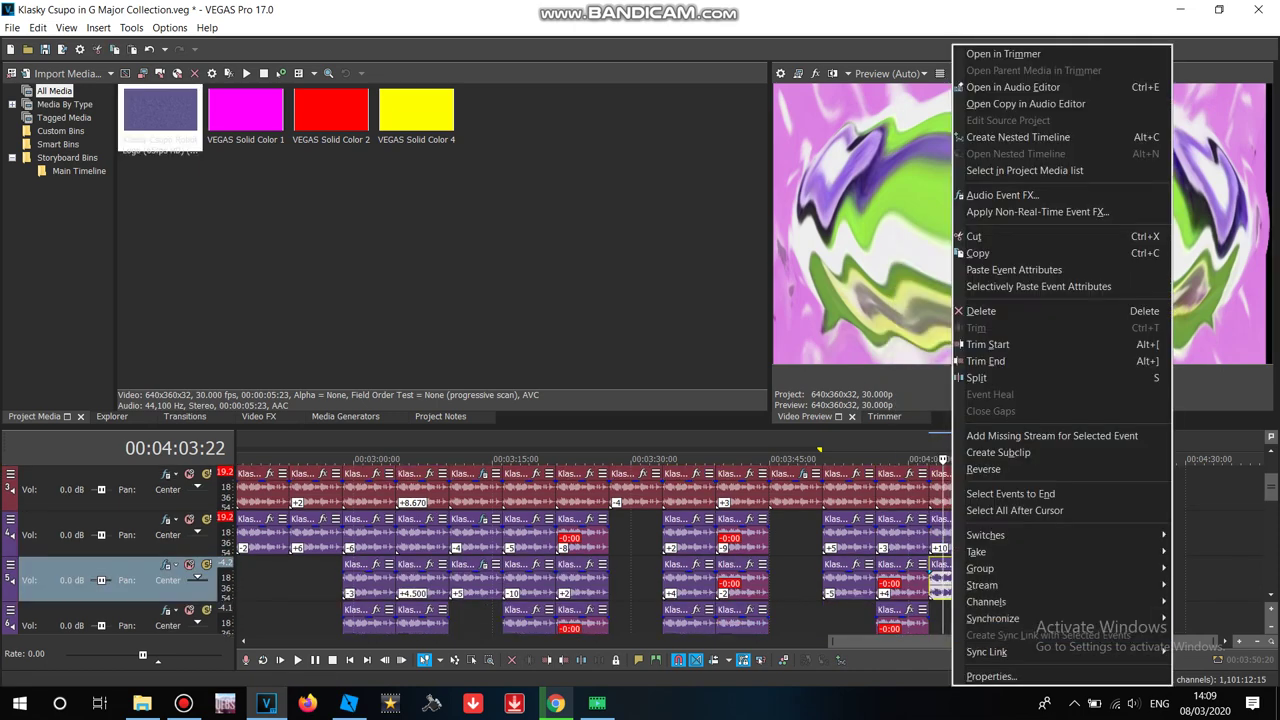
left_click(990, 678)
left_click(686, 288)
left_click(680, 323)
left_click(686, 310)
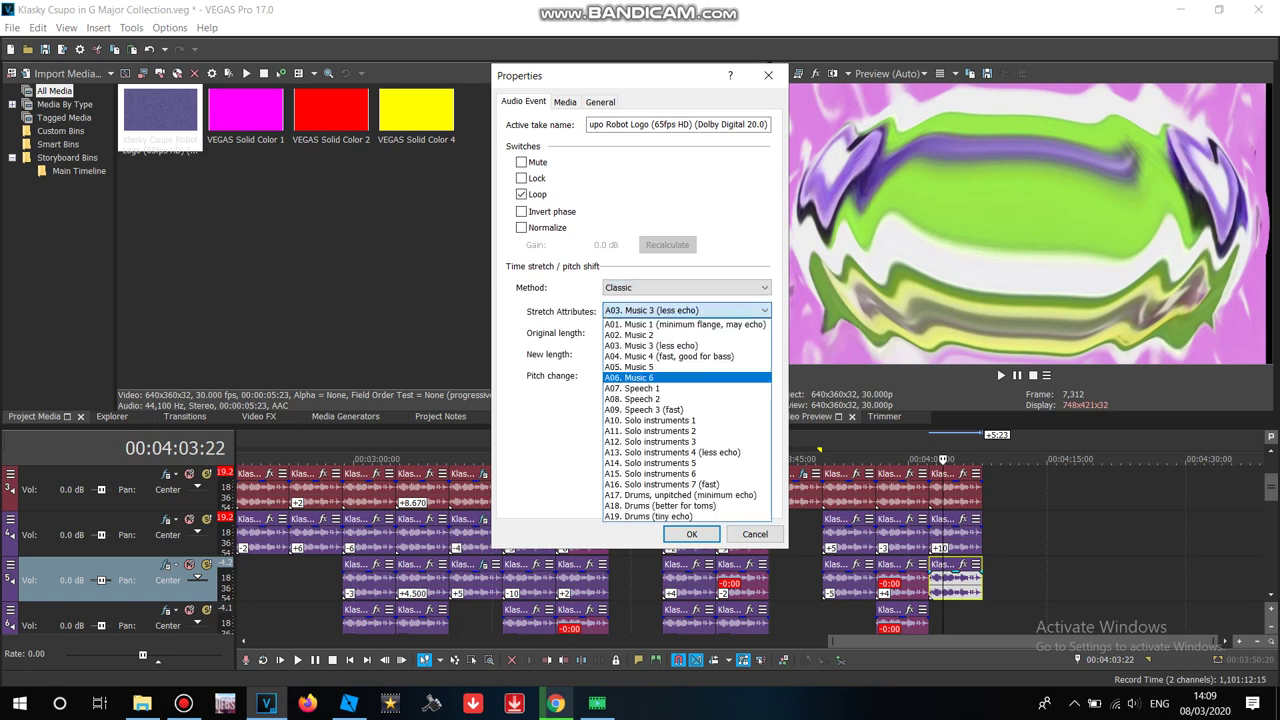
left_click(686, 491)
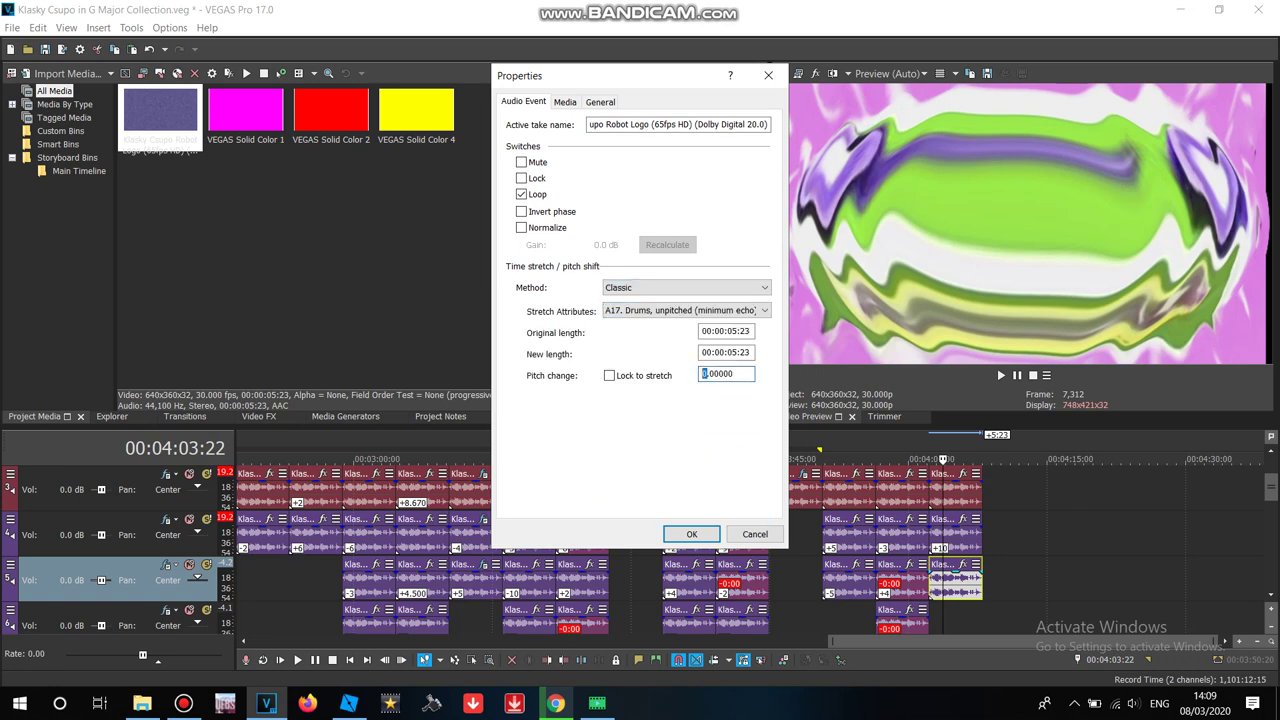
left_click(691, 534)
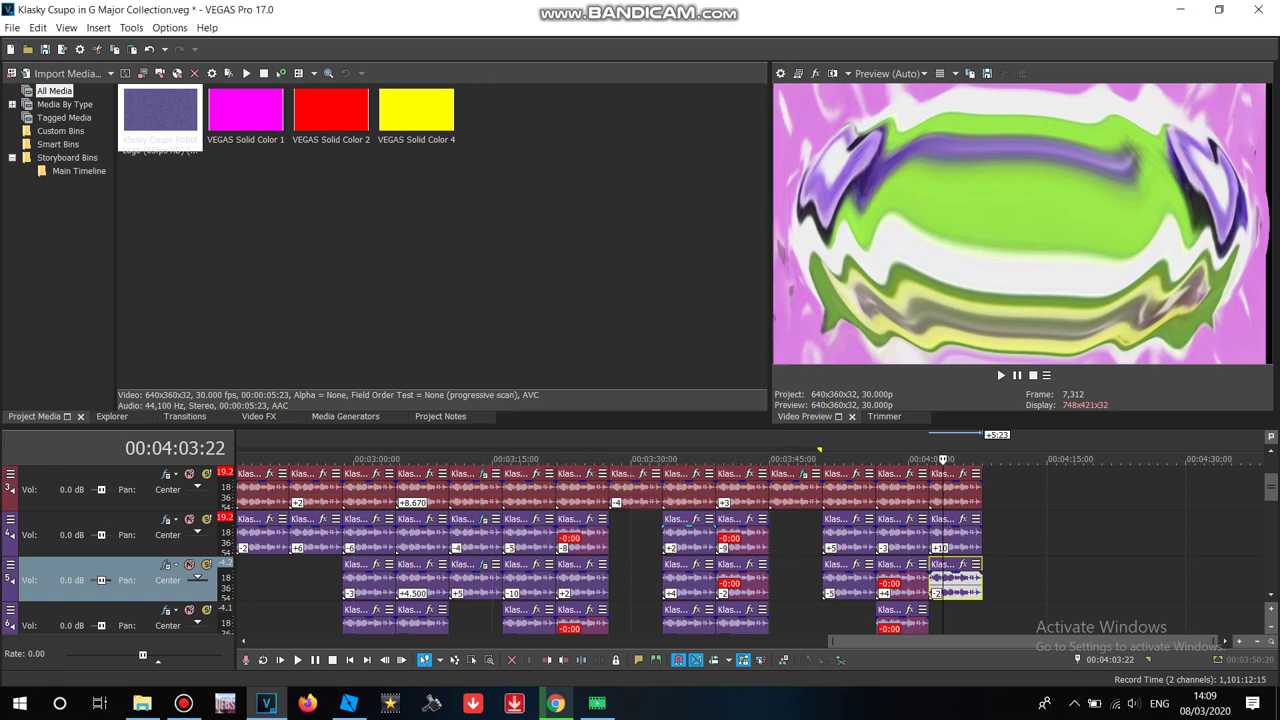
Step: Place another Klasky Csupo Robot Logo clip directly after the G Major 43 clip on tracks 2 and 3
scroll(110, 550, "up", 3)
left_click(300, 270)
left_click_drag(160, 112, 984, 532)
Step: Apply the G Major 44 filter package chain of Channel Blend and TV Simulator to the new clip, and close the effects window
left_click(1016, 516)
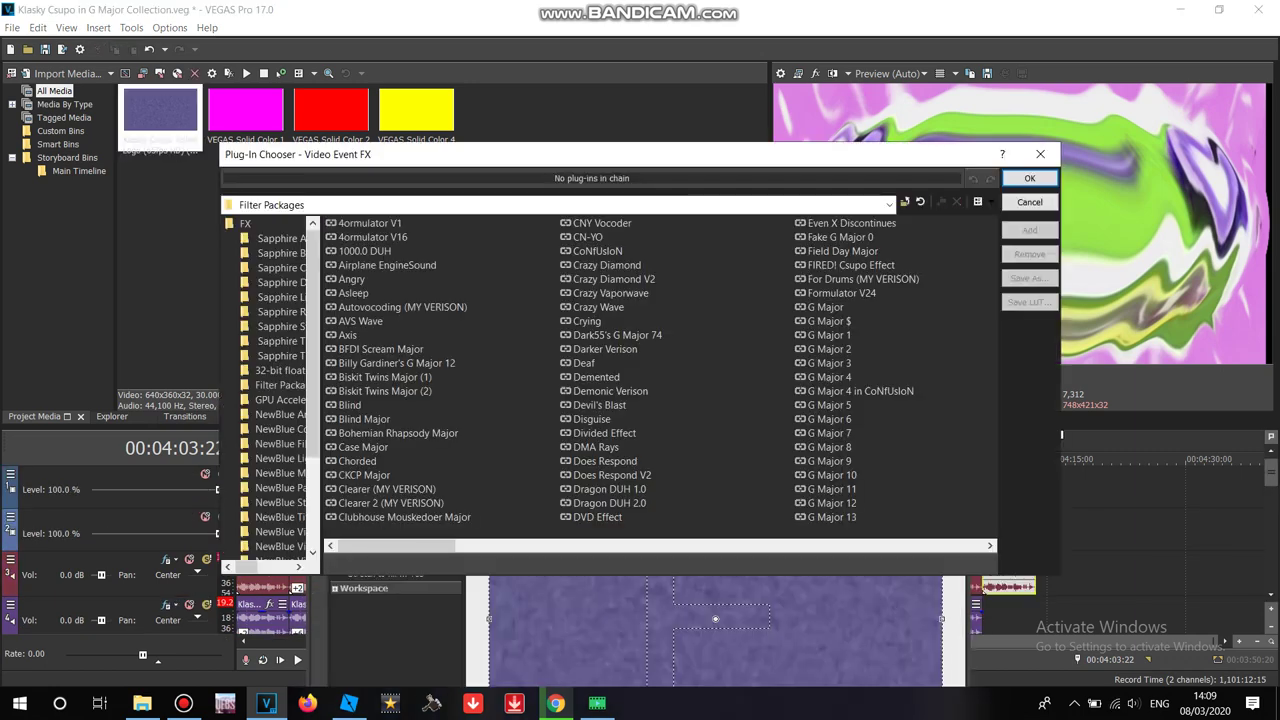
scroll(660, 370, "right", 1)
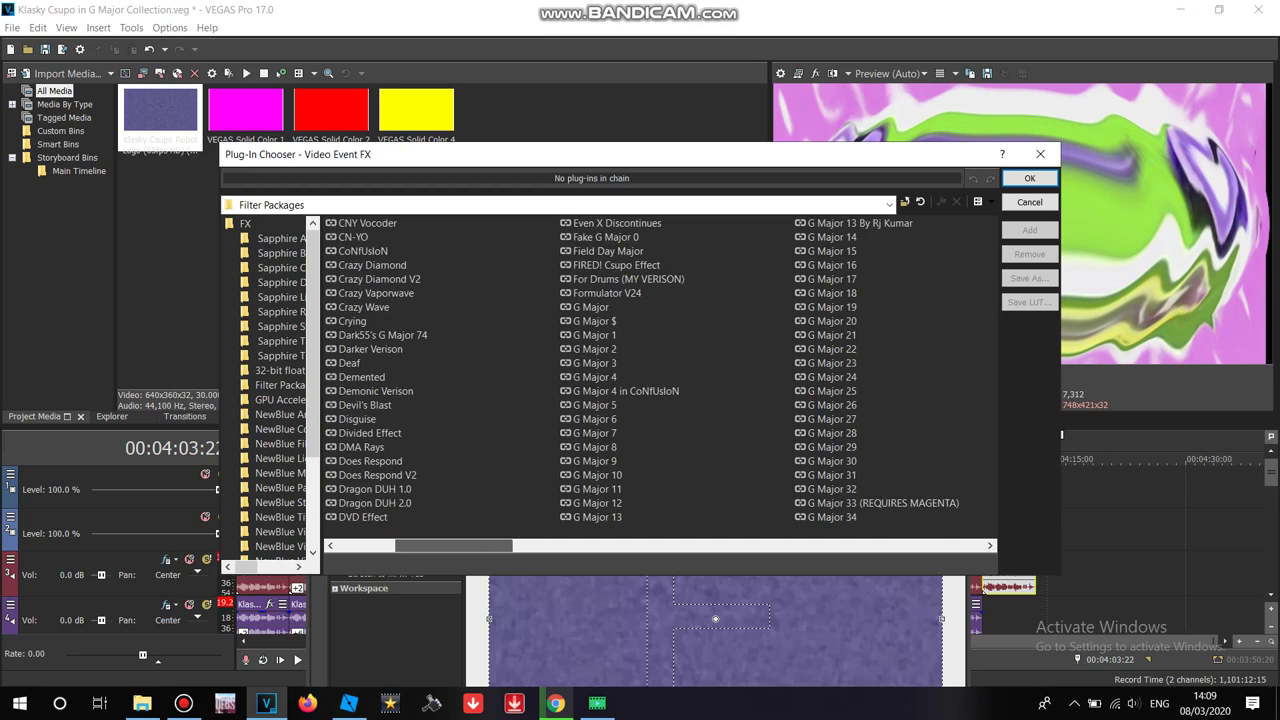
scroll(660, 370, "right", 1)
double_click(832, 377)
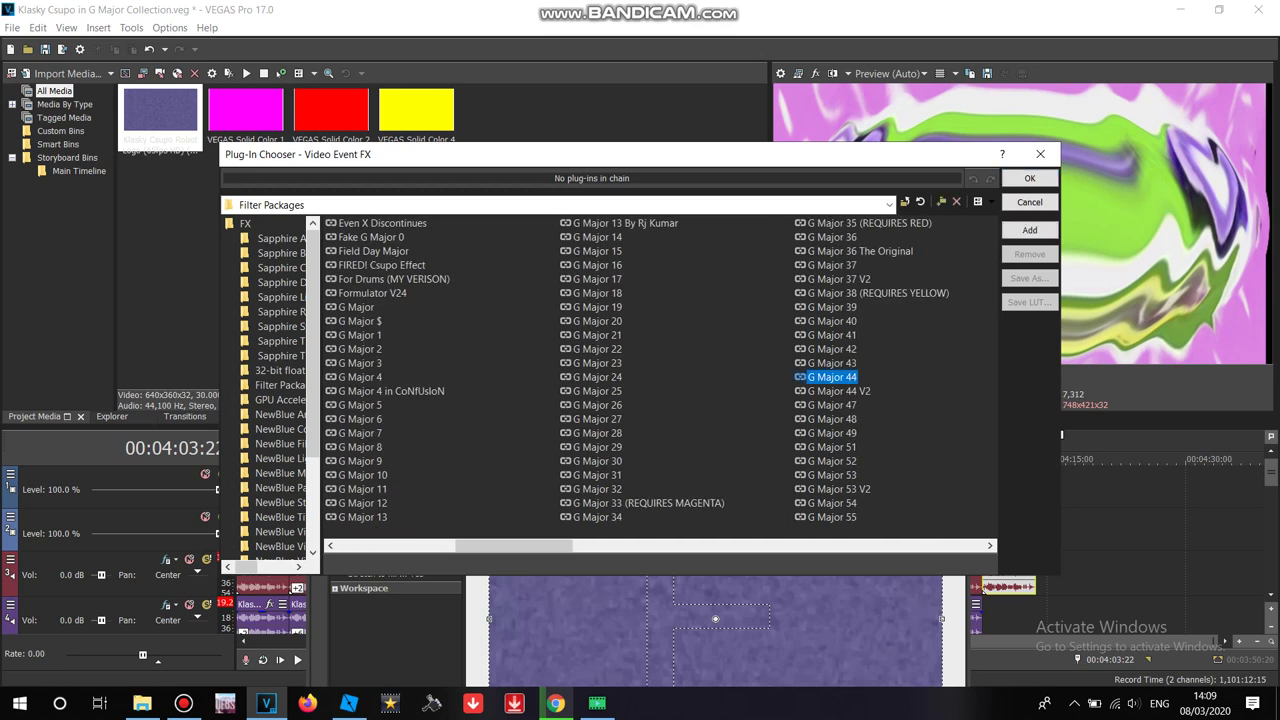
double_click(839, 391)
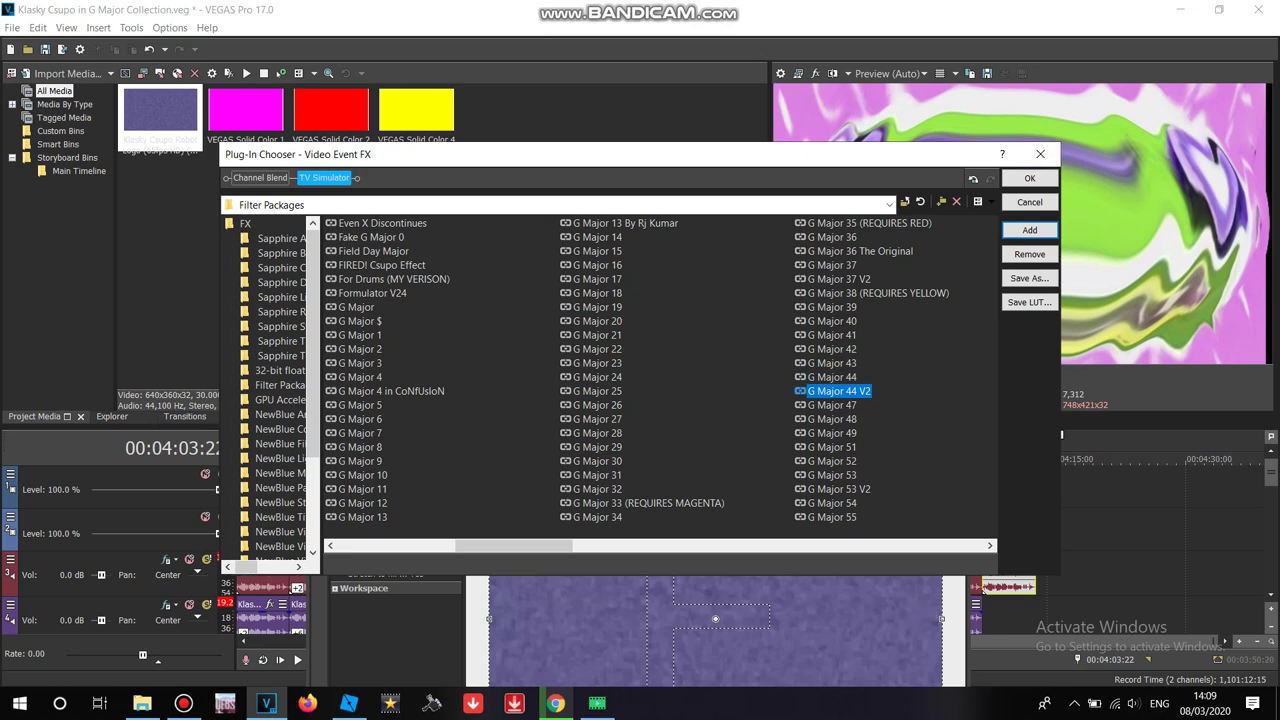
left_click(832, 377)
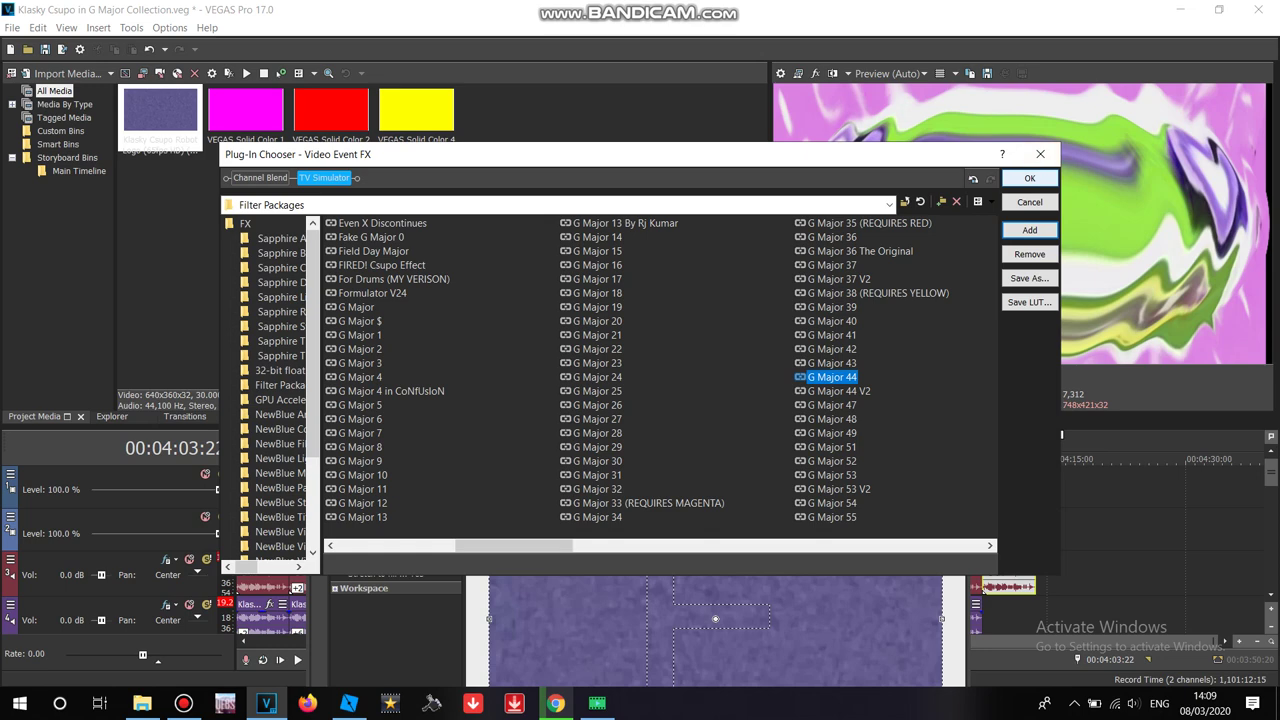
left_click(1030, 178)
left_click(961, 309)
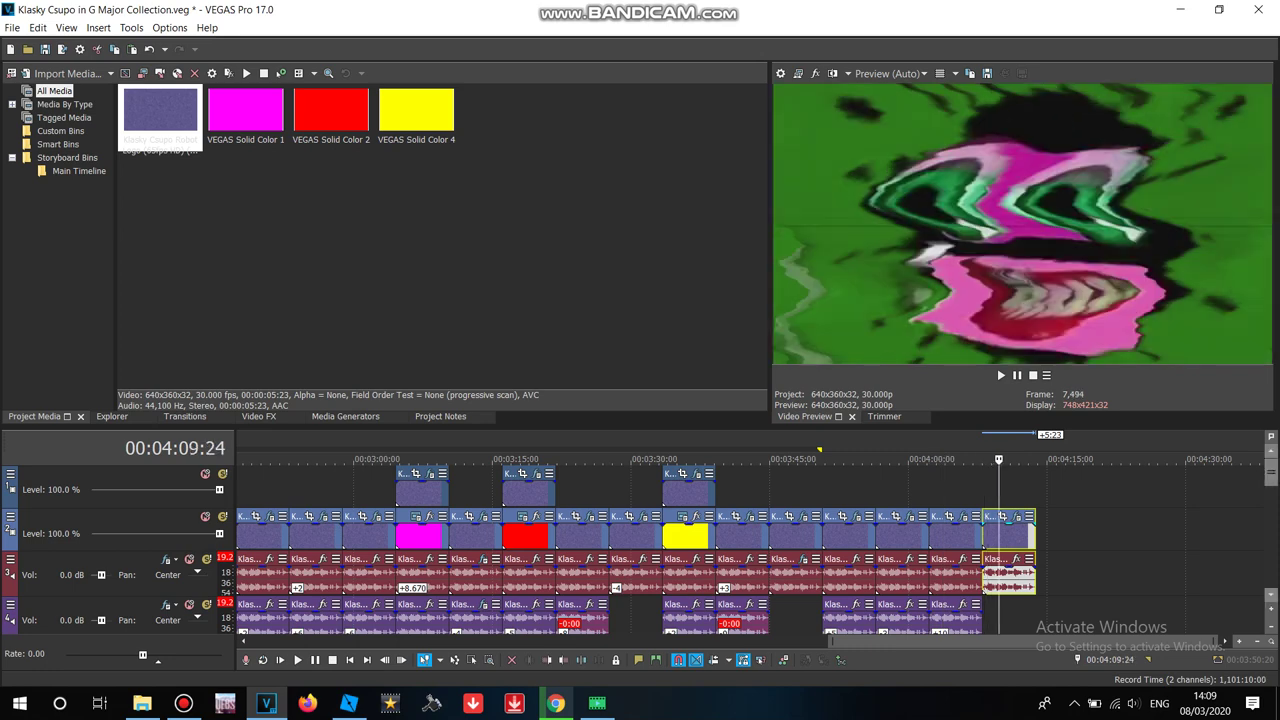
Step: Review the Channel Blend and TV Simulator settings of the new clip, and close the effects window
scroll(636, 550, "down", 3)
scroll(636, 550, "up", 3)
left_click(1017, 516)
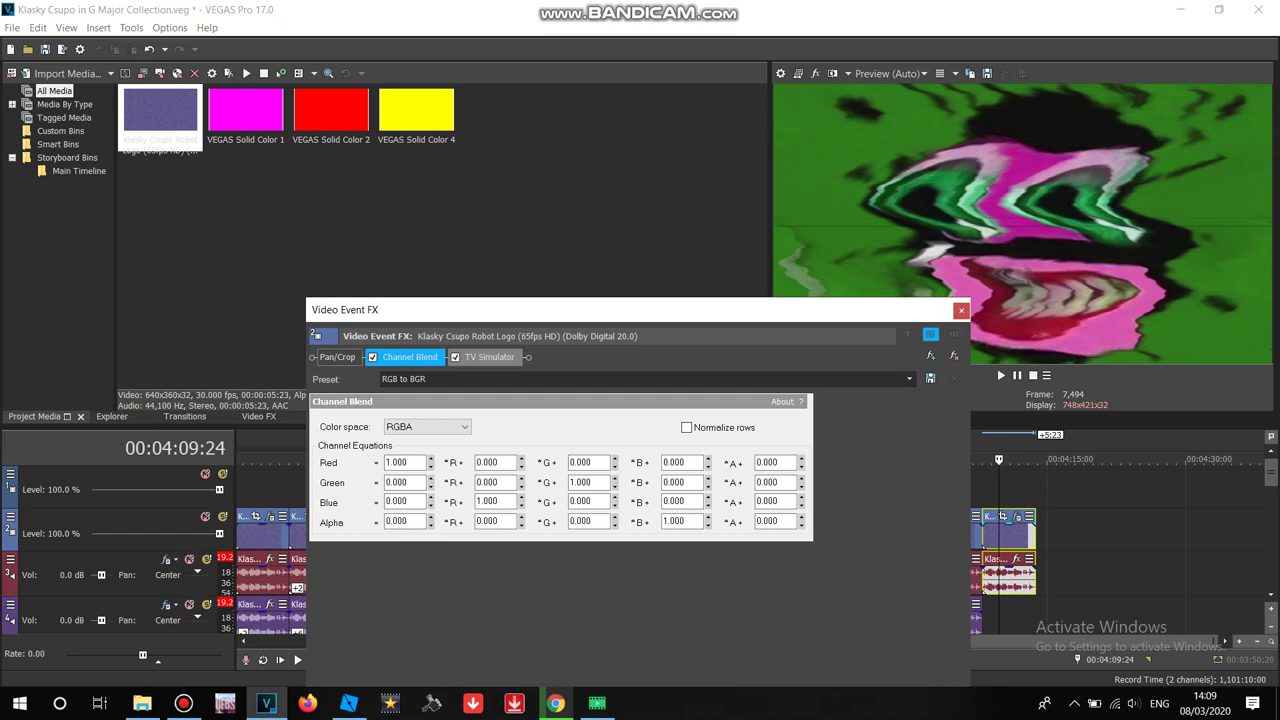
left_click(489, 357)
left_click(960, 309)
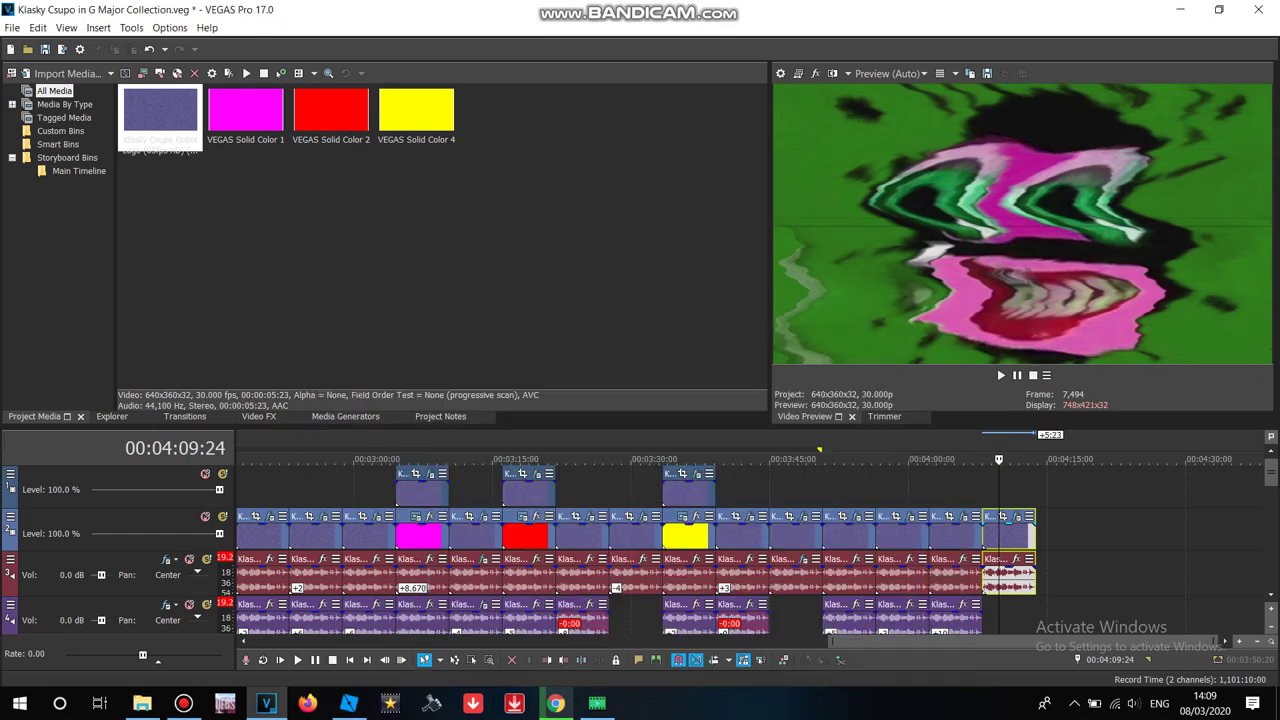
Step: Add the Klasky Csupo Robot Logo audio to track 4 beneath the G Major 44 clip and delete the extra video track
scroll(636, 550, "down", 2)
left_click_drag(160, 112, 984, 535)
right_click(954, 530)
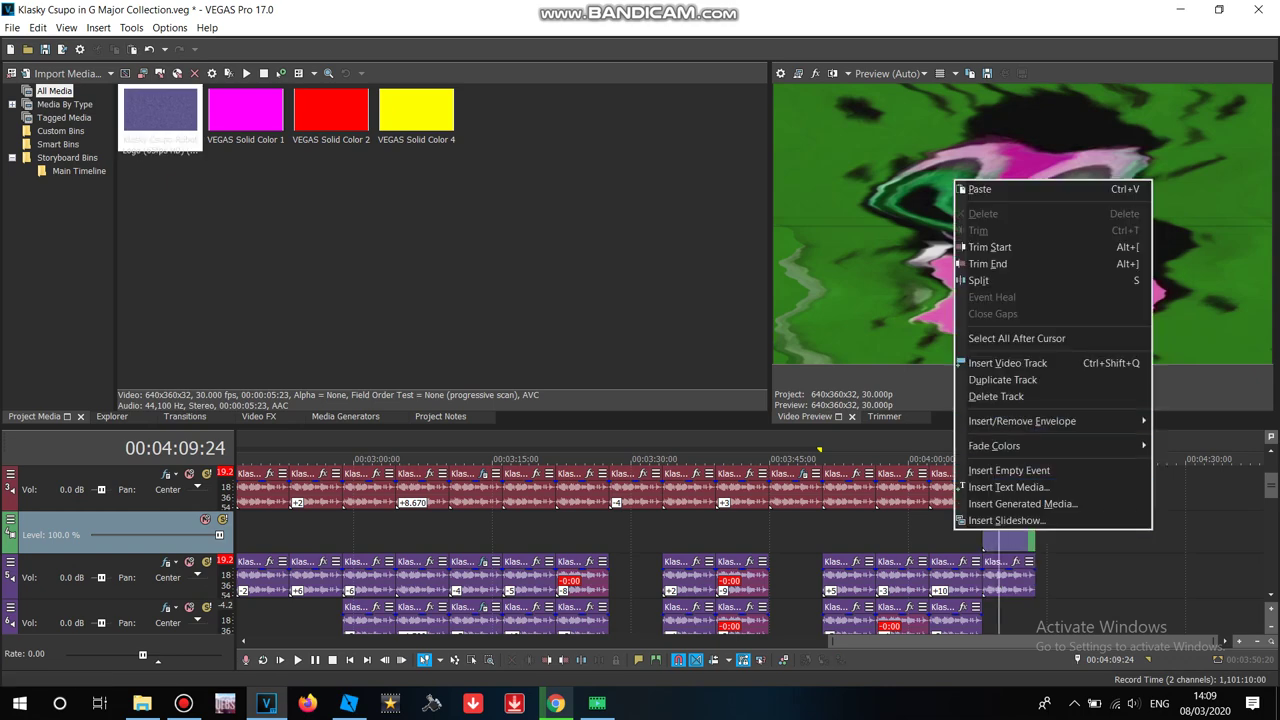
left_click(990, 397)
Step: Set the G Major 44 clip's track 4 audio to the Classic method, A17 Drums, unpitched (minimum echo), with a pitch change of 0.3
right_click(1003, 540)
left_click(1041, 676)
left_click(686, 287)
left_click(660, 323)
left_click(686, 310)
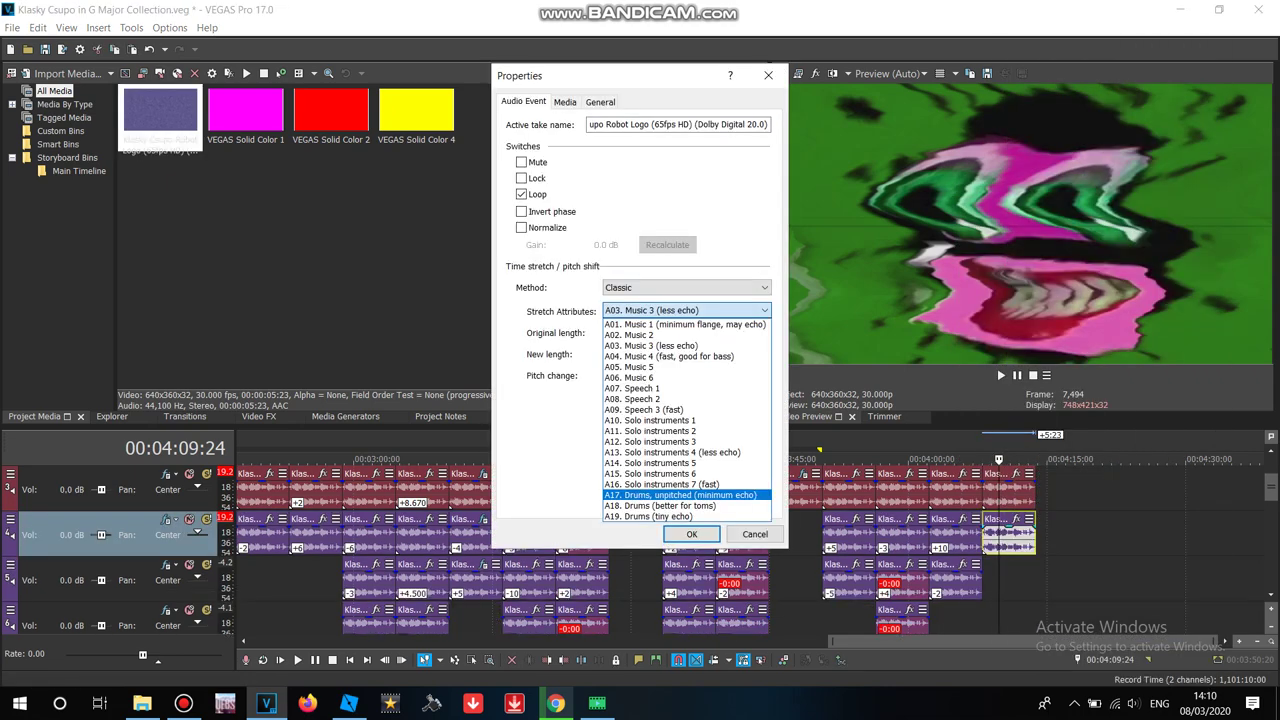
left_click(680, 494)
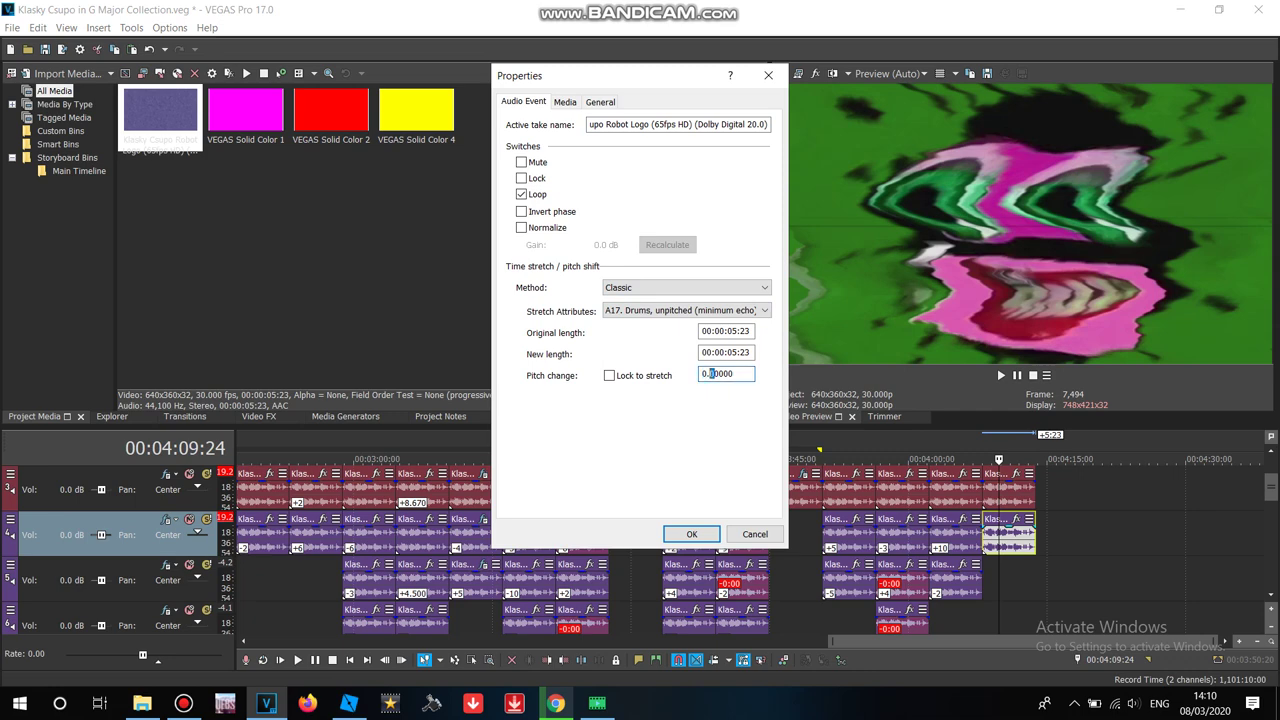
left_click(691, 534)
Step: Duplicate the G Major 44 clip's track 4 audio event onto track 5 directly beneath it
right_click(1010, 532)
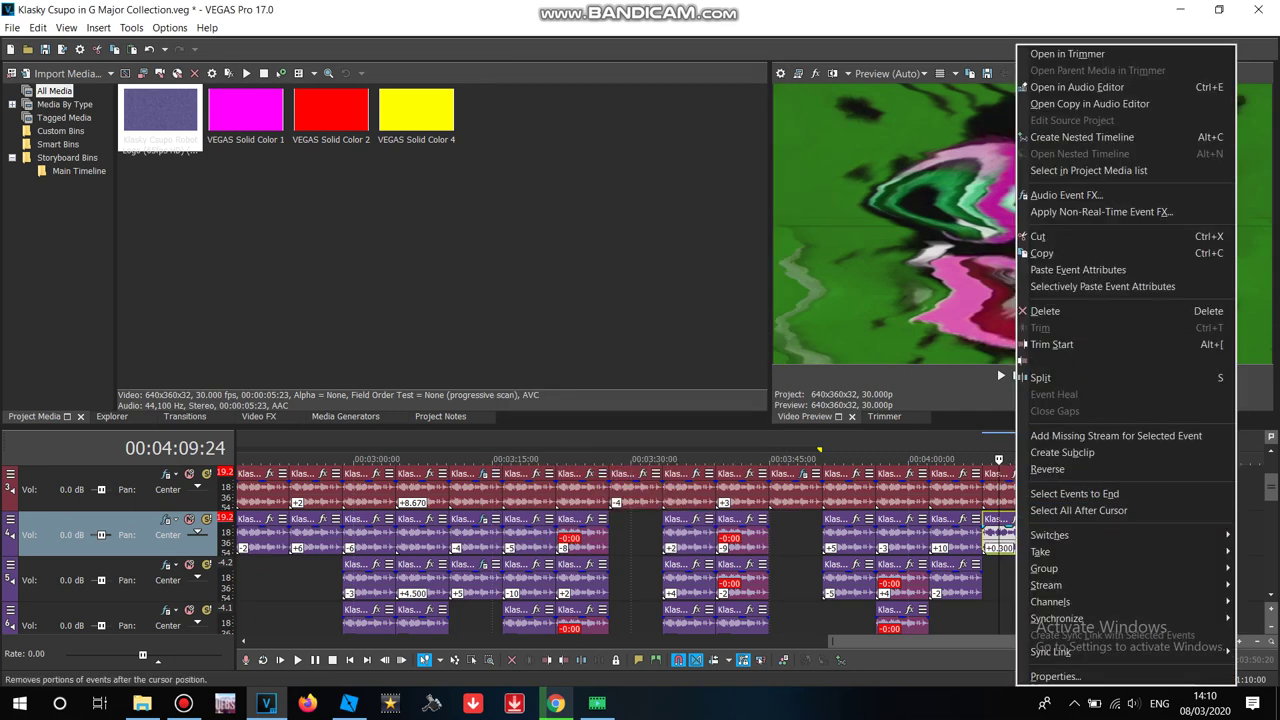
left_click(1041, 253)
right_click(1015, 585)
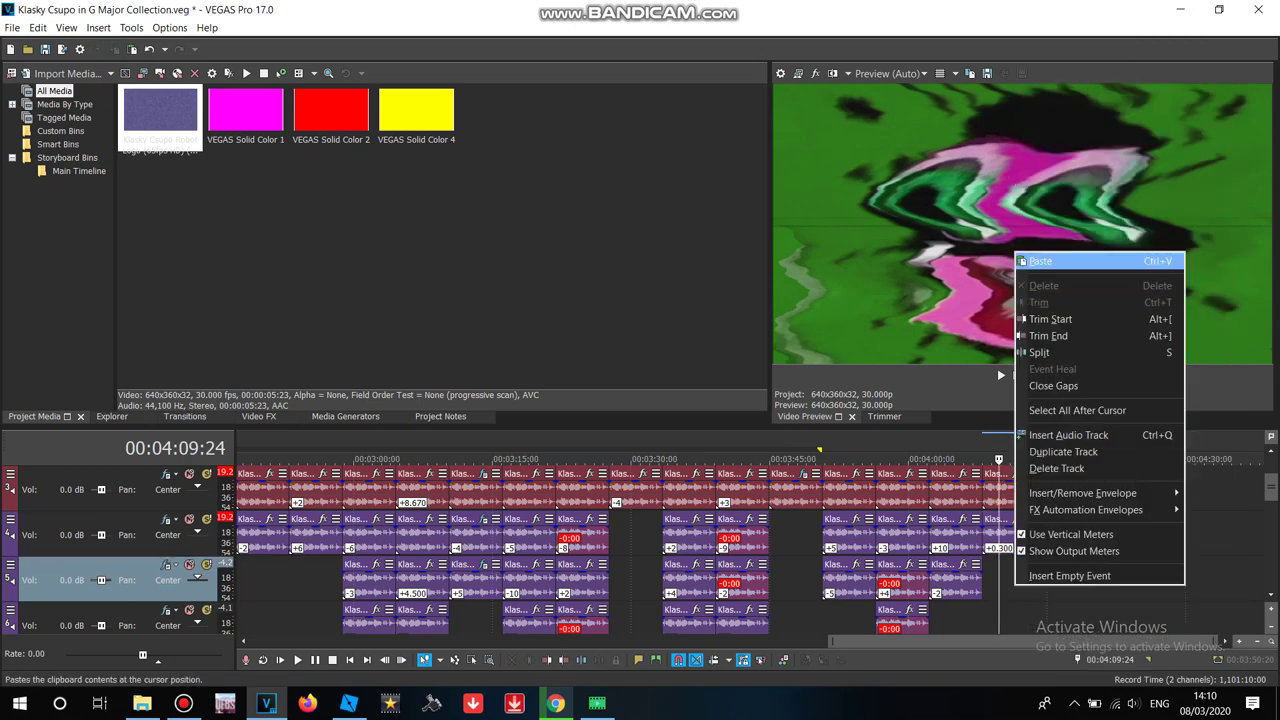
left_click(1040, 261)
Step: Set the pitch change of the G Major 44 clip's track 5 audio to -11.7
right_click(1016, 585)
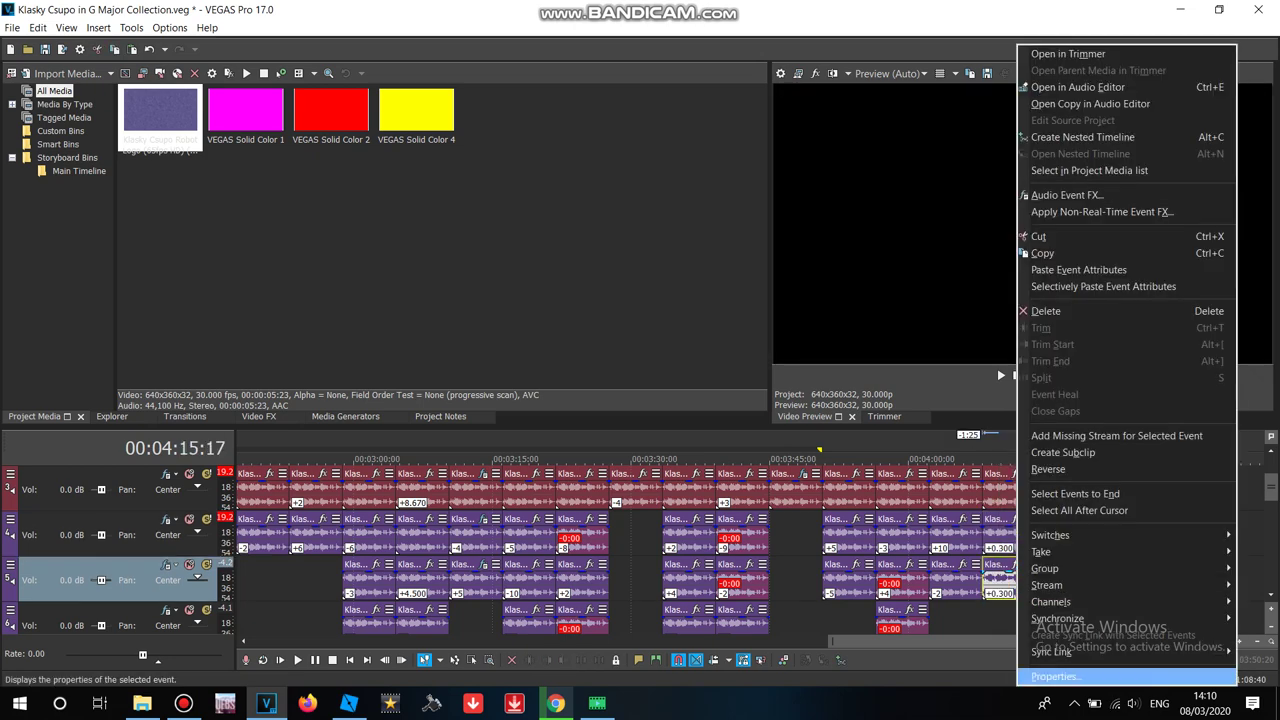
left_click(1060, 677)
double_click(726, 374)
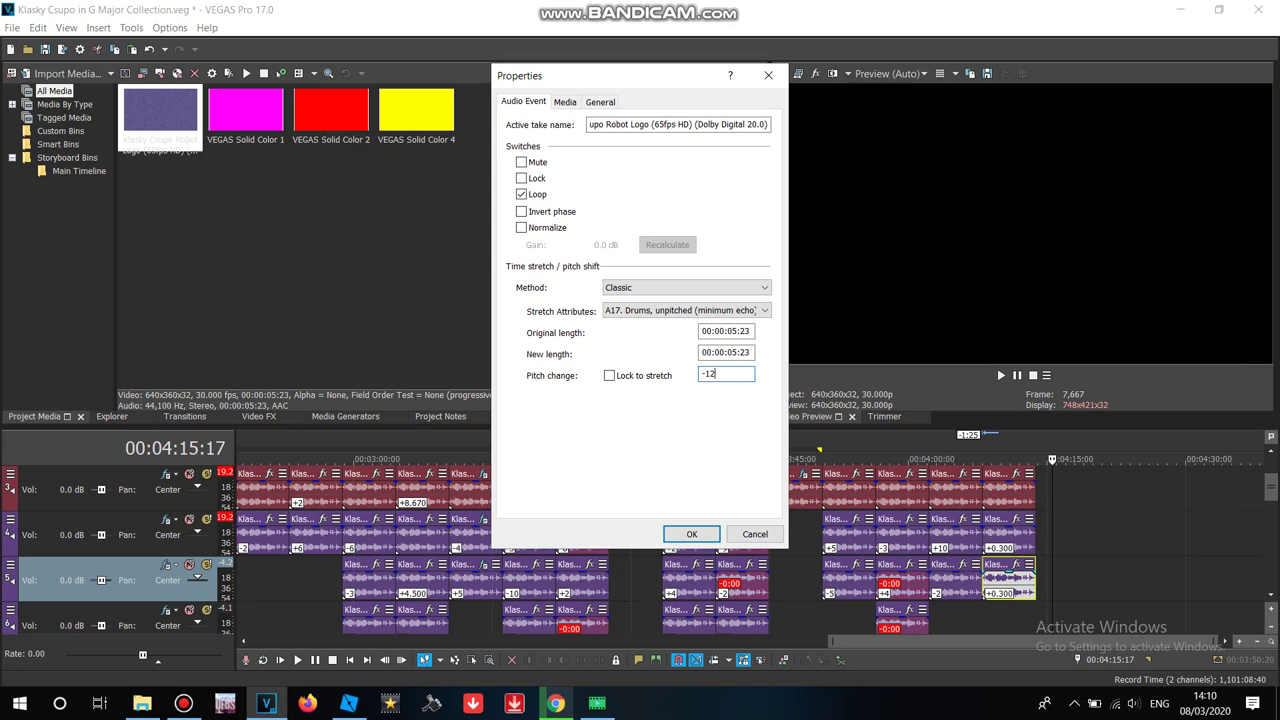
type("-11.7")
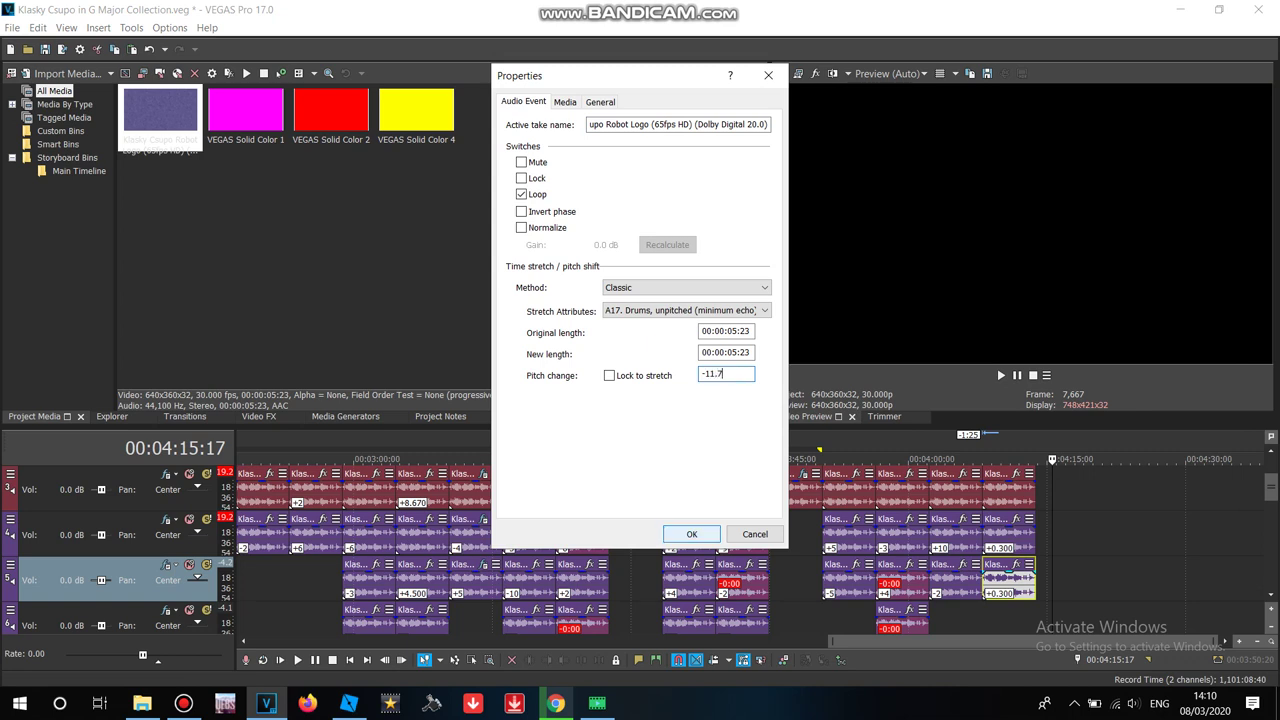
key("Return")
Step: Duplicate the track 5 audio event and align the copy on track 6 beneath the G Major 44 clip
right_click(1024, 582)
left_click(1056, 252)
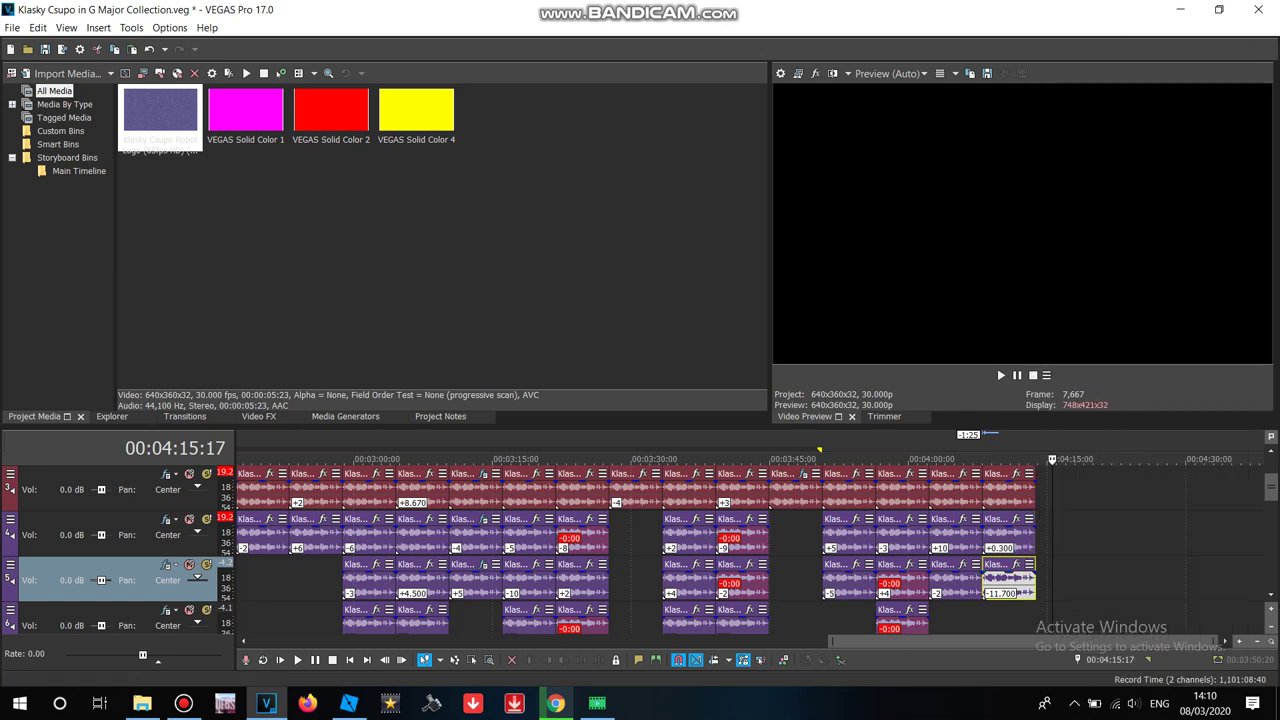
right_click(1120, 580)
left_click(1135, 255)
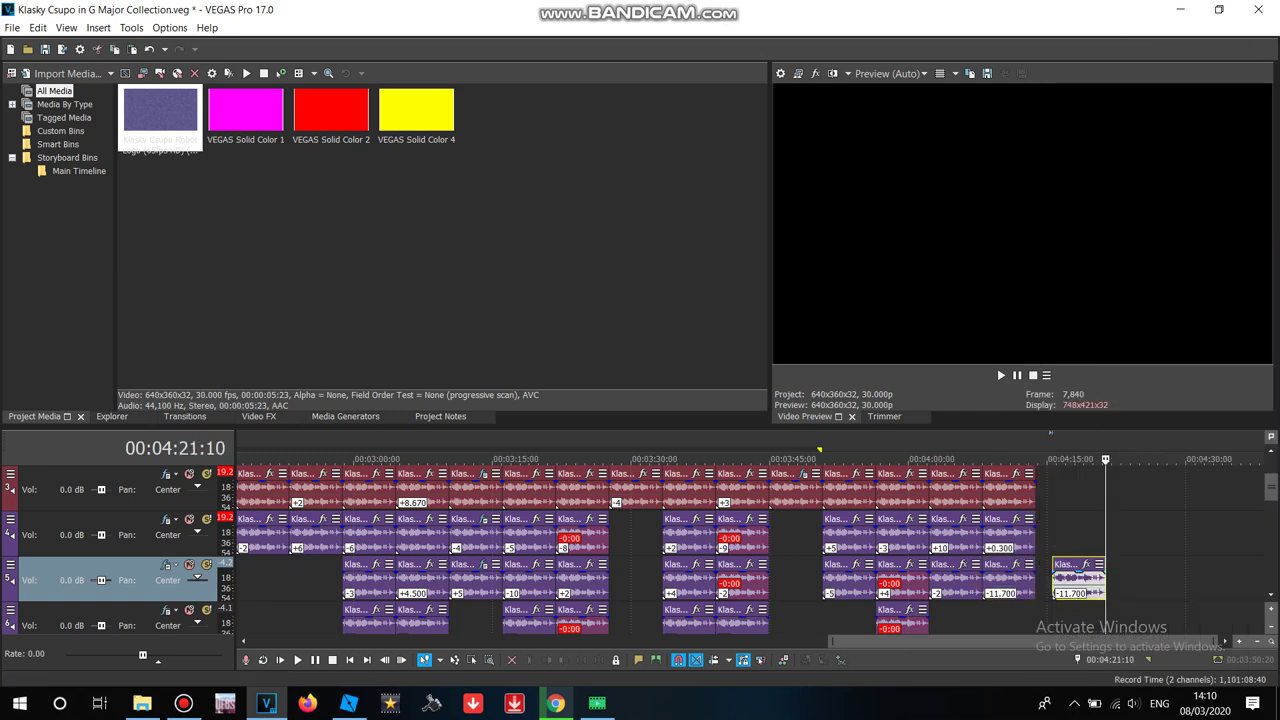
left_click_drag(1069, 579, 1001, 622)
Step: Set the pitch change of the G Major 44 clip's track 6 audio to -12
right_click(1001, 622)
left_click(1040, 677)
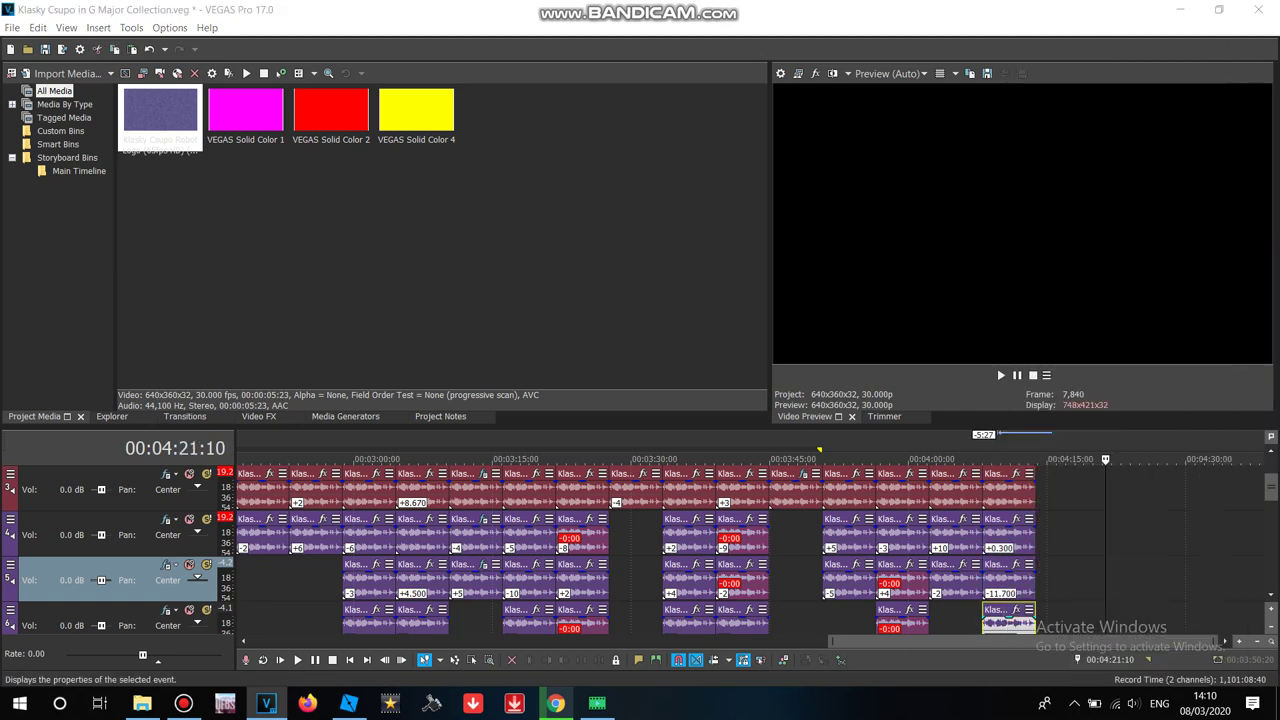
left_click_drag(744, 374, 706, 374)
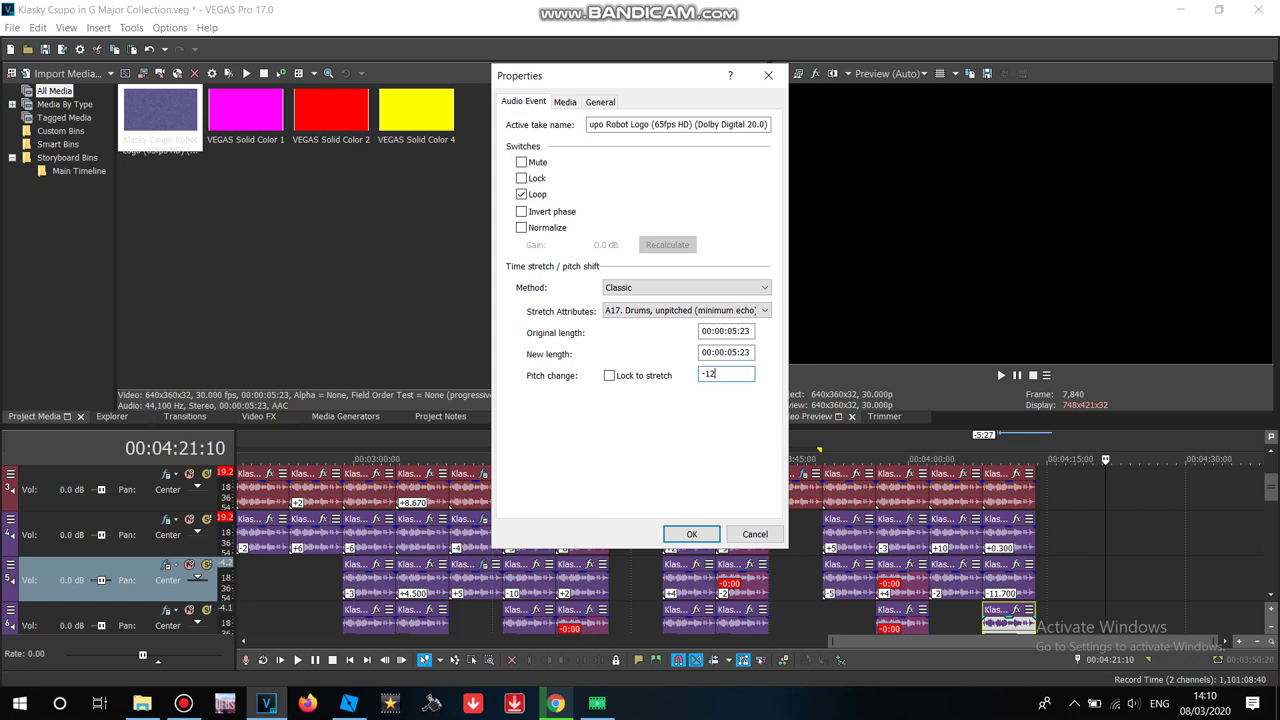
key("Return")
Step: Add the Klasky Csupo Robot Logo media to tracks 2 and 3 directly after the G Major 44 clip
left_click_drag(1271, 487, 1271, 472)
left_click(330, 250)
left_click(160, 110)
left_click_drag(1044, 532, 1037, 532)
Step: Switch to YouTube, search for "g major 45" and look through the results for its effect description, then return to VEGAS Pro
left_click(555, 703)
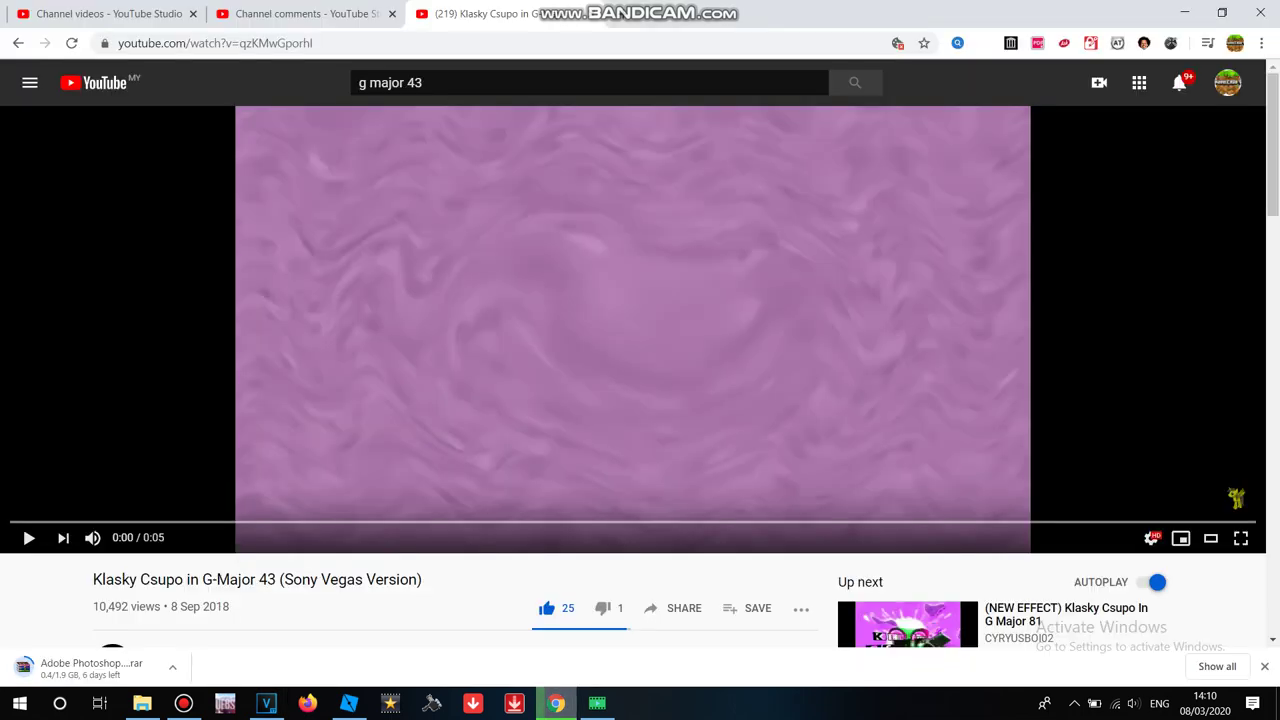
left_click(426, 83)
key("BackSpace")
type("5")
key("Return")
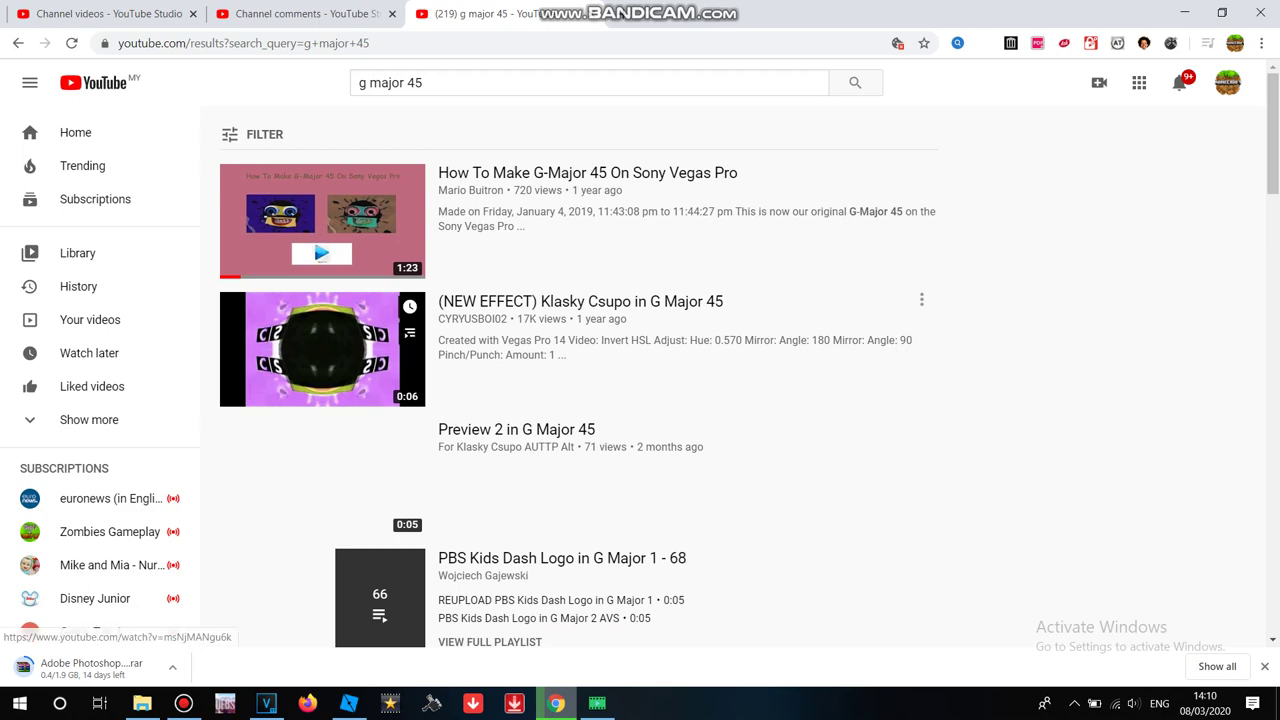
scroll(322, 220, "down", 6)
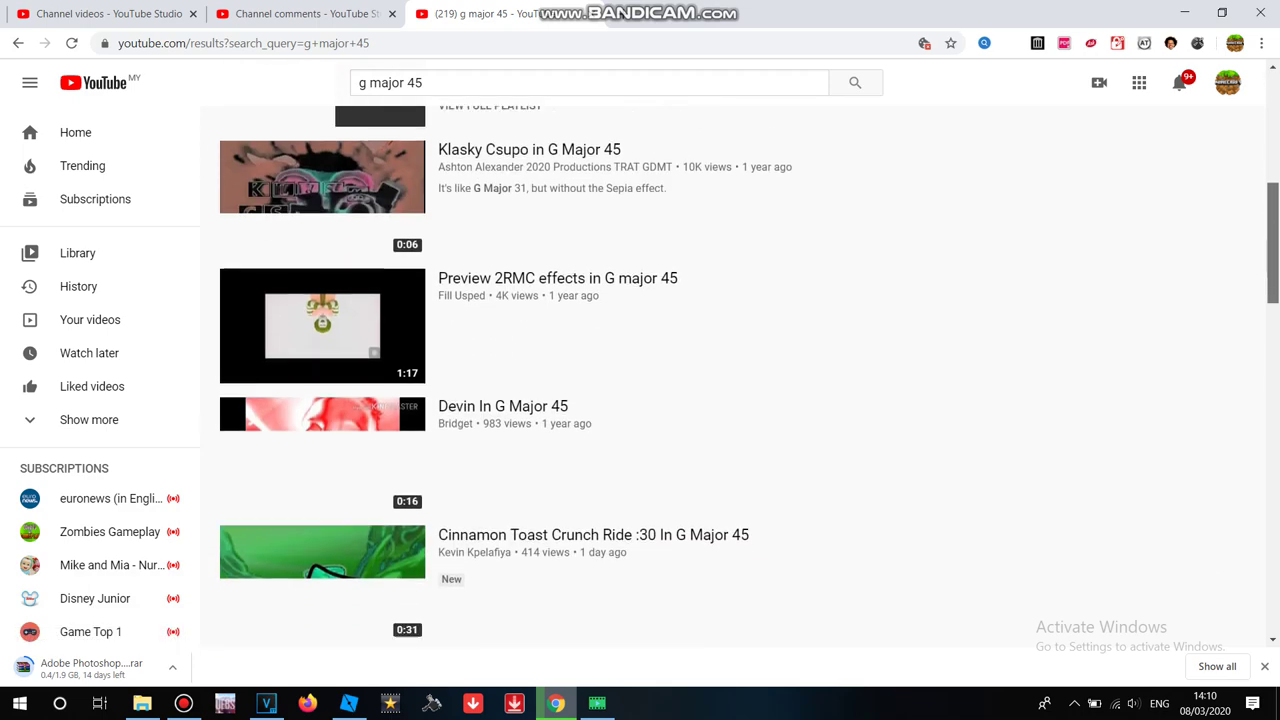
left_click(266, 703)
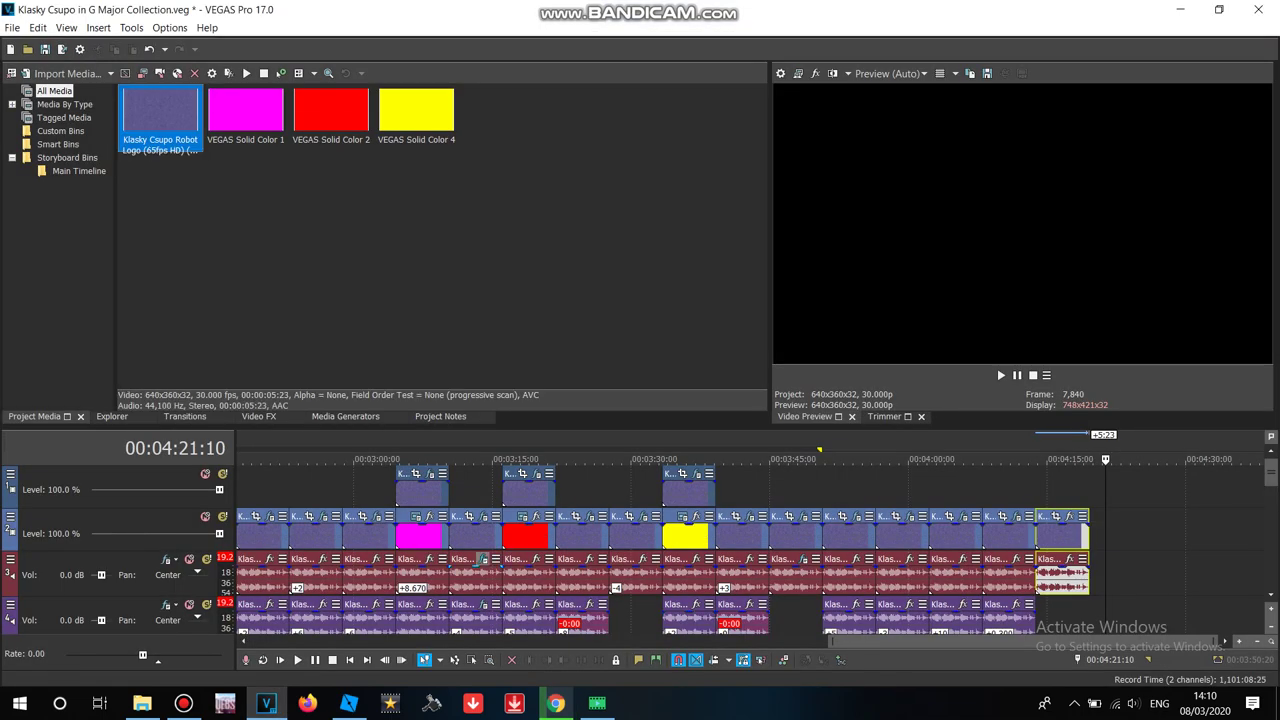
Step: Copy the sepia-tinted clip at 00:02:56:02 together with its audio events on the tracks below
left_click_drag(1022, 641, 941, 641)
left_click(533, 460)
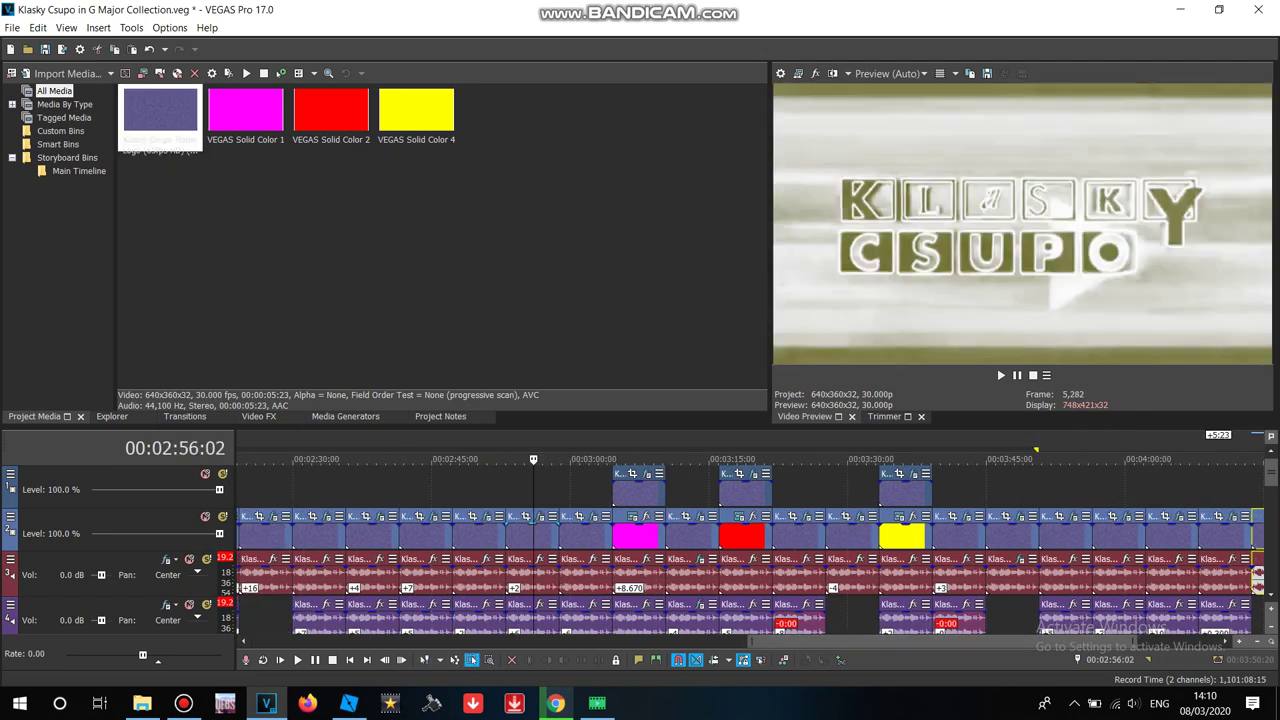
left_click_drag(507, 506, 529, 611)
right_click(530, 536)
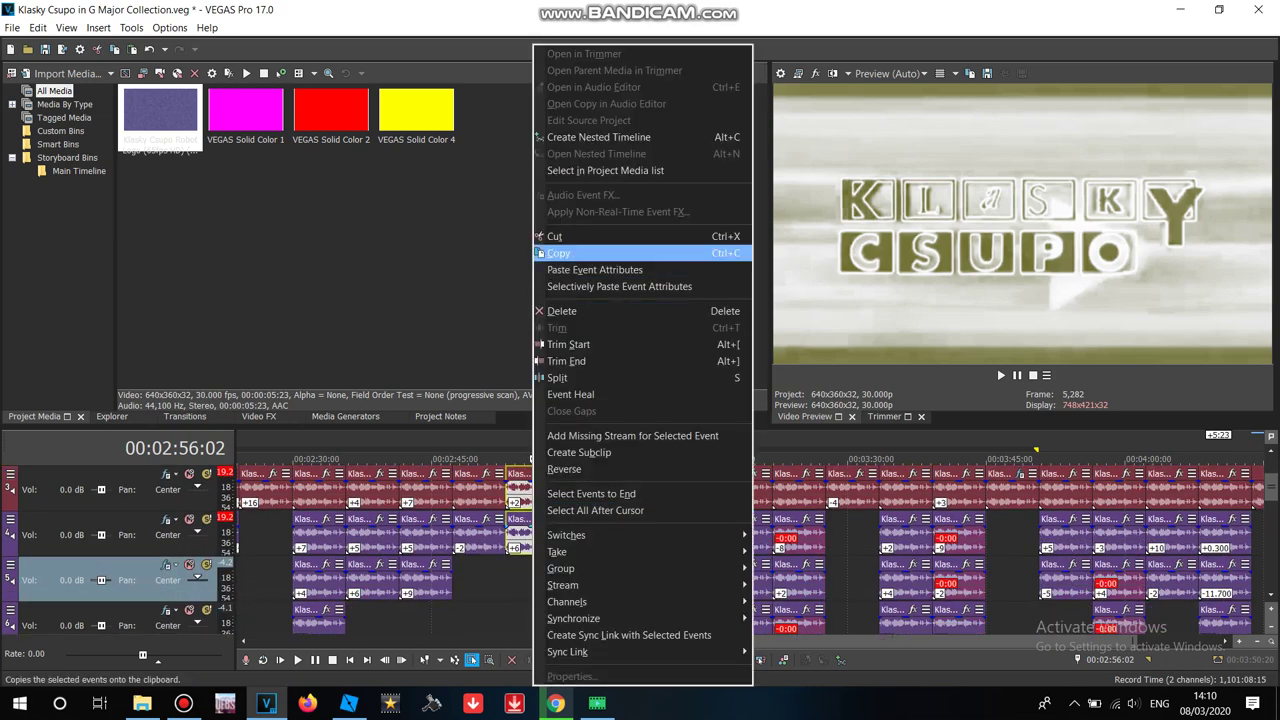
left_click(562, 252)
Step: Paste the copied clip and audio starting on track 2, and place them directly after the last logo clip
left_click_drag(900, 642, 1163, 642)
left_click(603, 580)
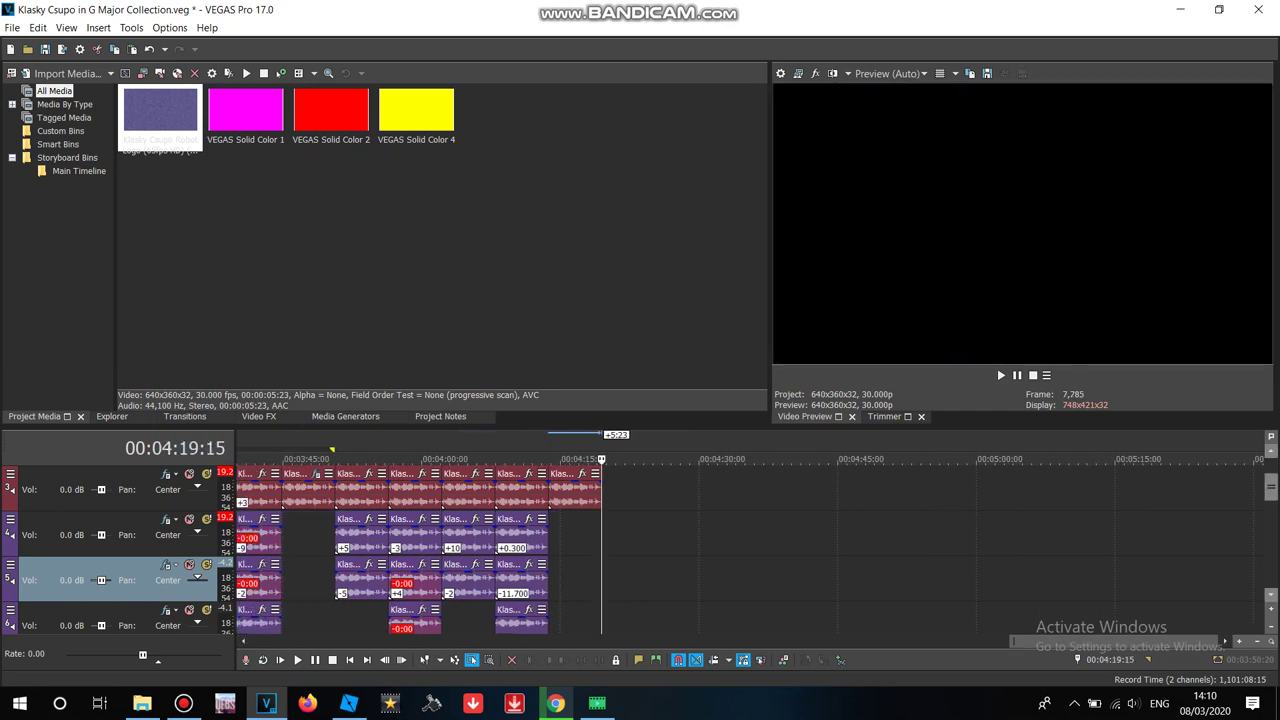
left_click_drag(1271, 487, 1271, 471)
right_click(755, 524)
left_click(788, 183)
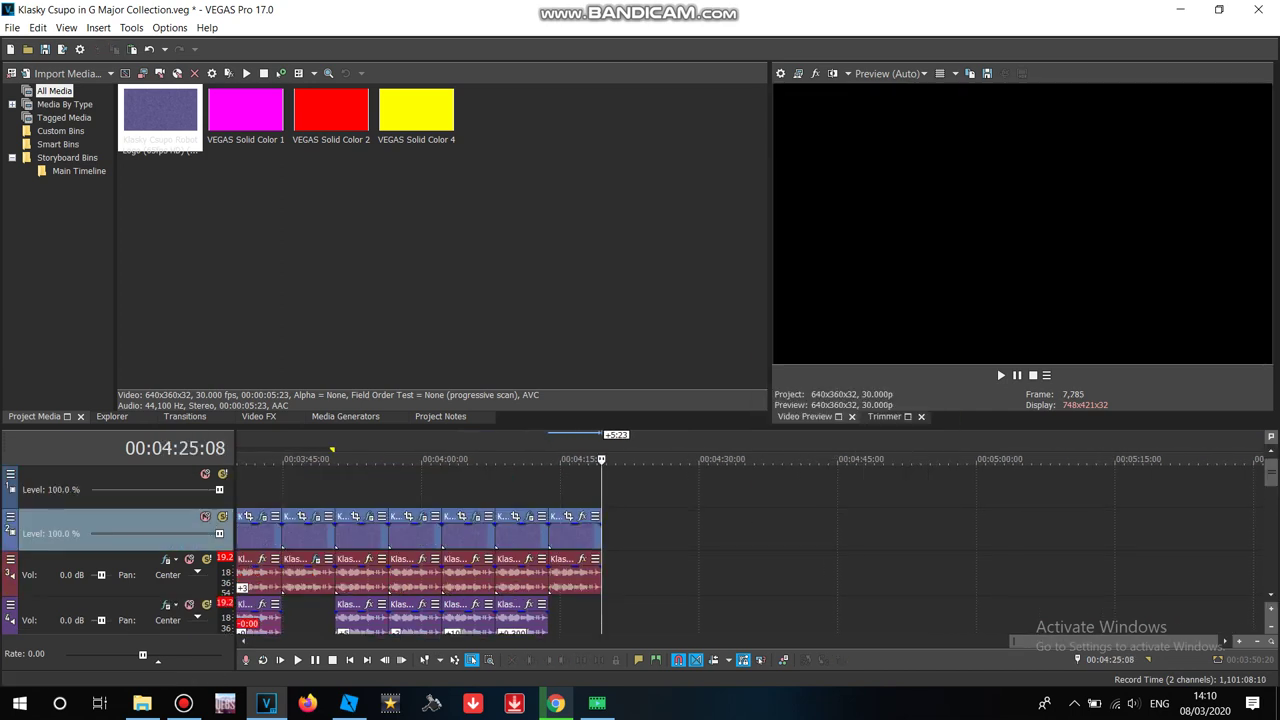
left_click_drag(680, 536, 628, 536)
left_click(762, 536)
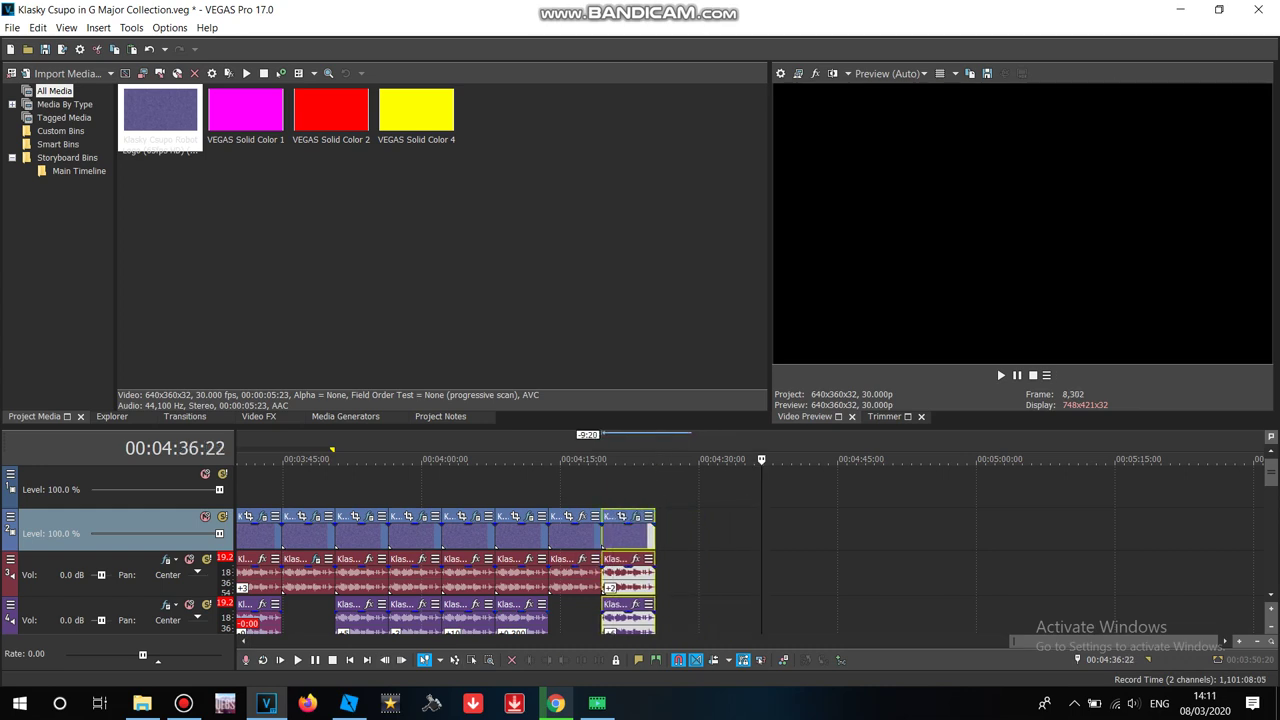
Step: Move the plain logo clip away to about 00:04:40 and shift the pasted clip with its audio directly after the G Major 44 clip
left_click(515, 461)
left_click_drag(582, 530, 829, 530)
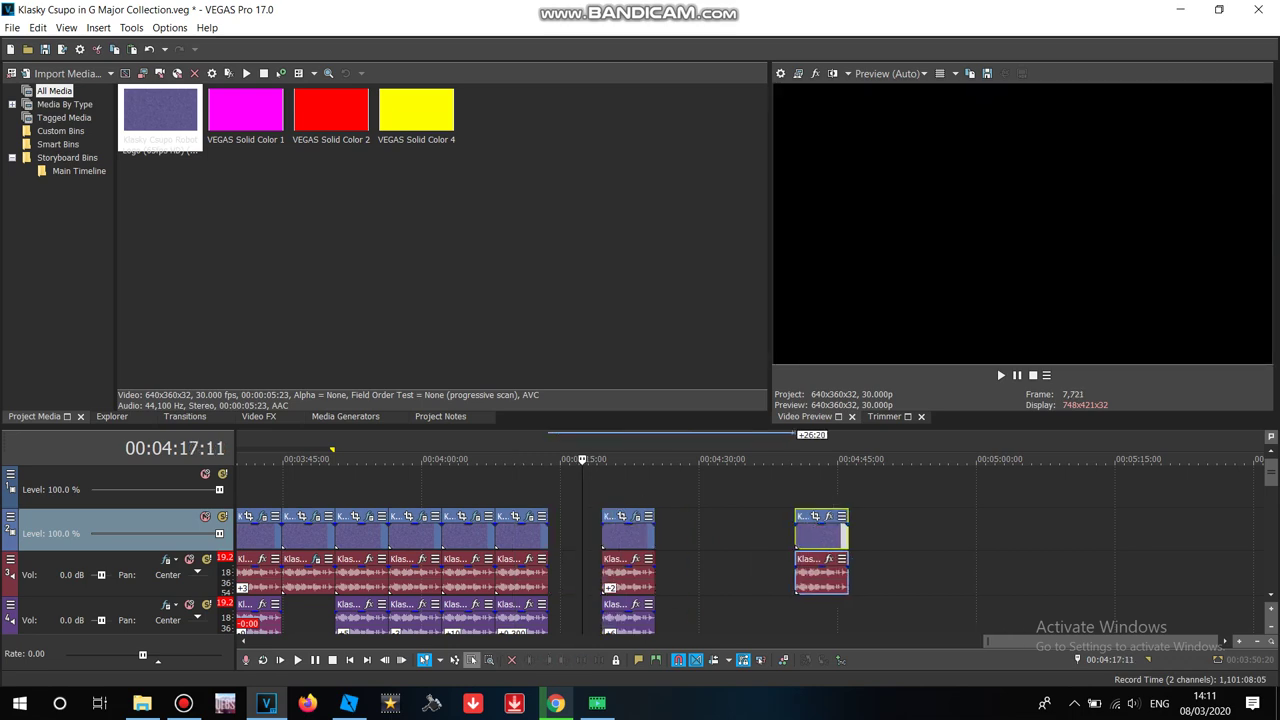
left_click_drag(691, 536, 631, 633)
left_click_drag(628, 530, 574, 530)
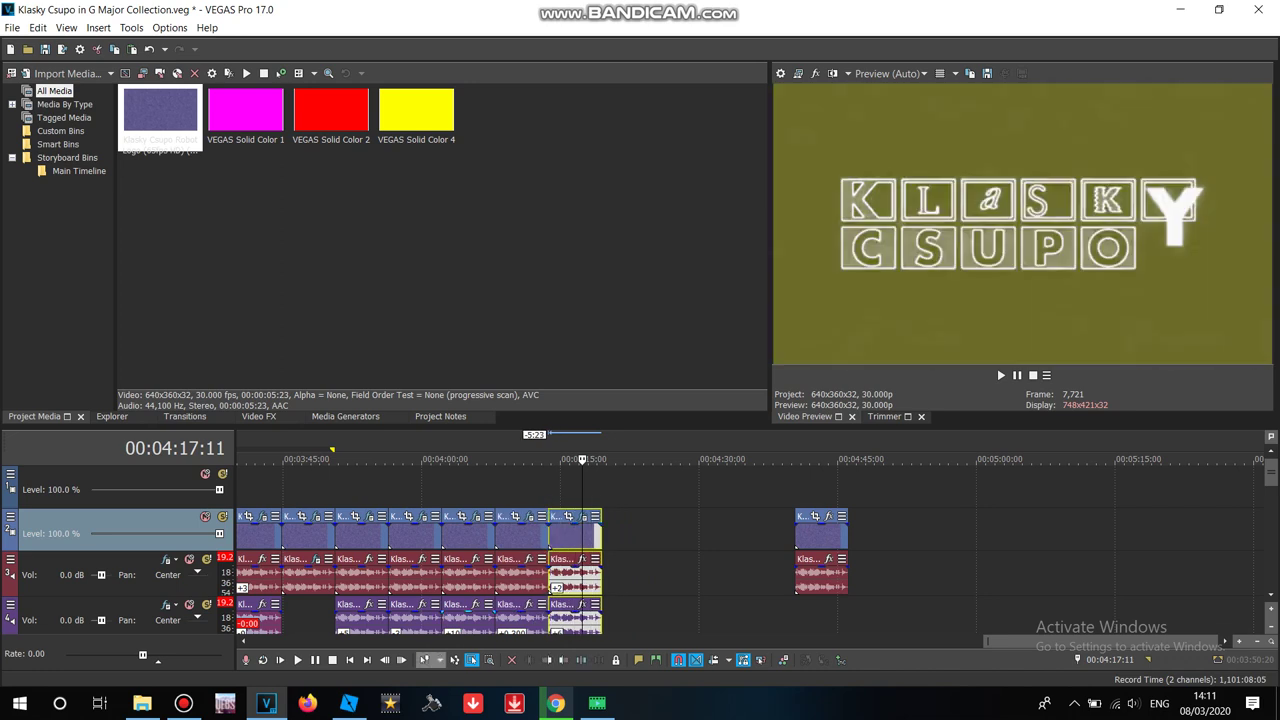
Step: Return to the normal edit tool and remove the Sepia effect from the pasted clip's video effects
left_click(424, 660)
left_click(682, 545)
scroll(682, 545, "down", 1)
scroll(682, 545, "up", 1)
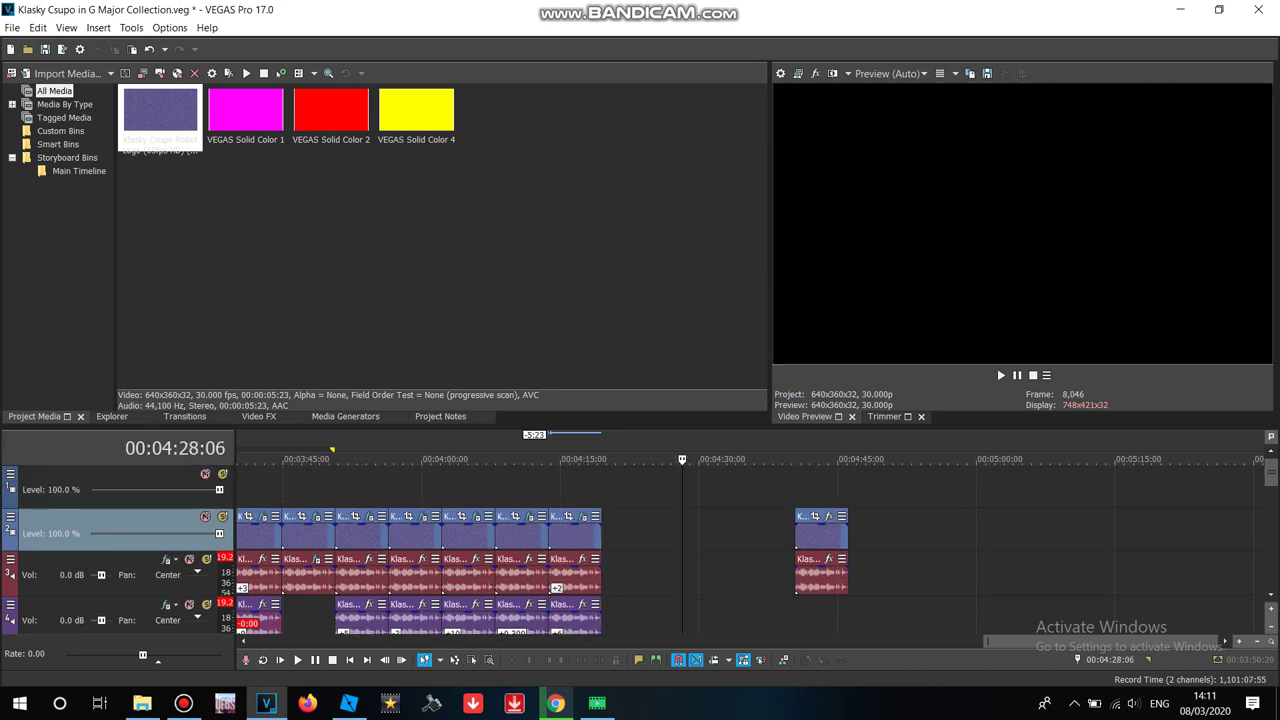
left_click(584, 517)
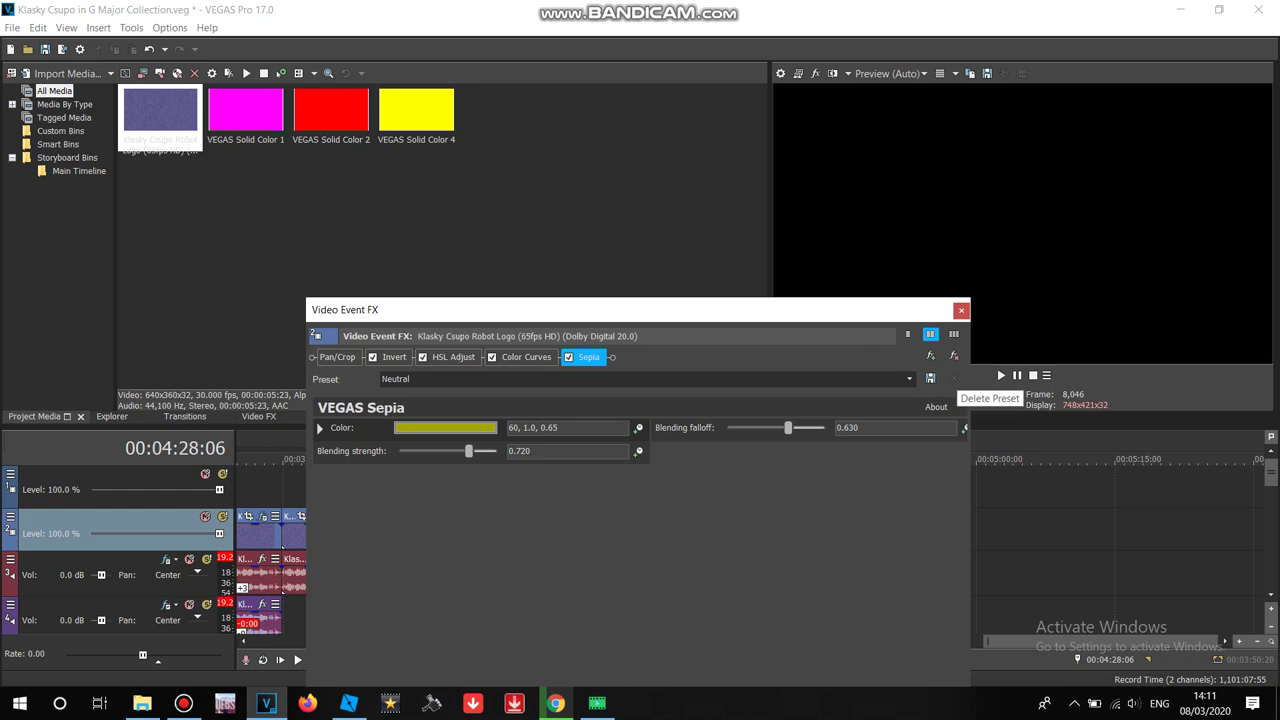
left_click(954, 356)
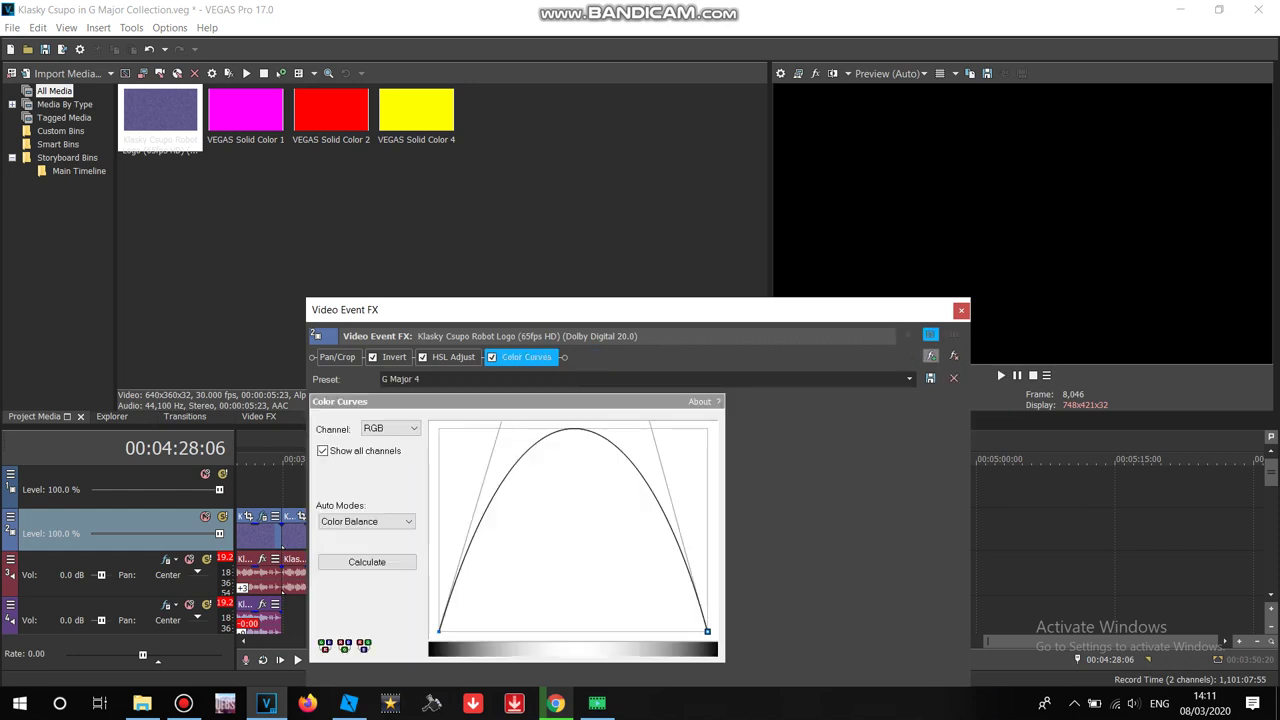
Step: Save the Invert, HSL Adjust and Color Curves chain as filter package G Major 45, and close the effects window
left_click(931, 334)
left_click(1029, 278)
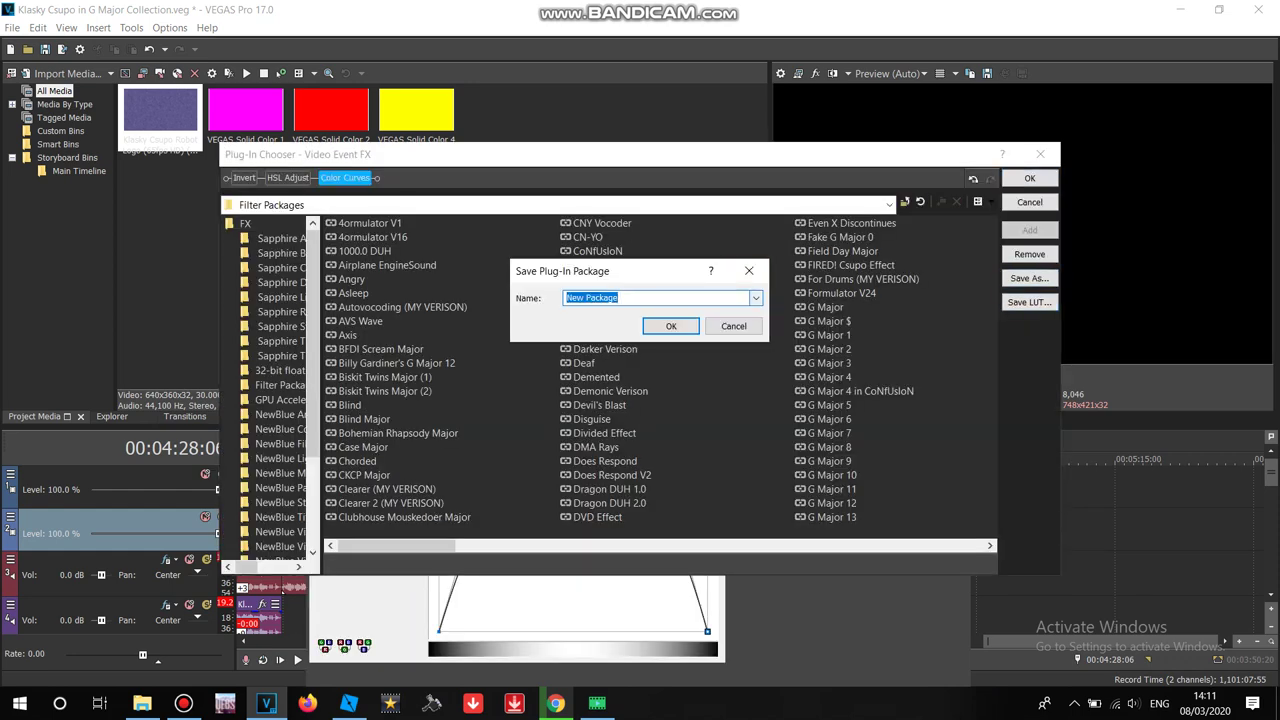
left_click(756, 298)
left_click_drag(756, 344, 756, 418)
scroll(660, 465, "down", 15)
scroll(660, 465, "down", 1)
left_click(600, 408)
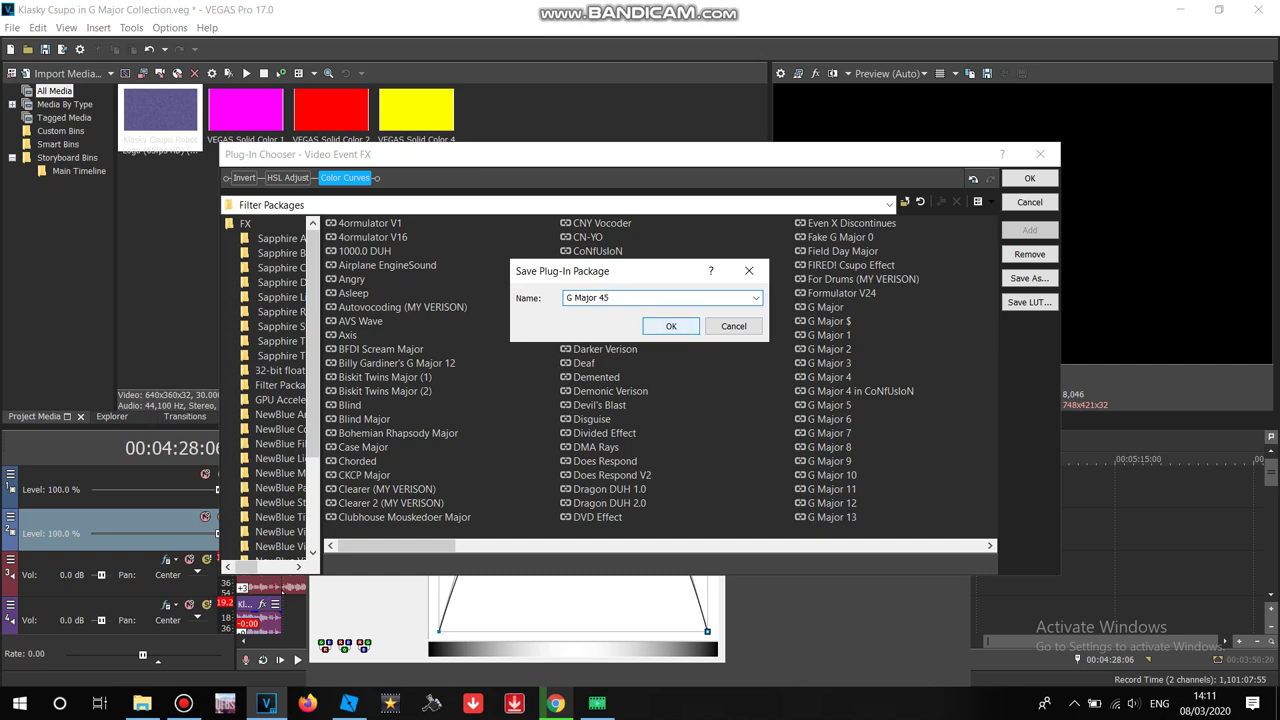
left_click(671, 326)
left_click(1029, 178)
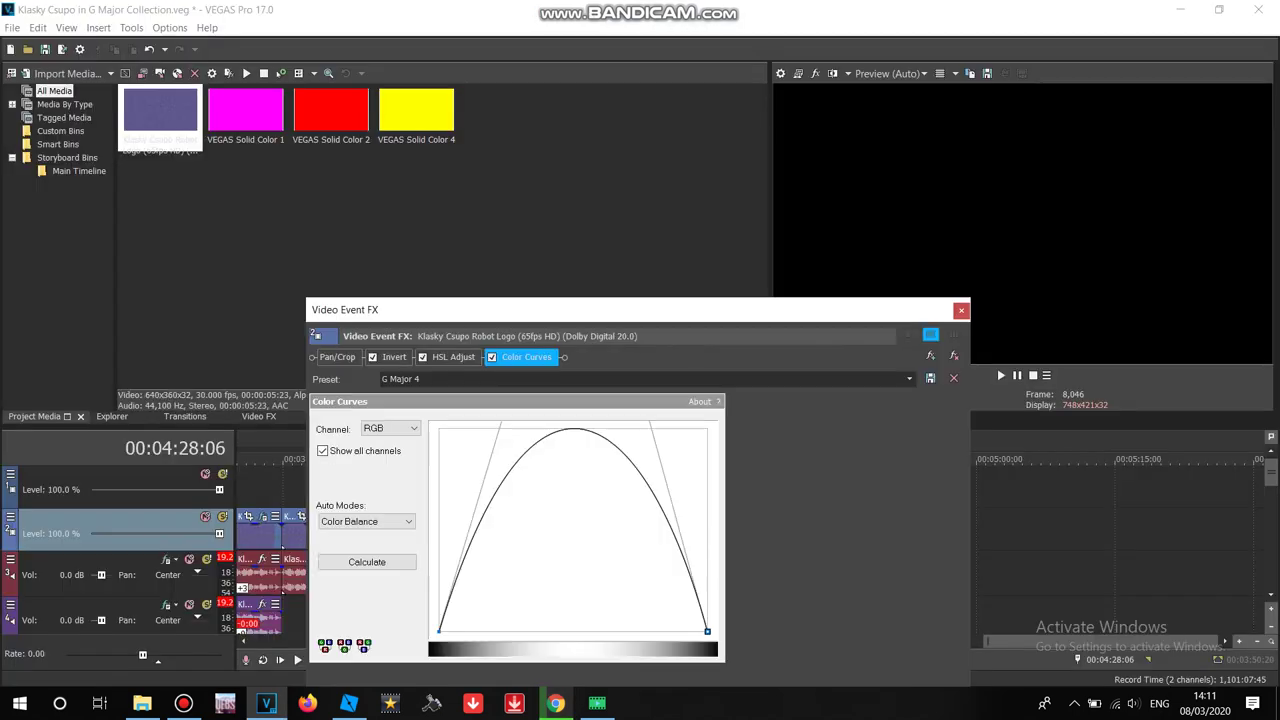
left_click(961, 310)
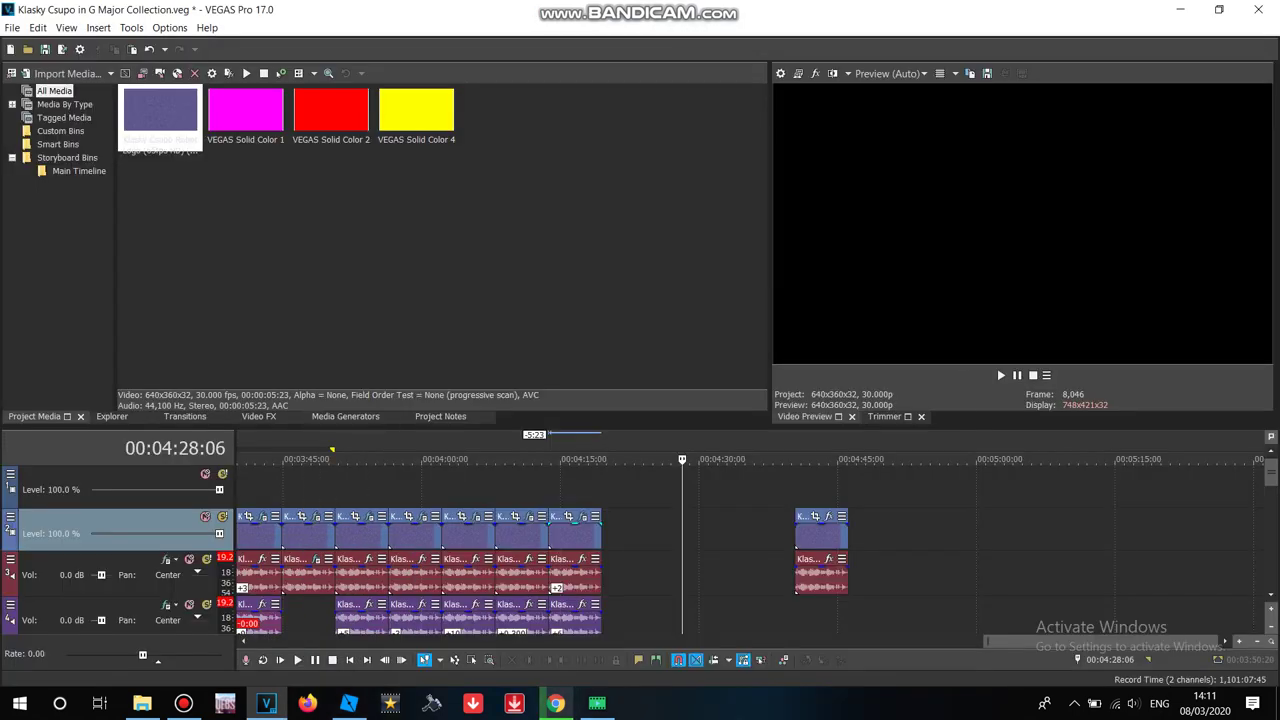
Step: Select the timeline range from 00:03:50:20 to 00:04:19:15 covering the last five clips and play it
double_click(575, 536)
left_click_drag(550, 450, 336, 450)
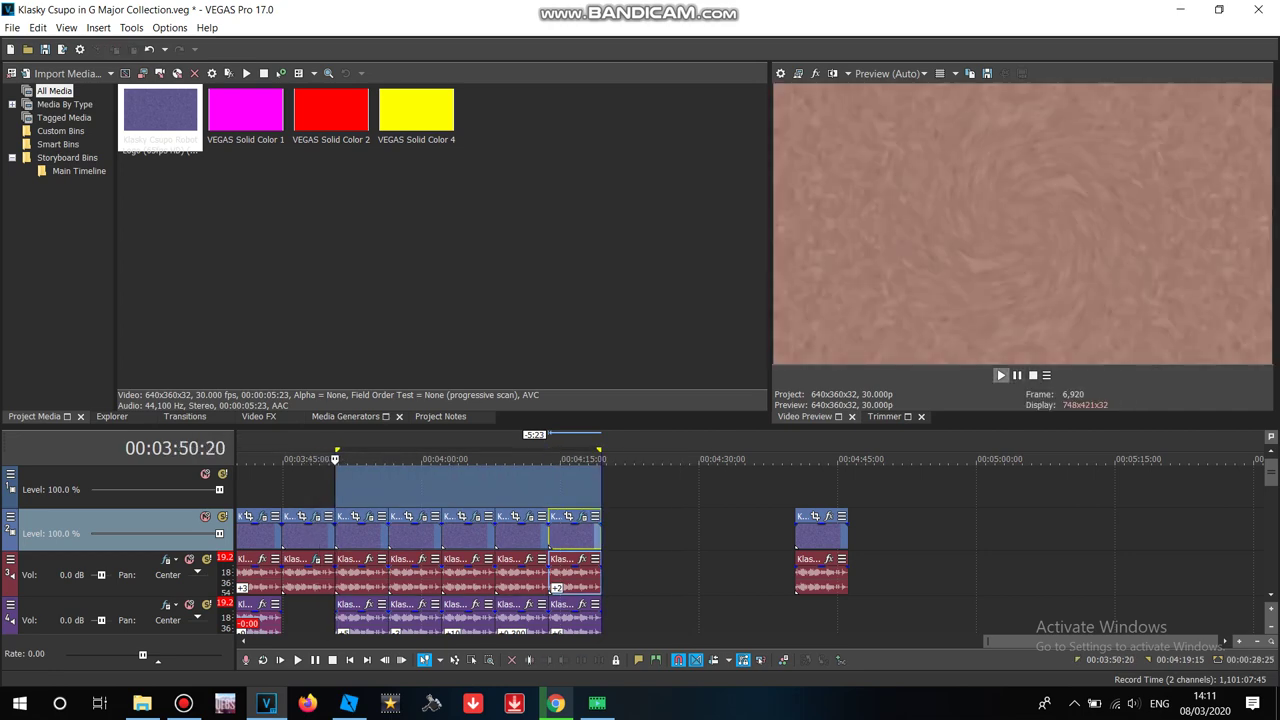
key("space")
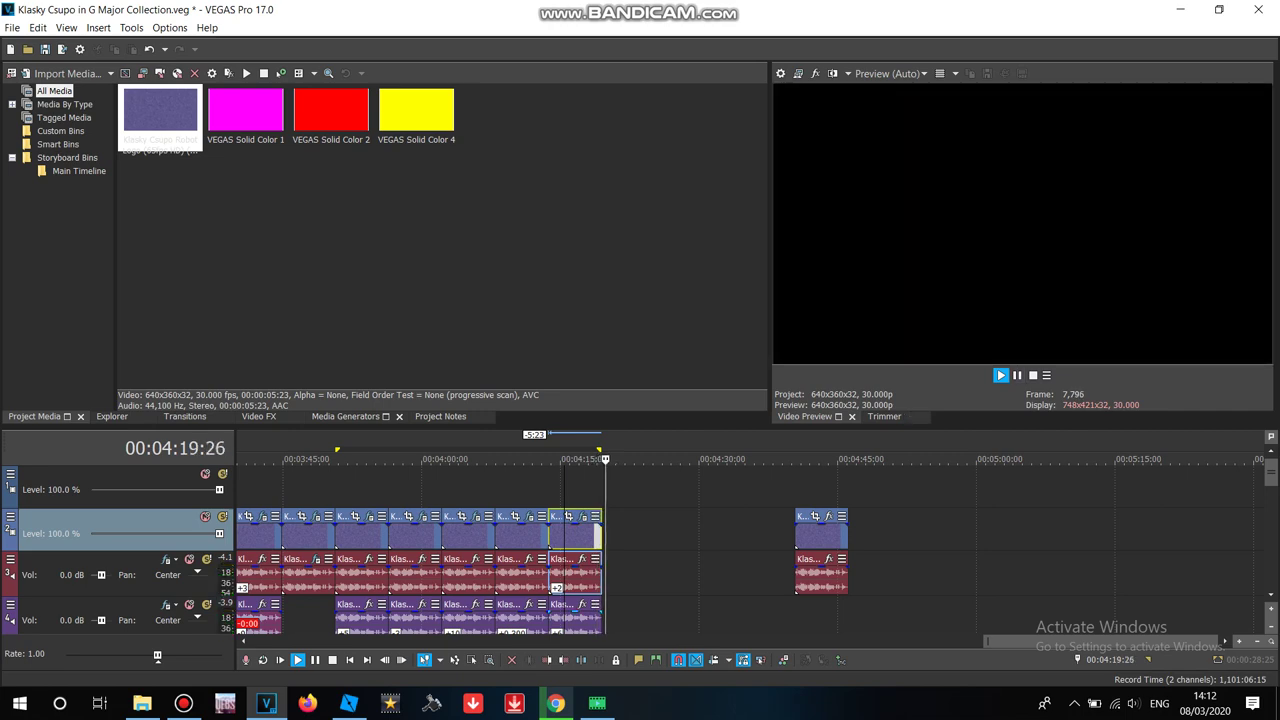
Step: Switch to YouTube, search for "g major 44", open the (NEW EFFECT) Klasky Csupo video and read its full effect and pitch description
left_click(556, 703)
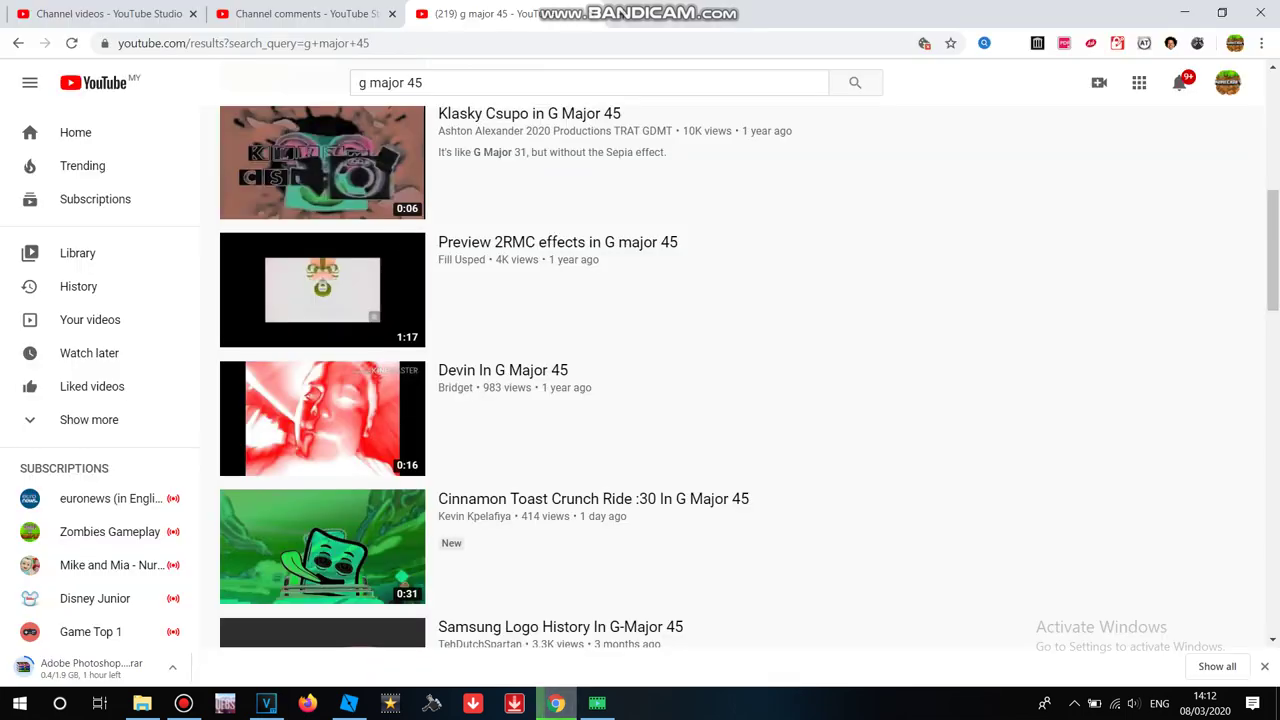
left_click(424, 83)
key("BackSpace")
type("4")
key("Return")
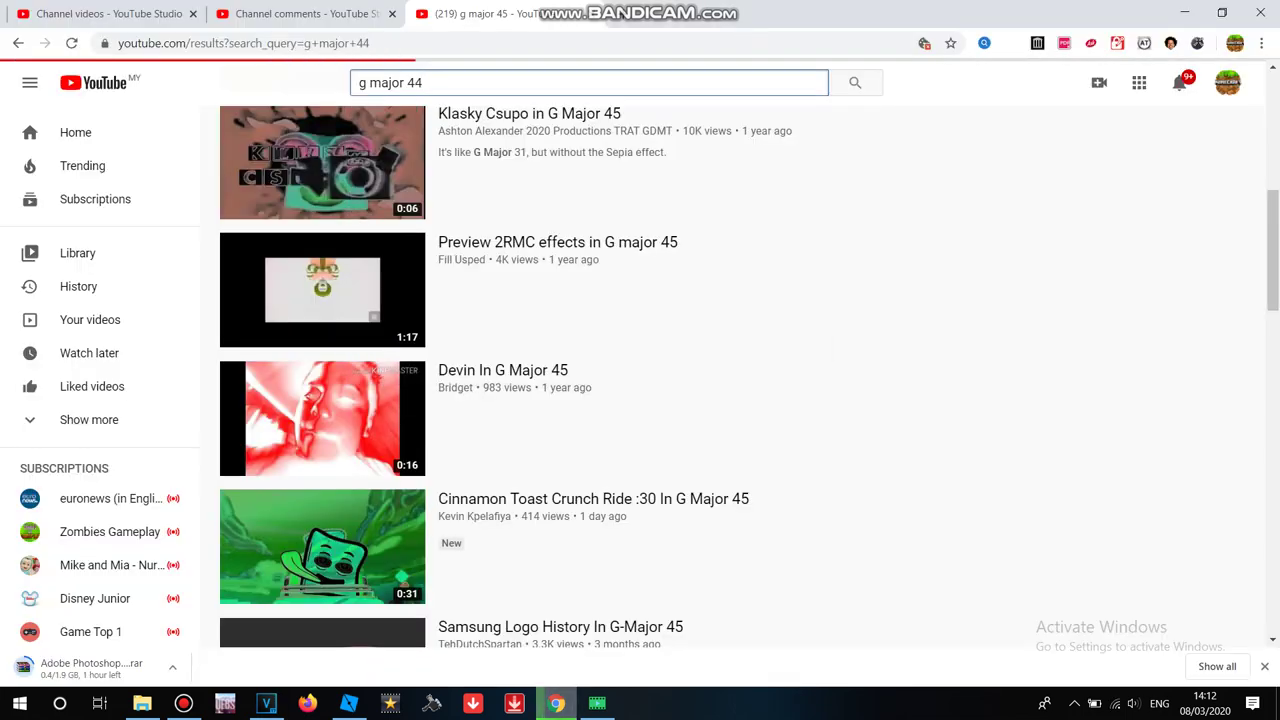
left_click(650, 303)
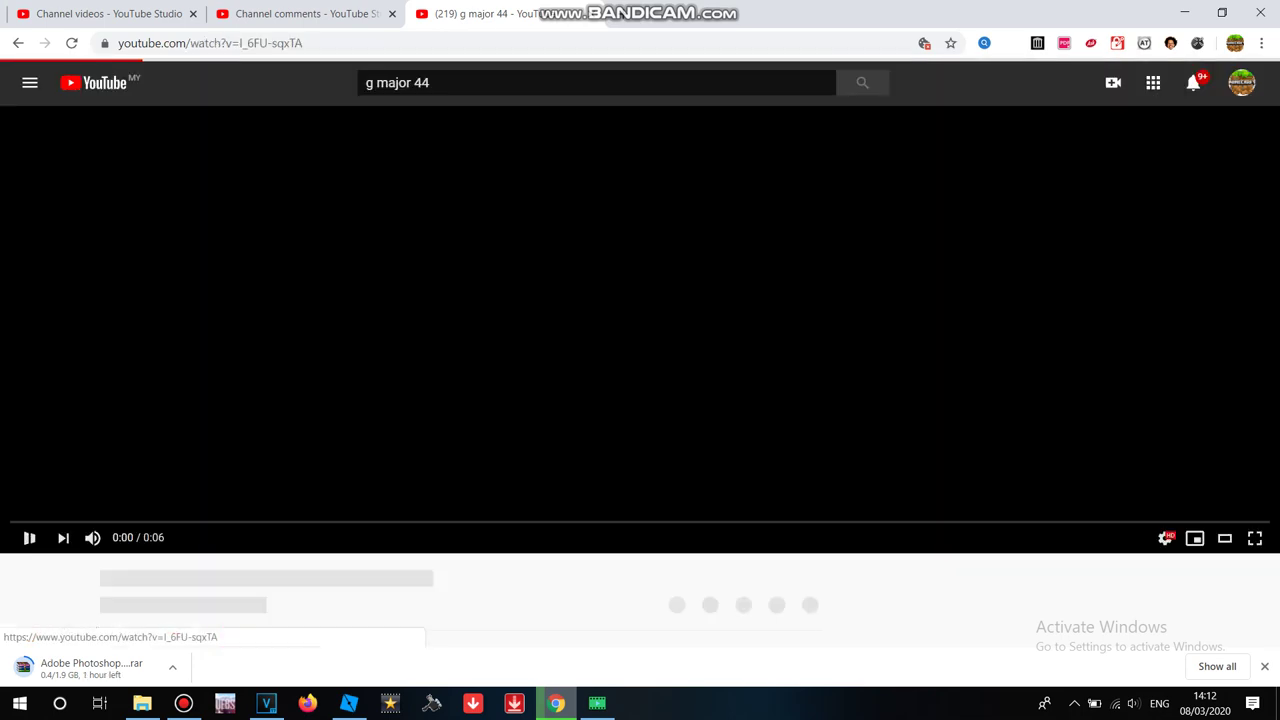
scroll(640, 360, "down", 5)
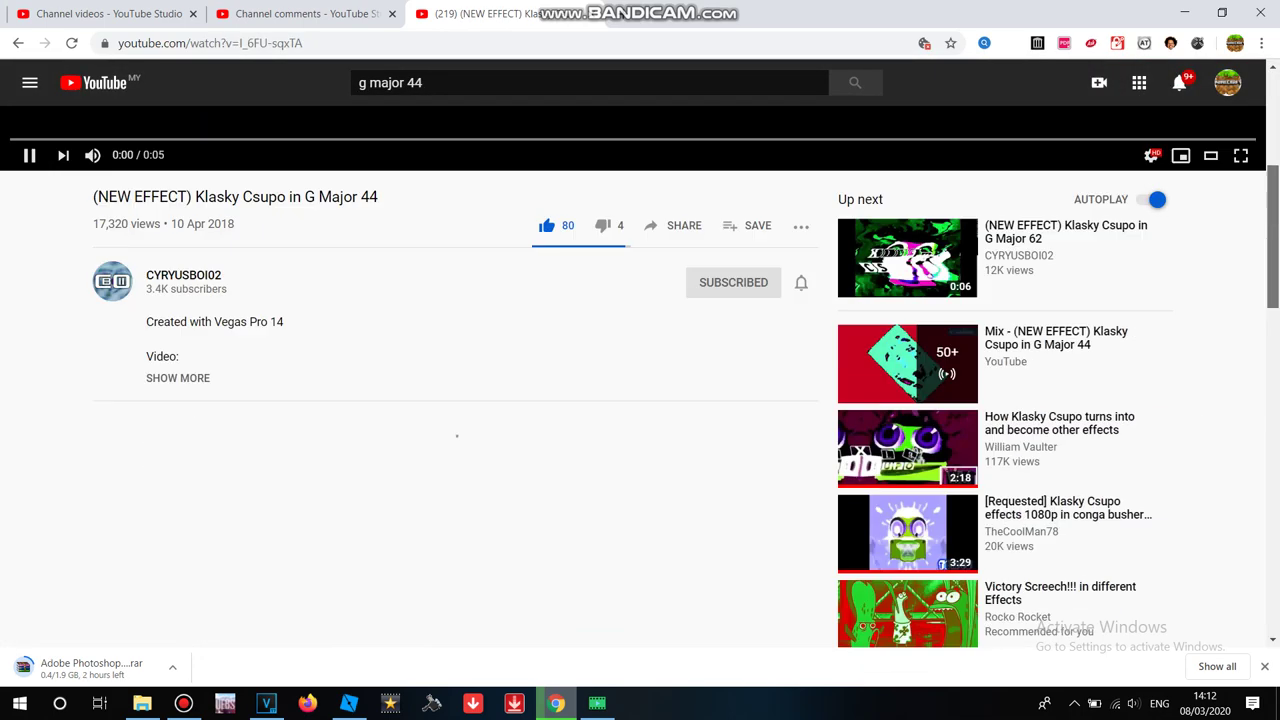
left_click(177, 277)
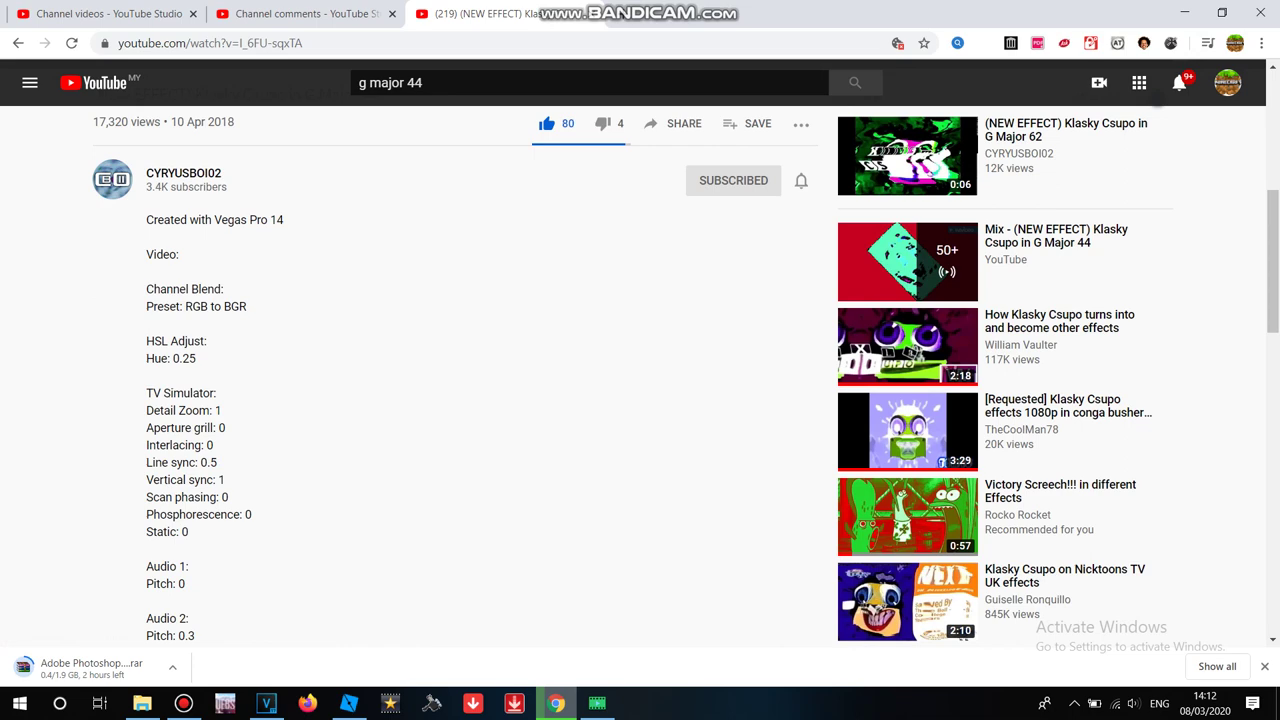
scroll(640, 360, "down", 3)
scroll(640, 360, "up", 10)
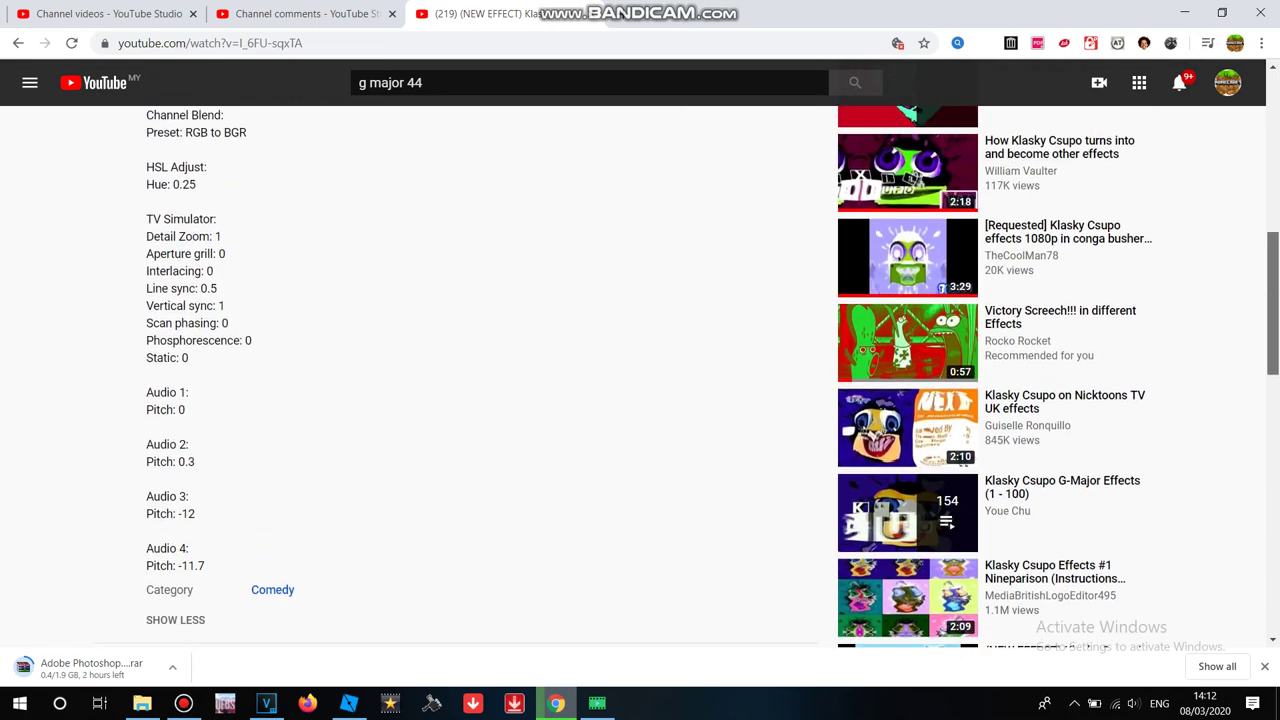
Step: Pause the YouTube G Major 44 video, switch back to VEGAS Pro, and preview the matching clip around 00:04:10 for comparison
key("space")
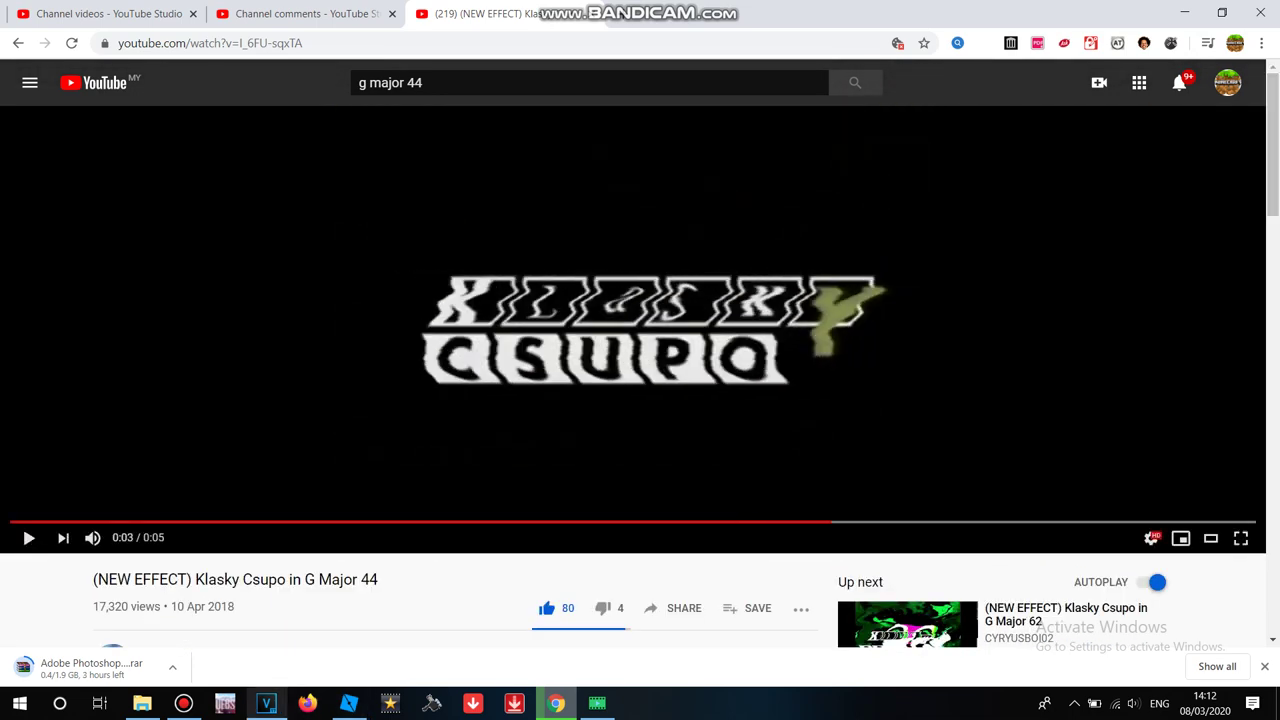
key("alt+Tab")
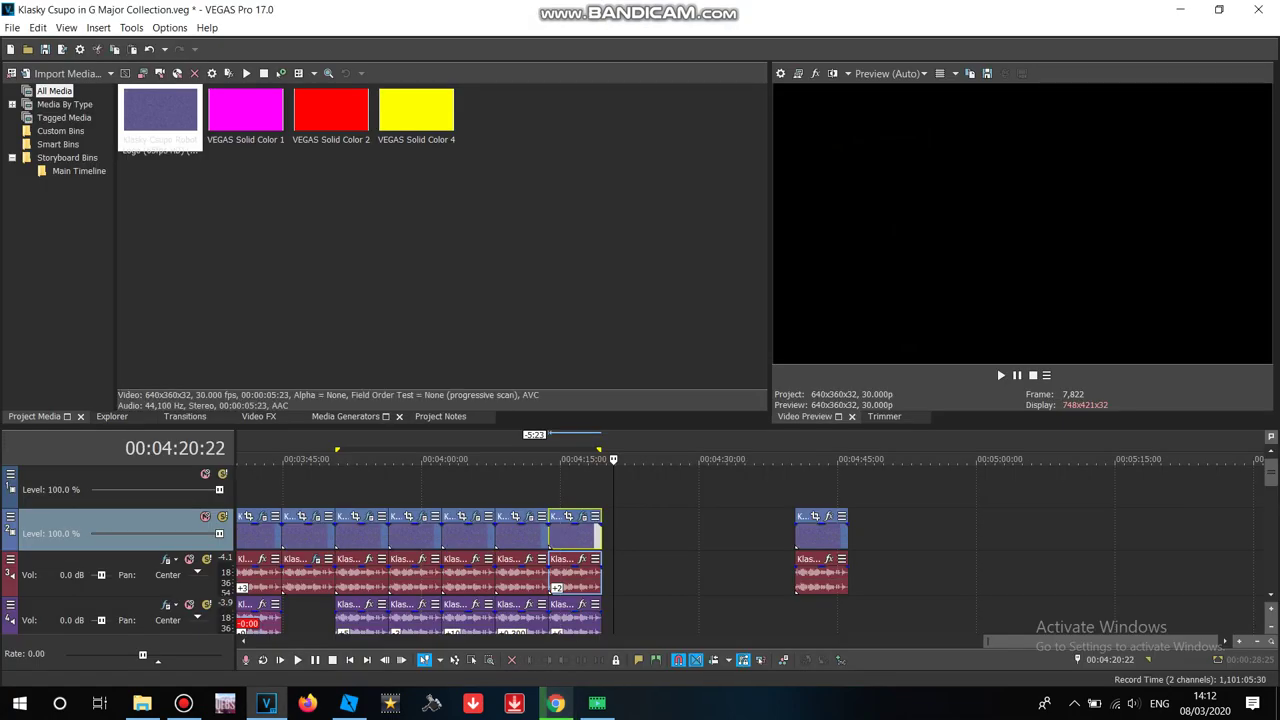
left_click(997, 368)
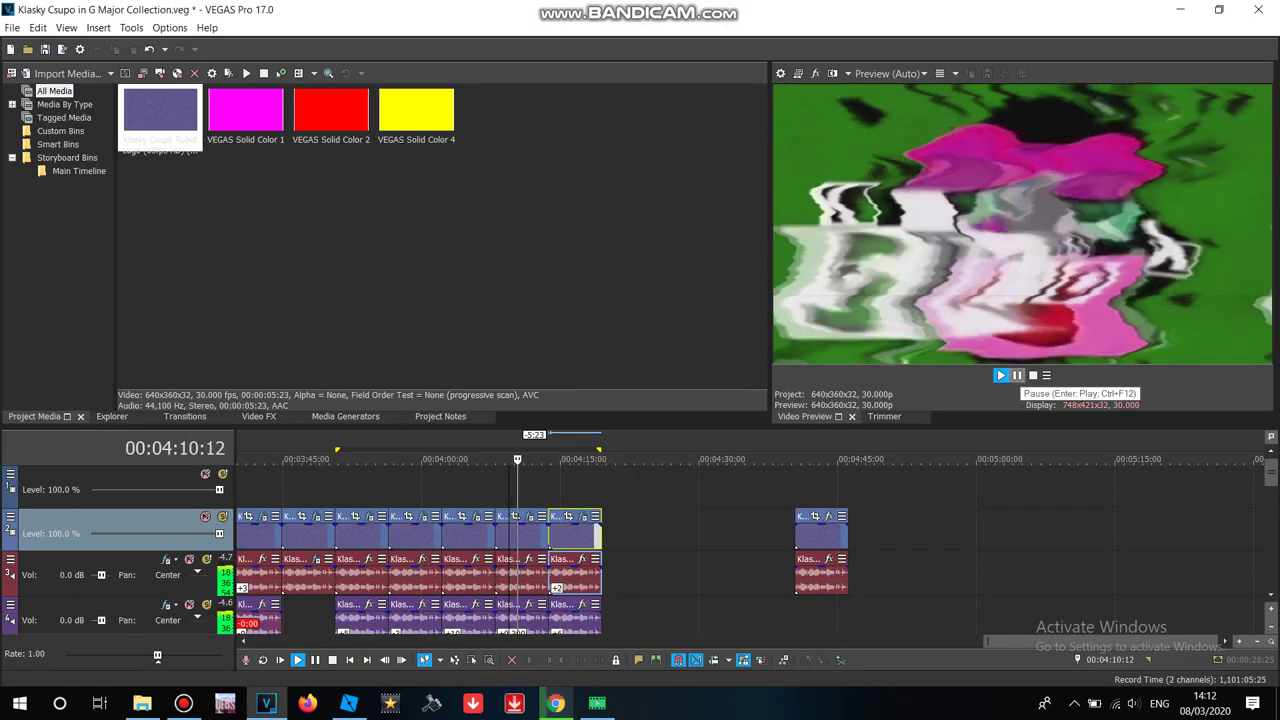
left_click(1017, 375)
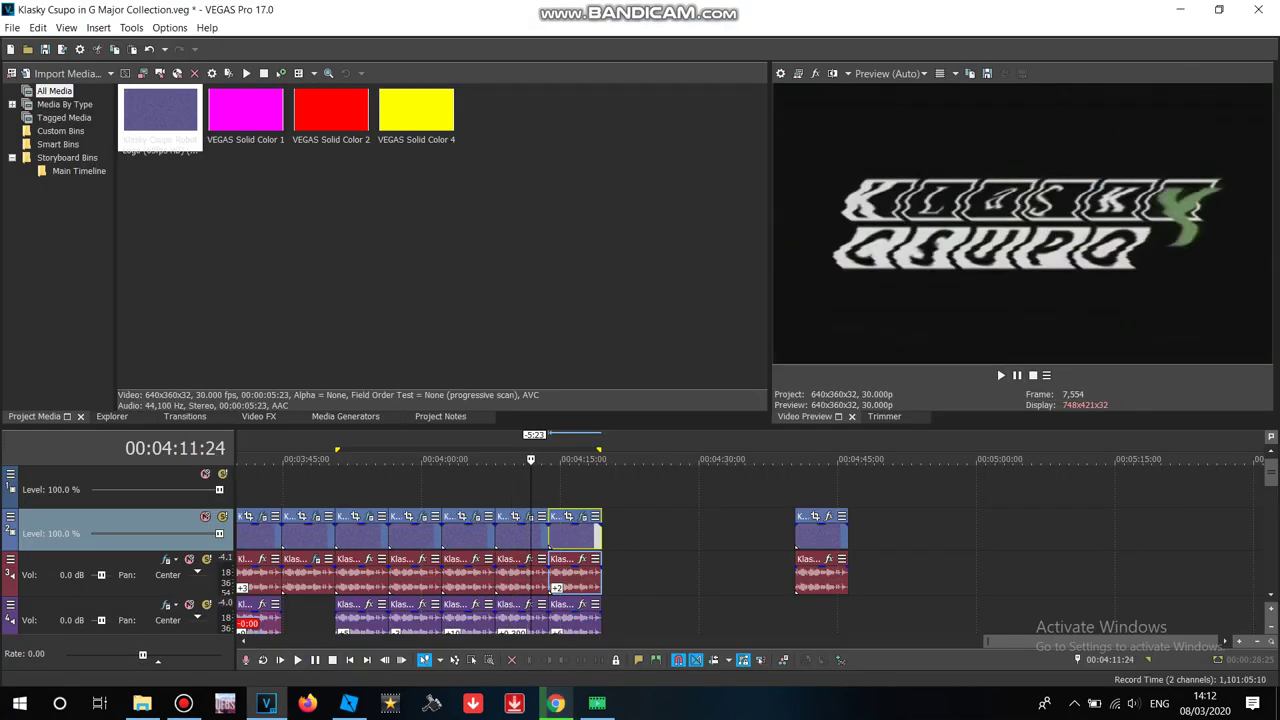
Step: Play the marked timeline range again from its start to review the finished effect clips in sequence
left_click(657, 460)
left_click(999, 372)
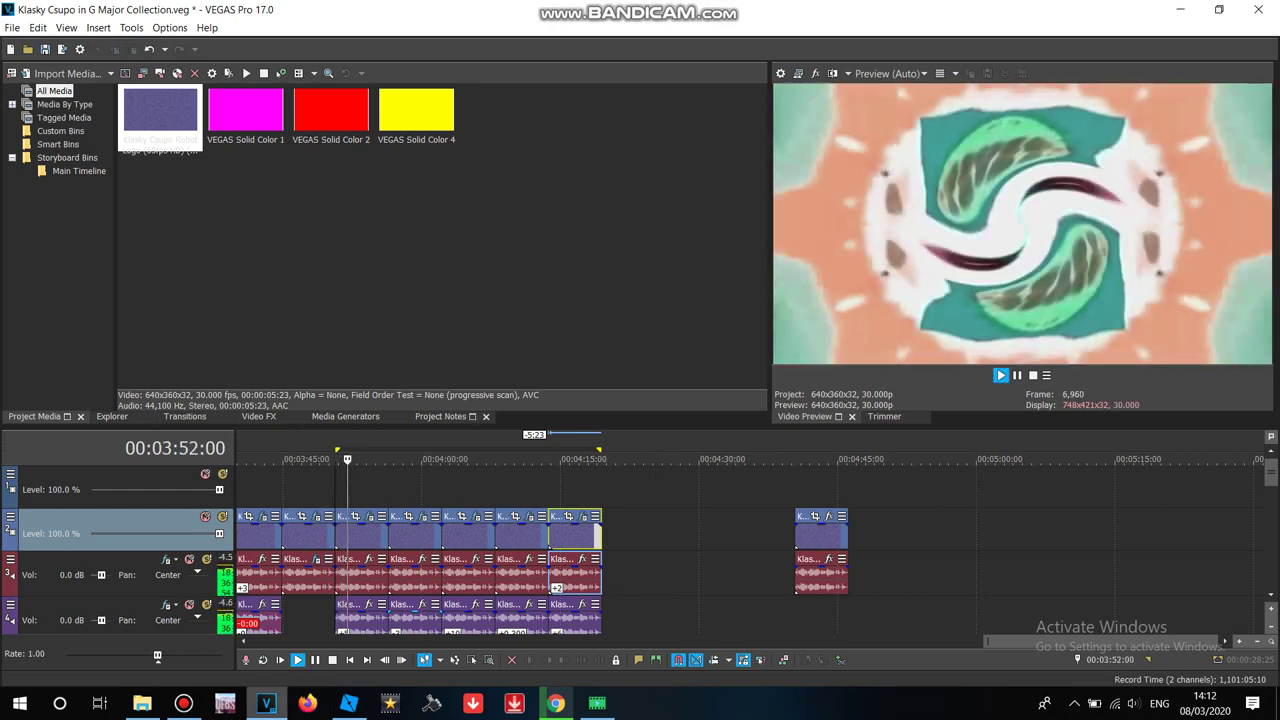
left_click(184, 703)
key("alt+Tab")
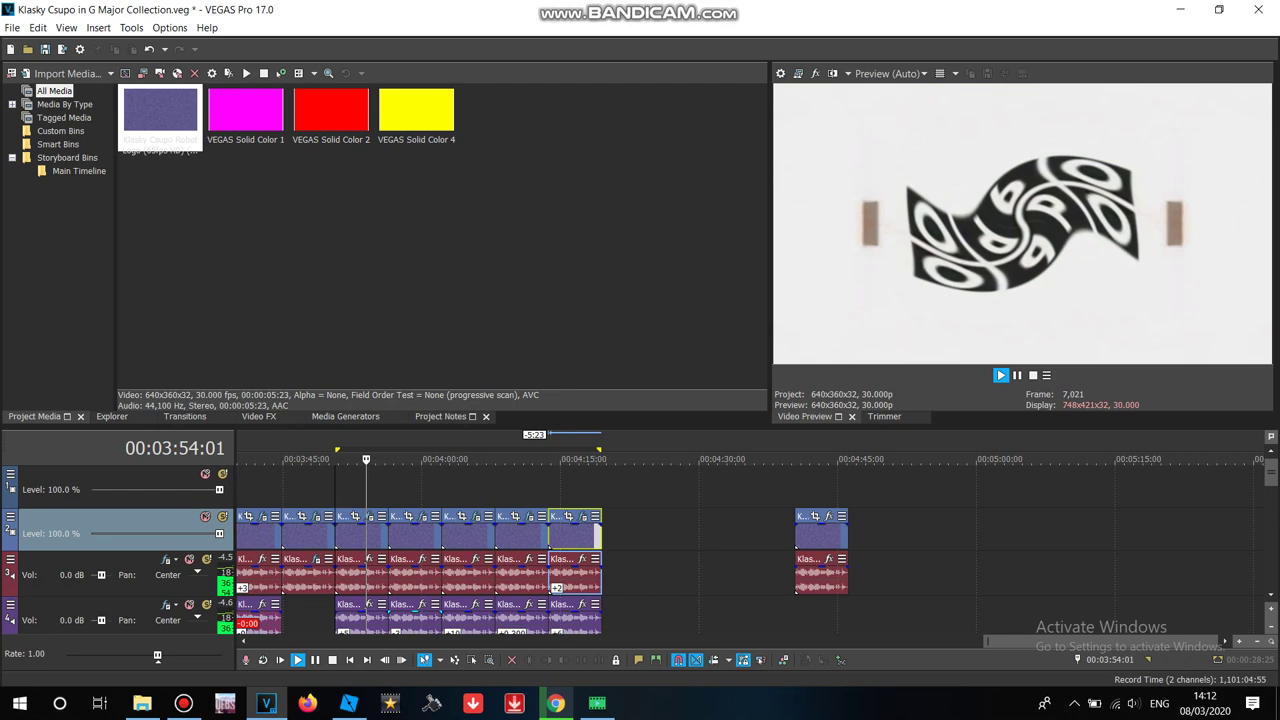